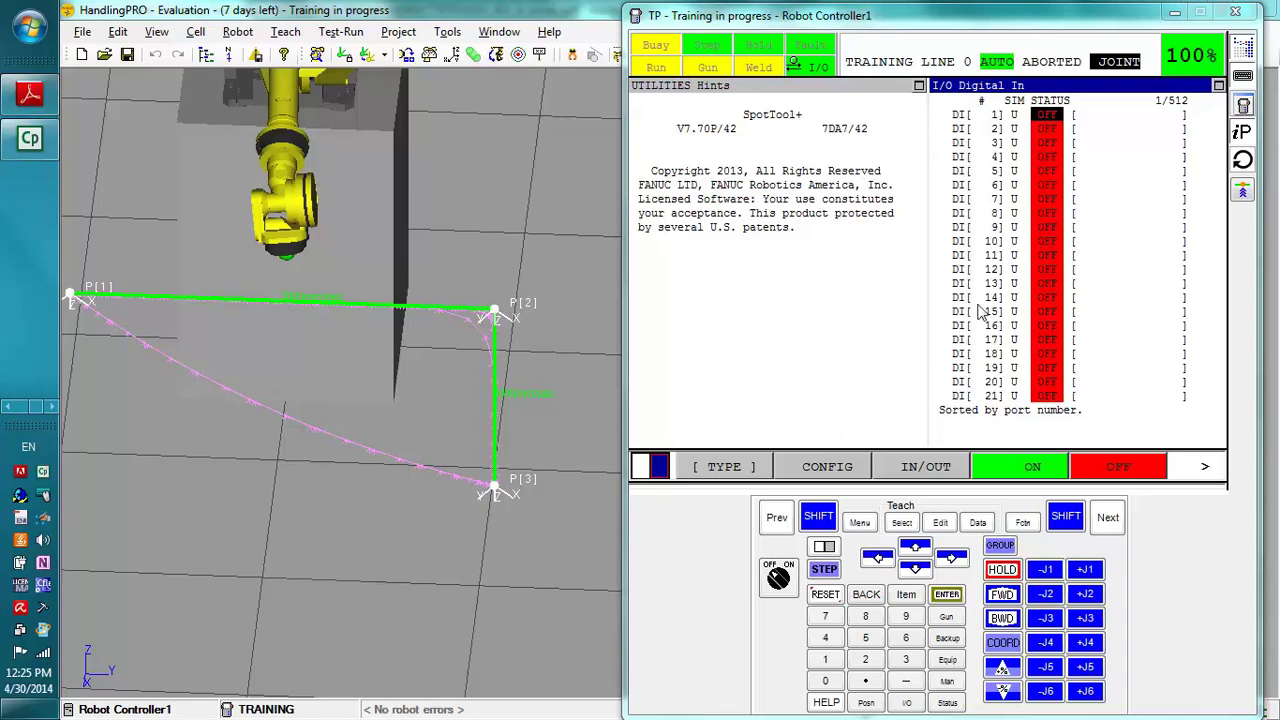
Show the digital inputs' rack and slot configuration, then bring up the FANUC manual in Adobe Reader.
left_click(838, 472)
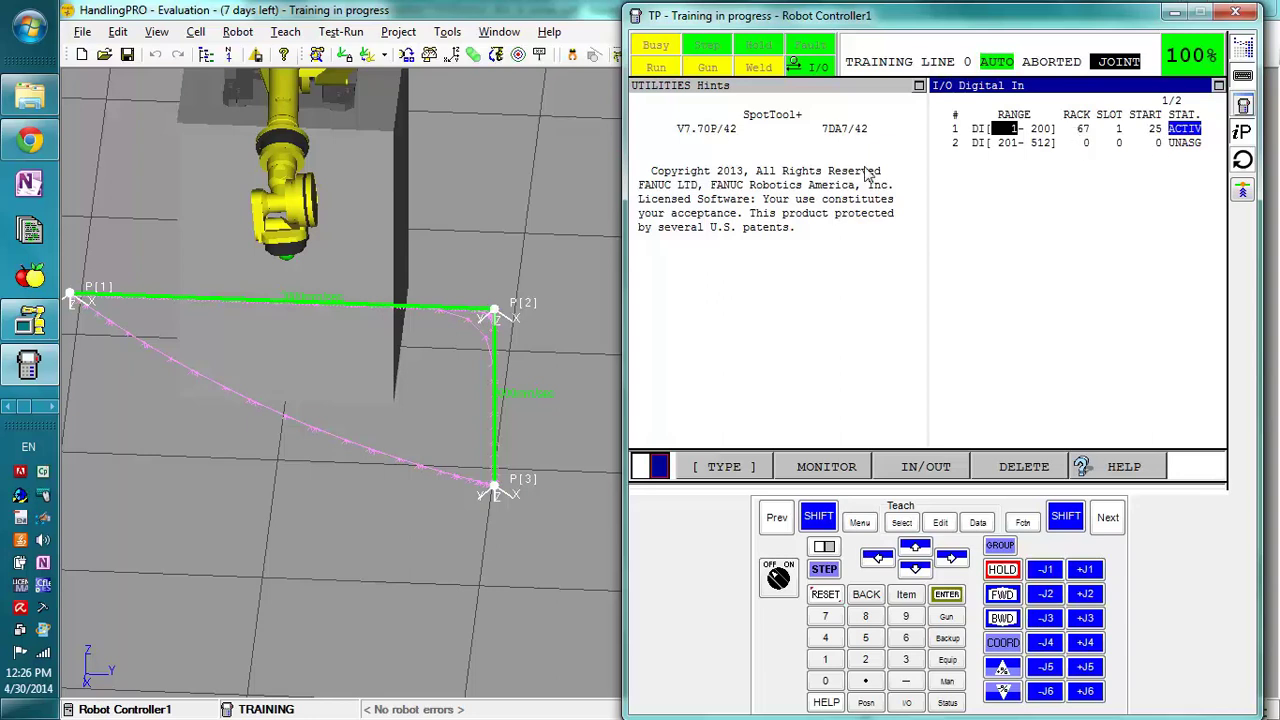
left_click(53, 406)
left_click(30, 95)
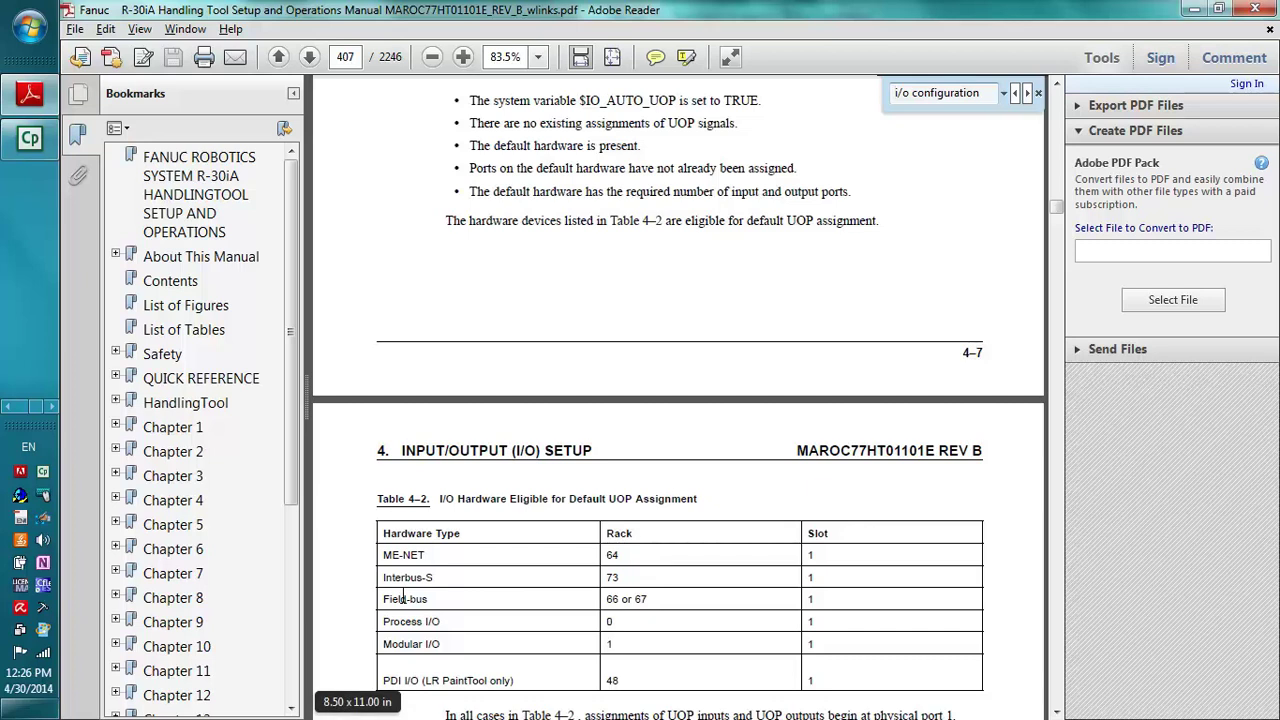
left_click_drag(381, 598, 656, 603)
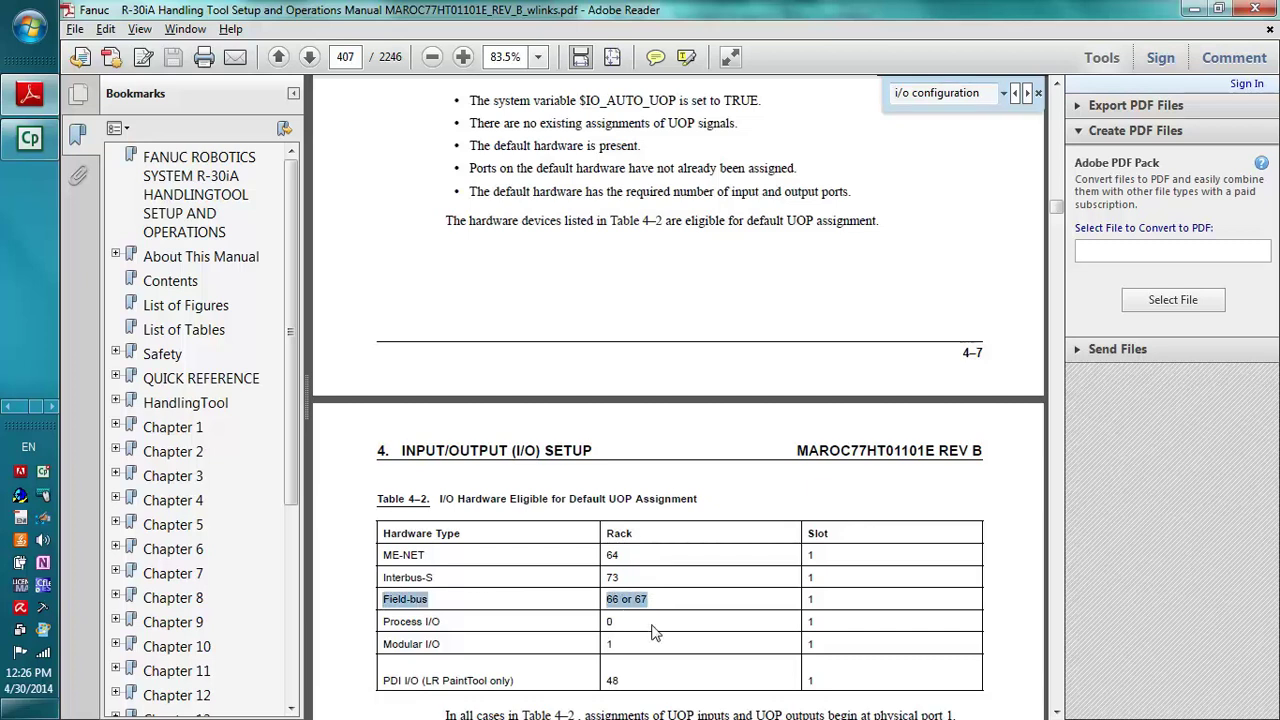
left_click(660, 599)
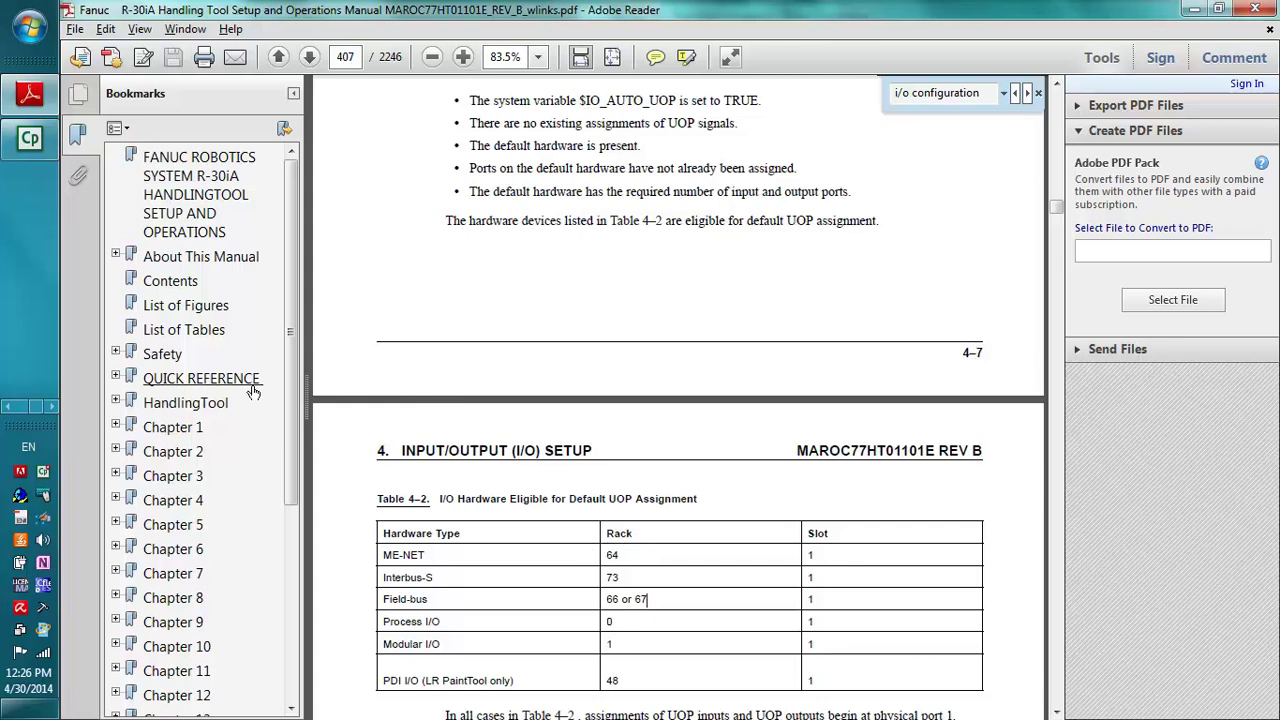
left_click(10, 408)
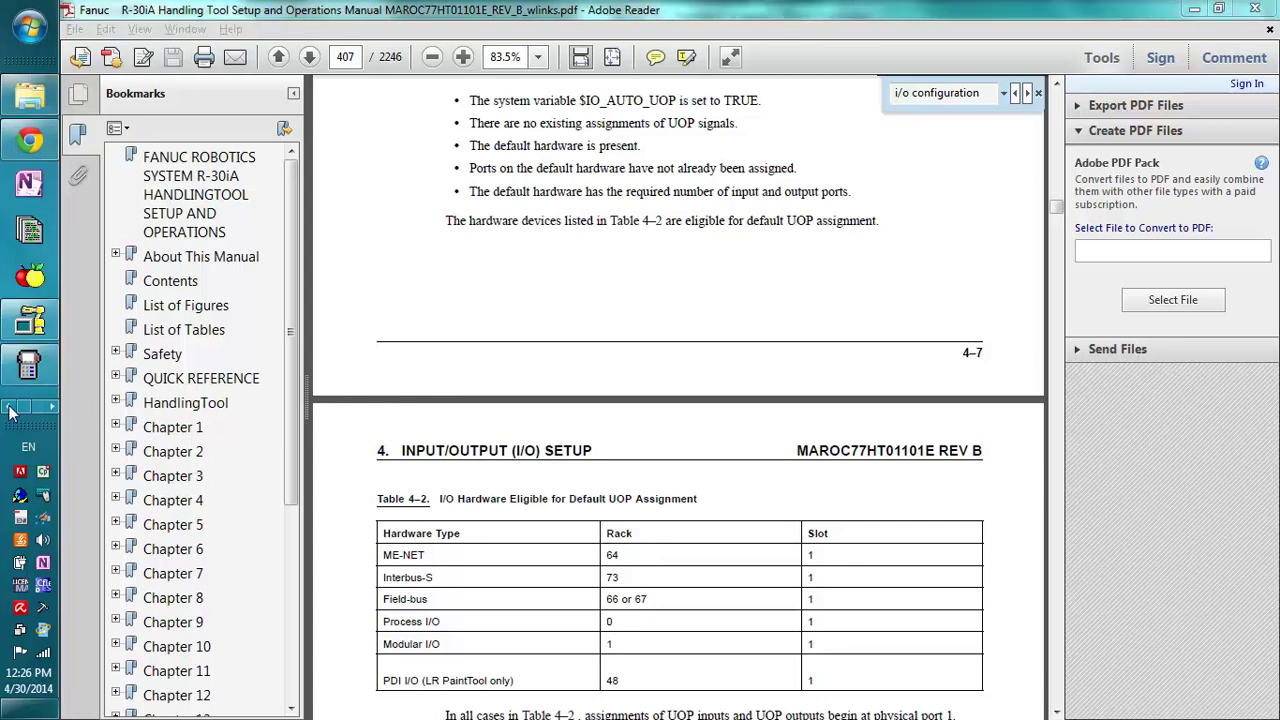
Back on the teach pendant, end the second digital input range at 300.
left_click(30, 320)
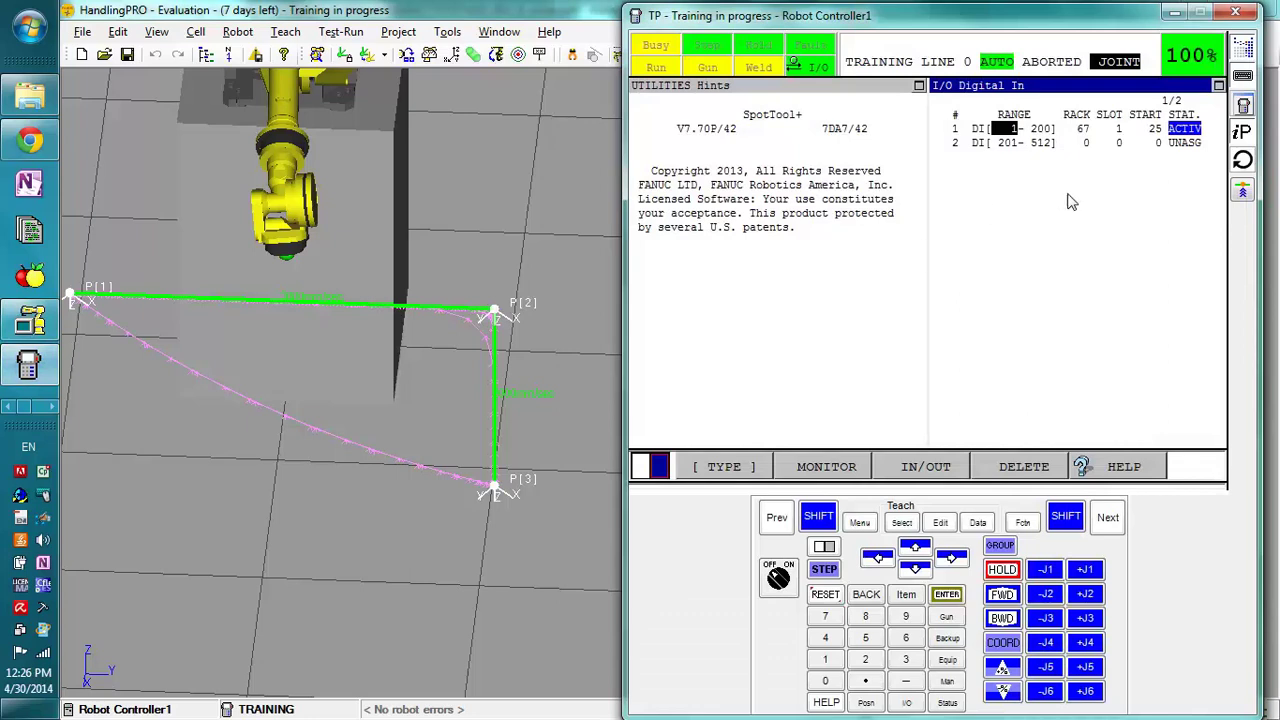
key("Down")
key("Right")
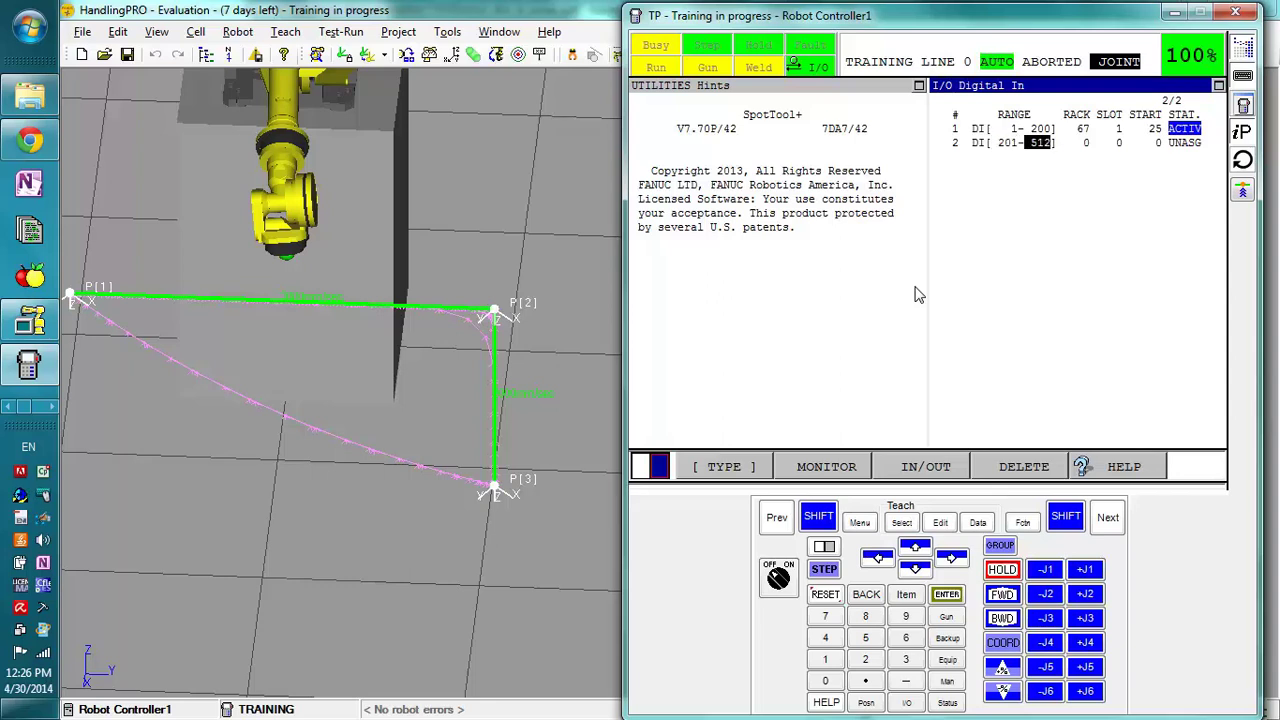
type("300")
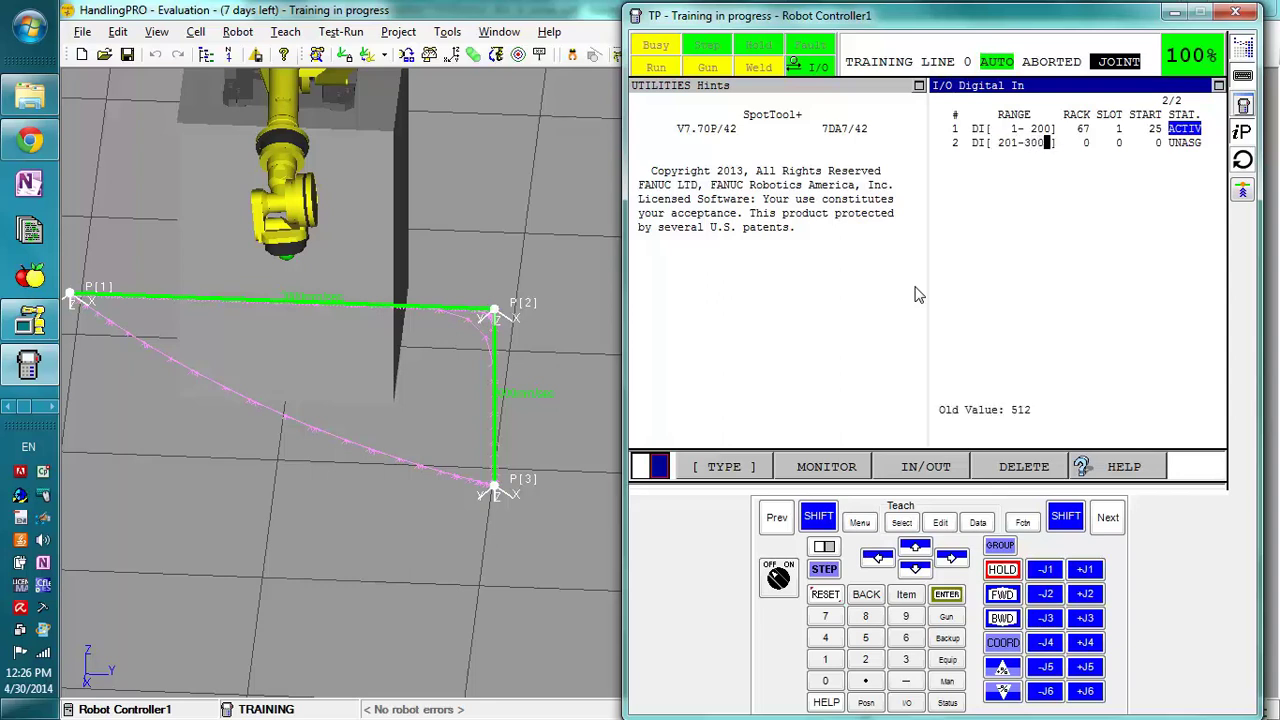
key("Return")
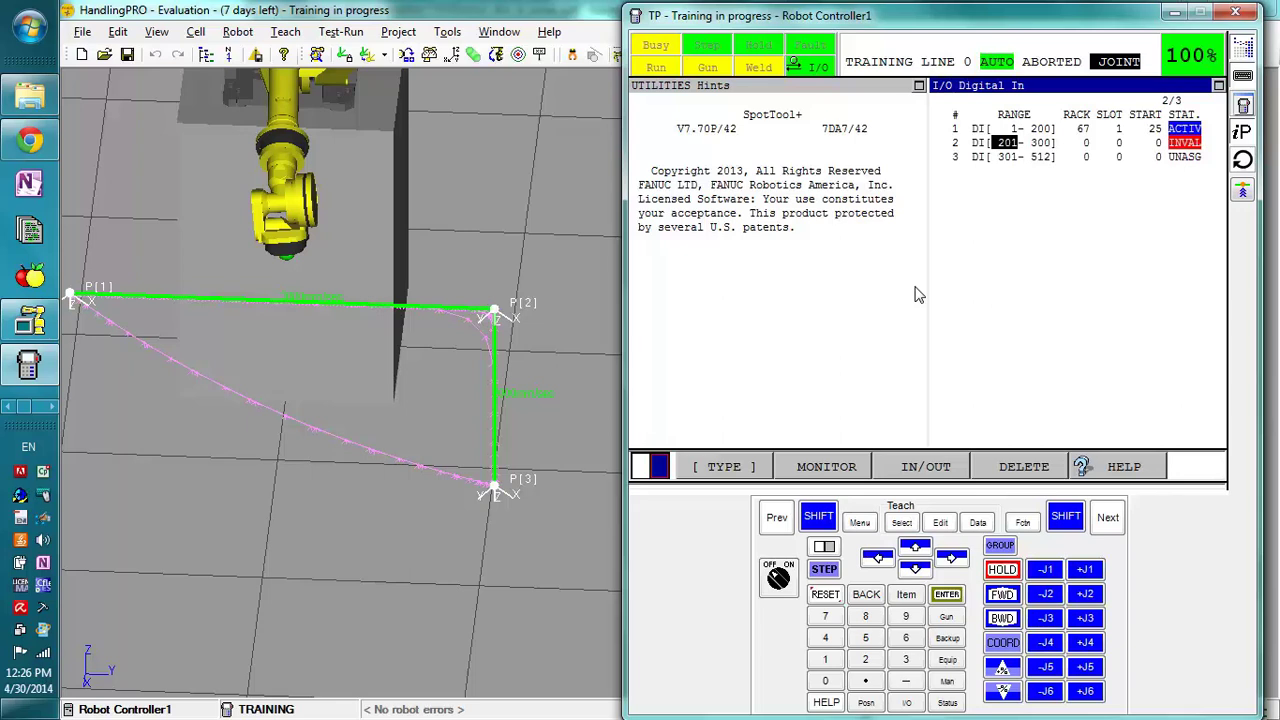
Assign inputs 201-300 to rack 67, slot 1, start port 225.
key("Right")
type("67")
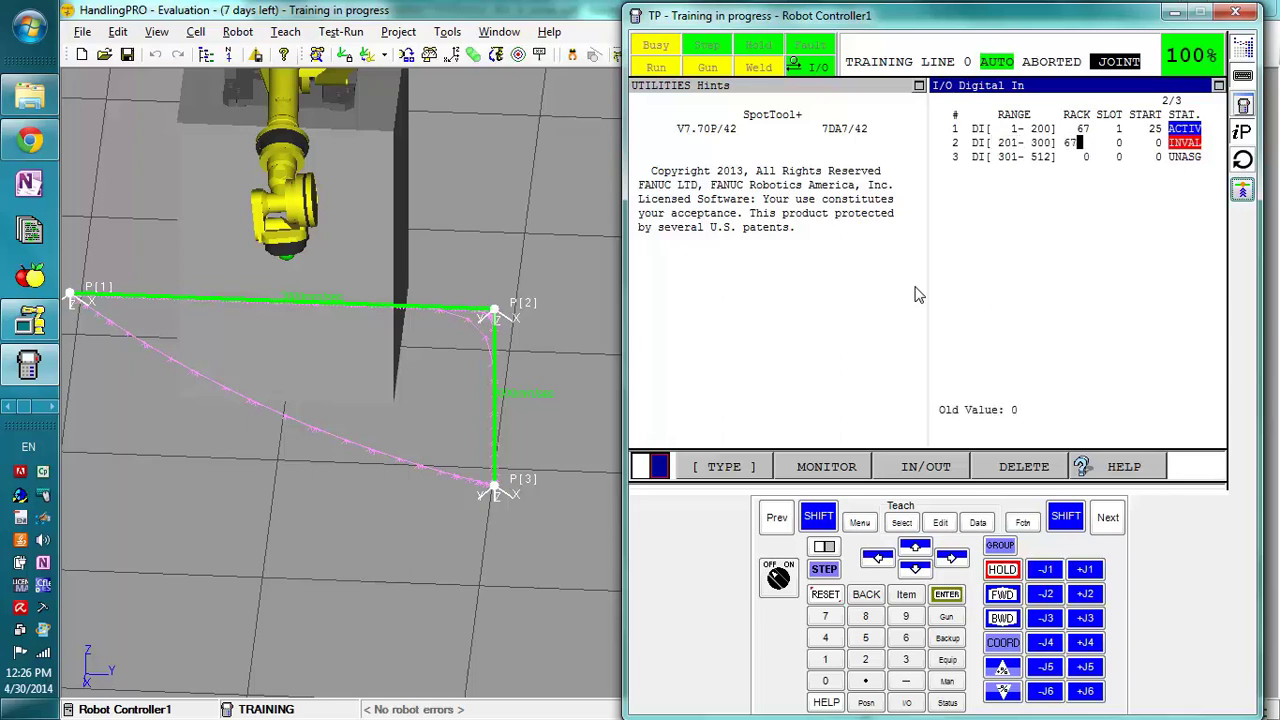
key("Return")
key("Return")
key("Right")
type("1")
key("Return")
key("Right")
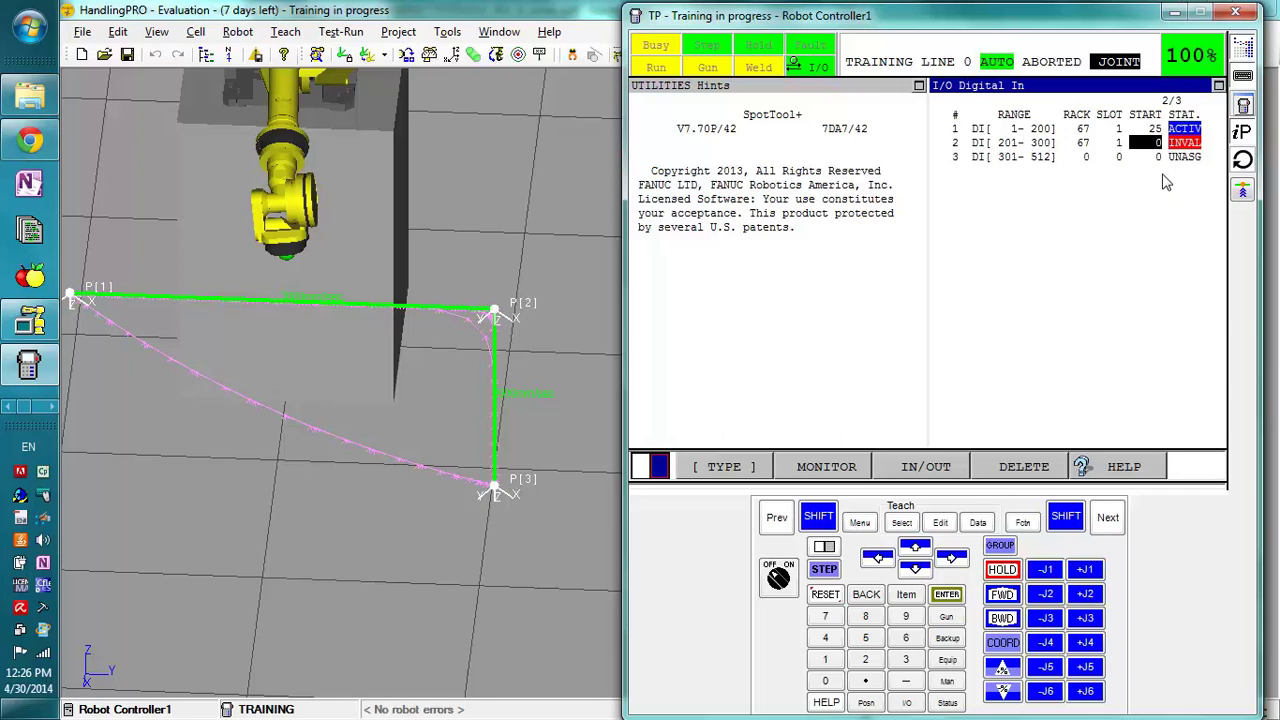
type("225")
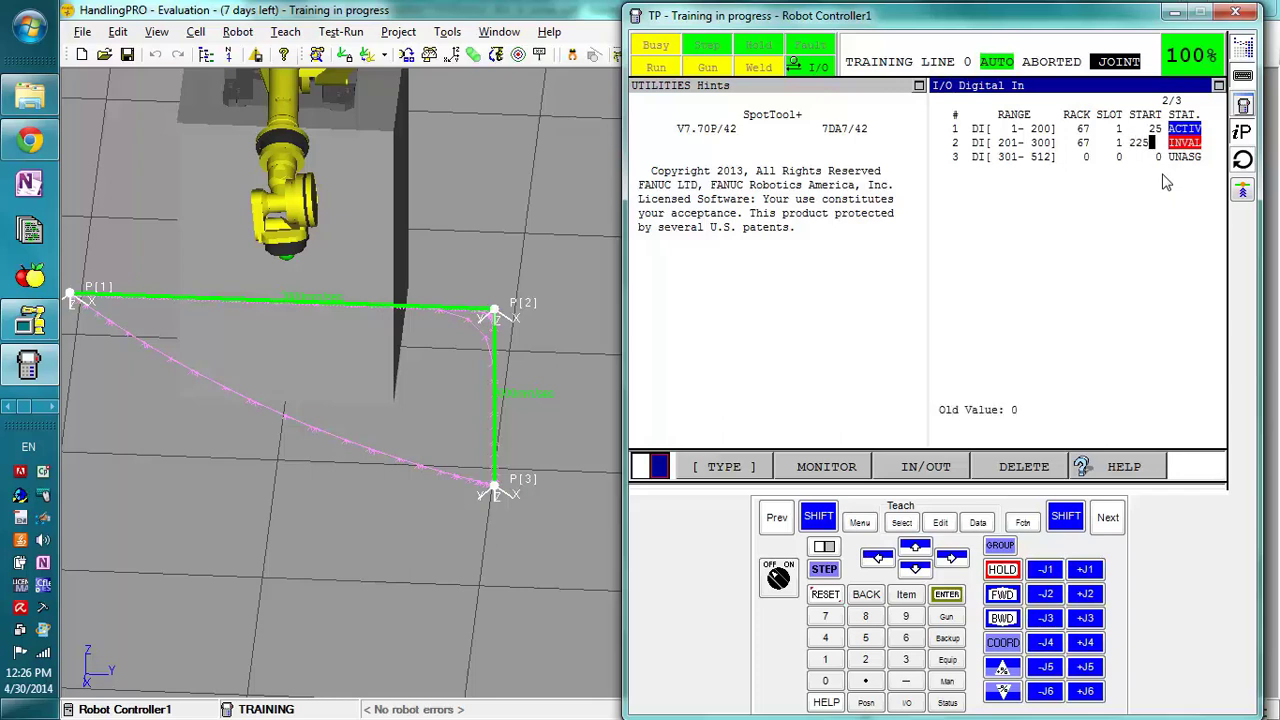
key("Return")
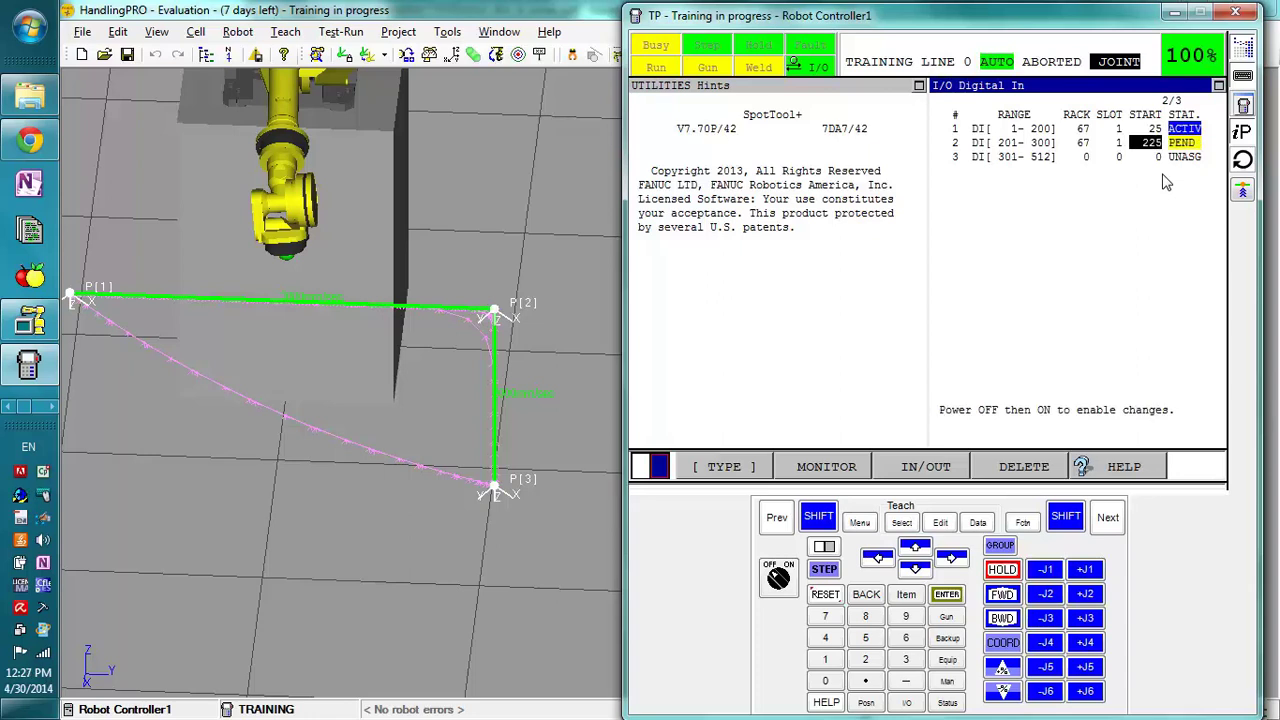
key("Left")
key("Left")
key("Left")
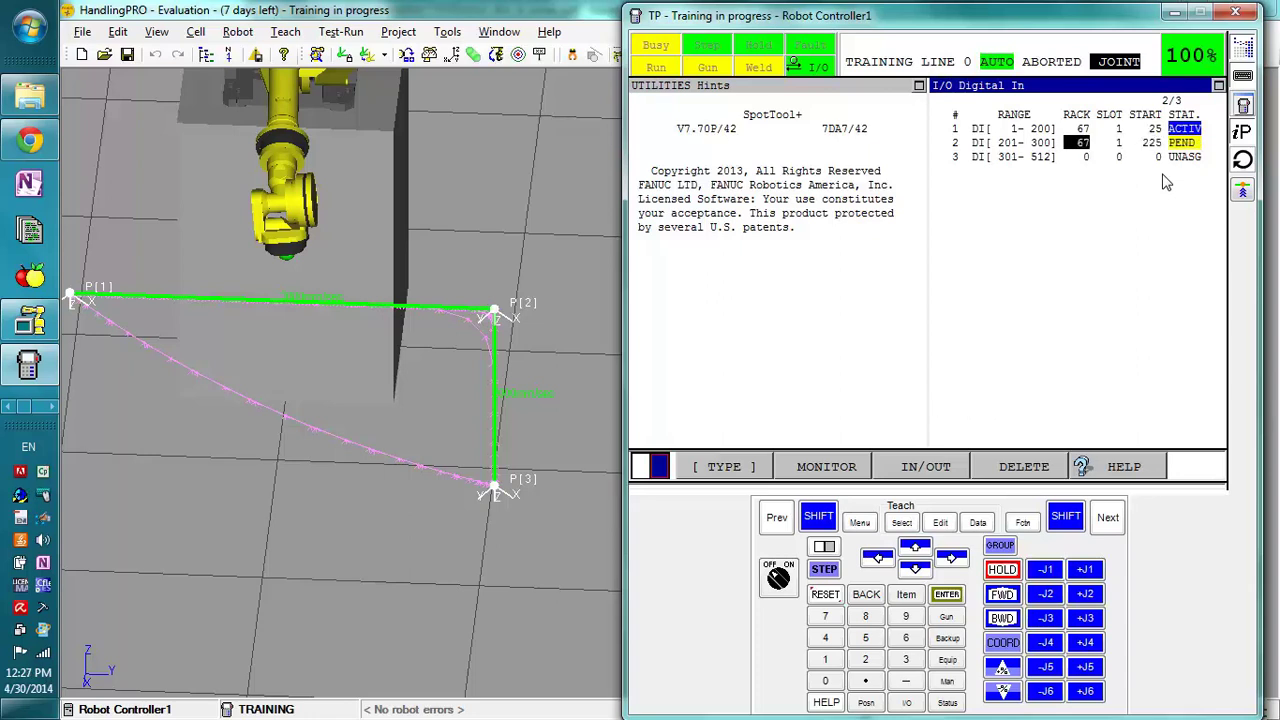
Set inputs 201-300 to rack 66 with start port 1.
key("Right")
type("66")
key("Return")
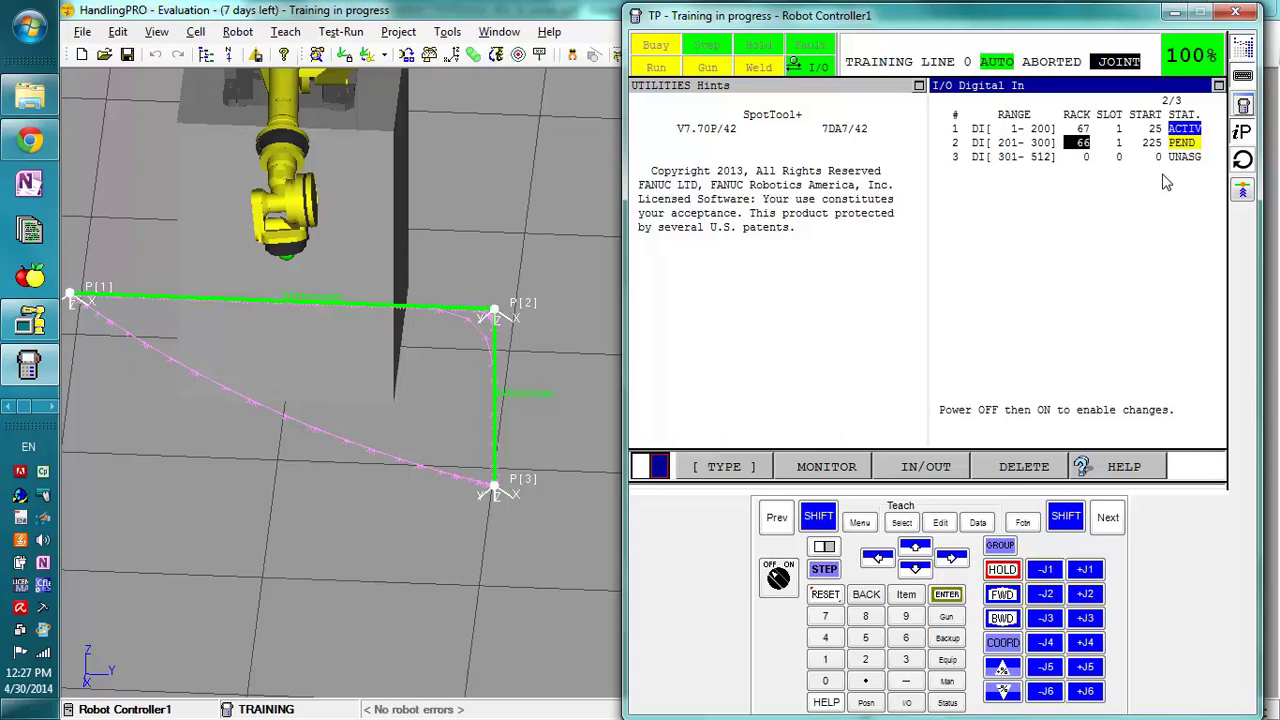
key("Right")
key("Right")
type("1")
key("Return")
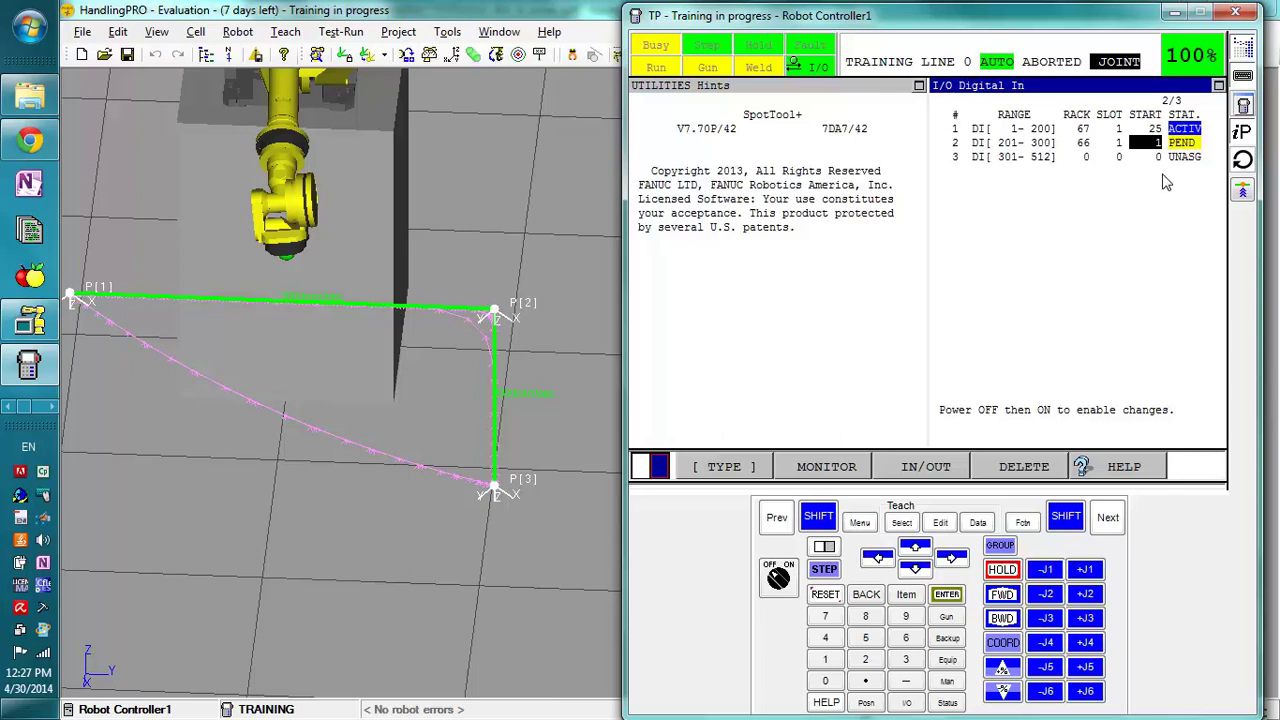
Compare row 1's rack 67 with row 2's rack 66, then switch to the manual.
key("Left")
key("Left")
key("Left")
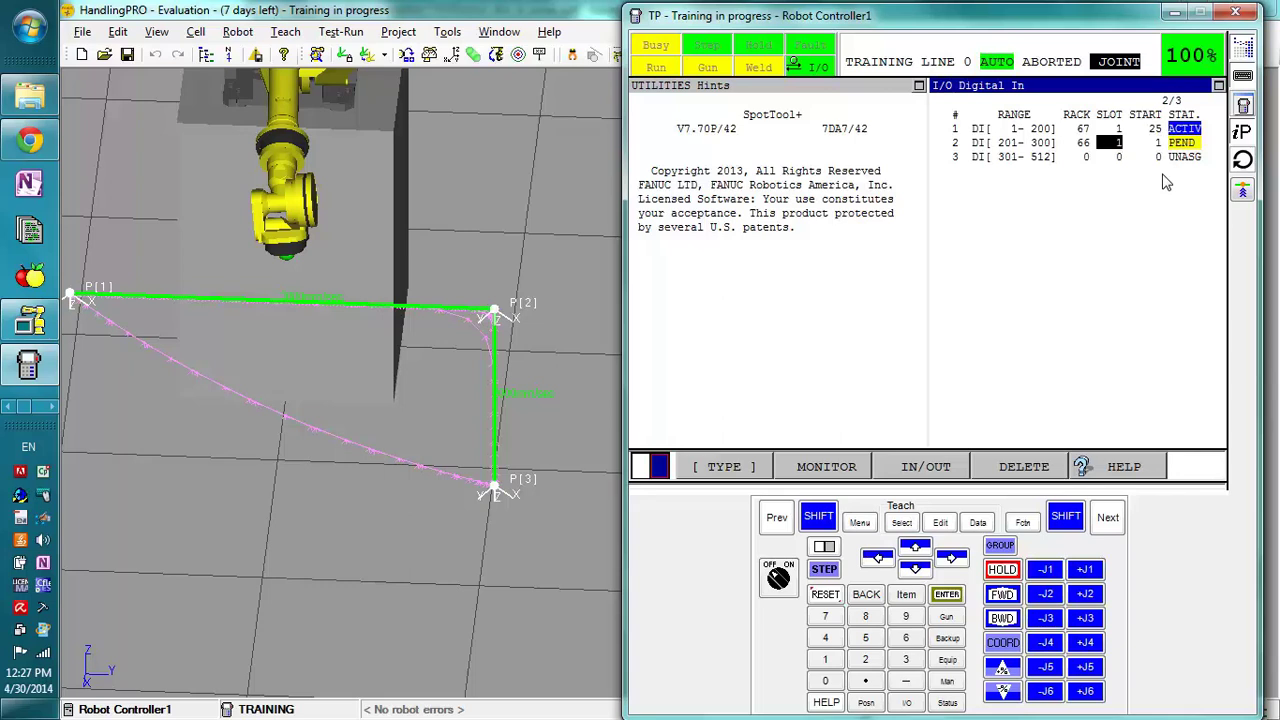
key("Right")
key("Up")
key("Down")
key("Down")
key("Up")
key("alt+t")
key("alt+Tab")
key("alt+Tab")
key("alt+Tab")
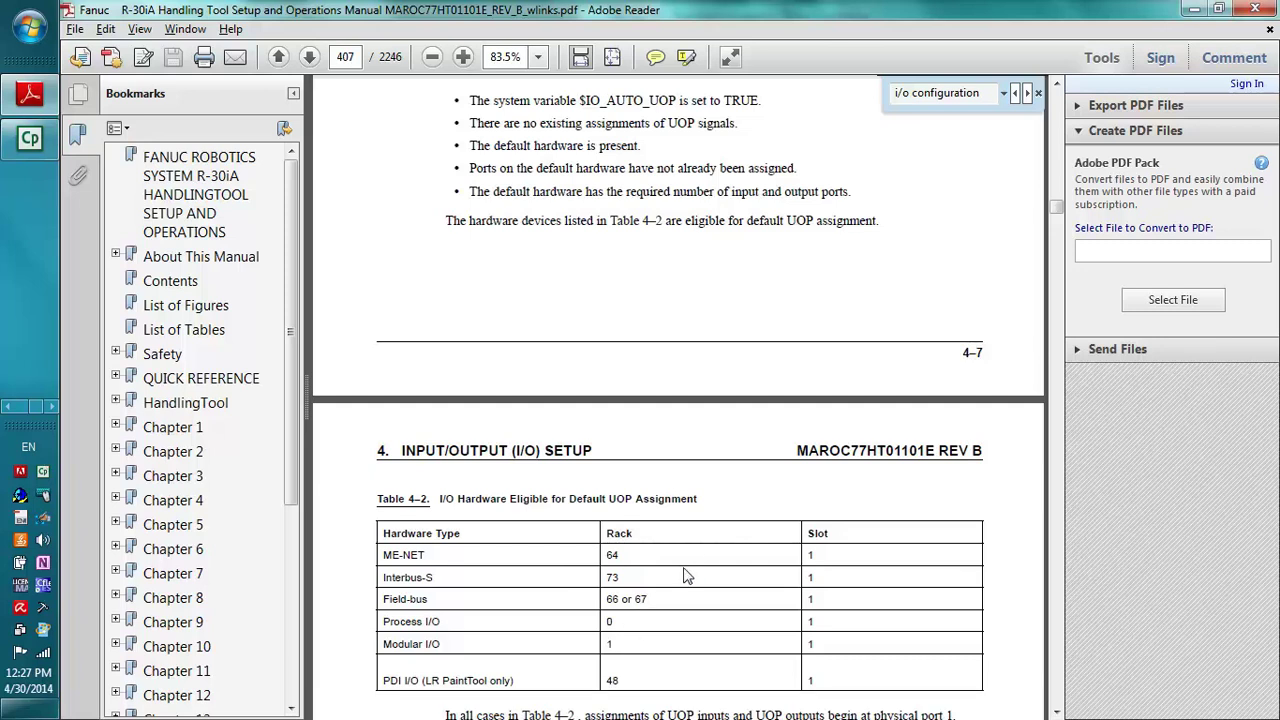
Check Table 4-2's Field-bus rack values 66/67, then return to HandlingPRO's teach pendant.
left_click(648, 598)
left_click(8, 407)
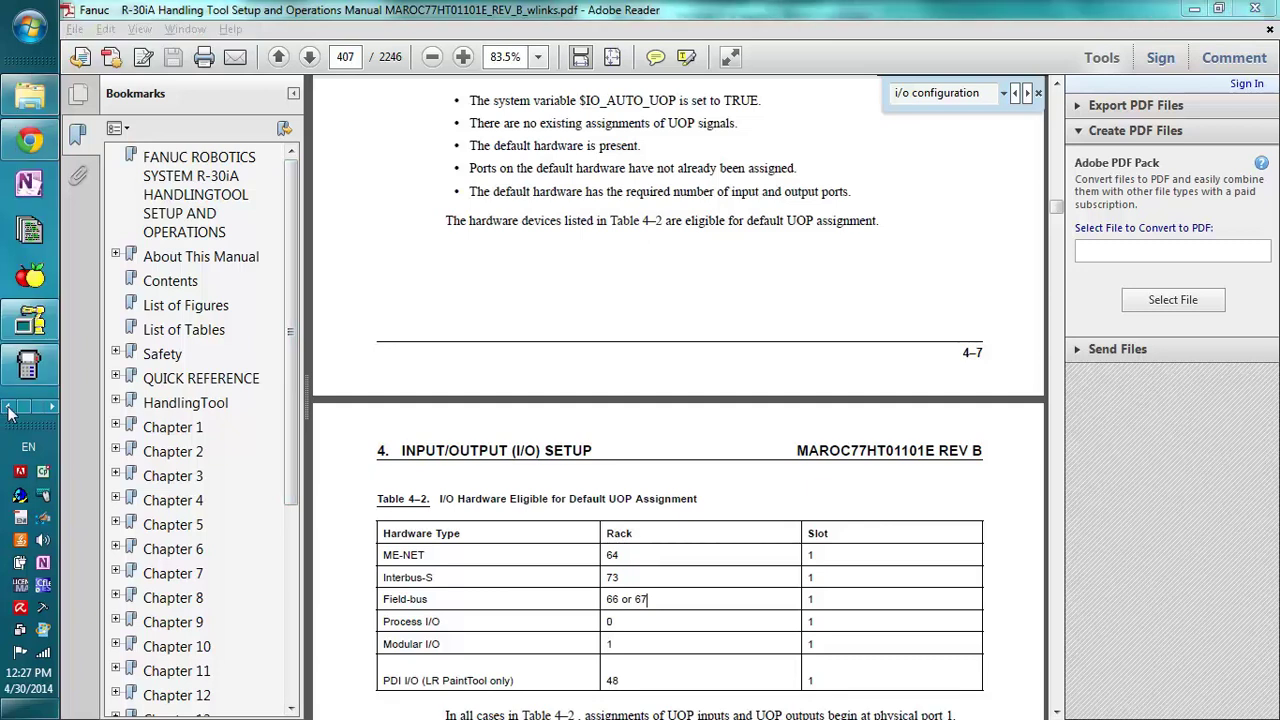
left_click(30, 320)
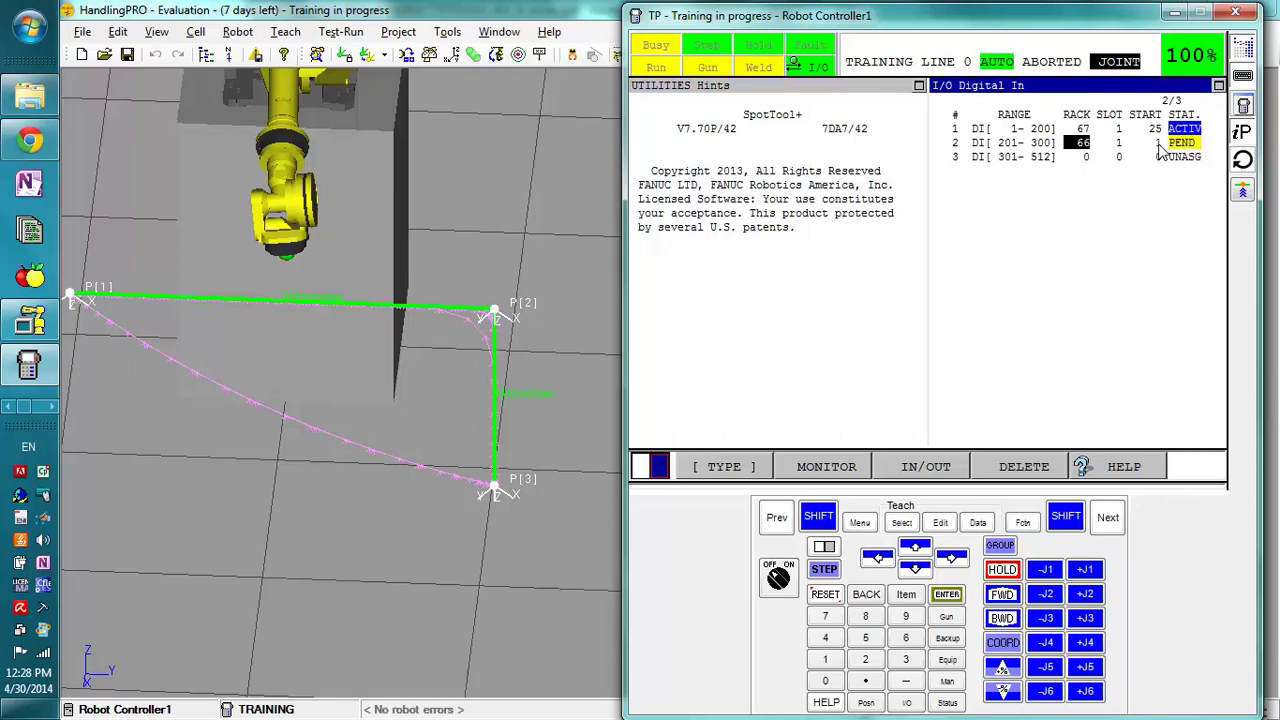
Try start port 0 then 1 for DI 201-300, then set rack 0 to unassign it.
left_click(1158, 143)
type("0")
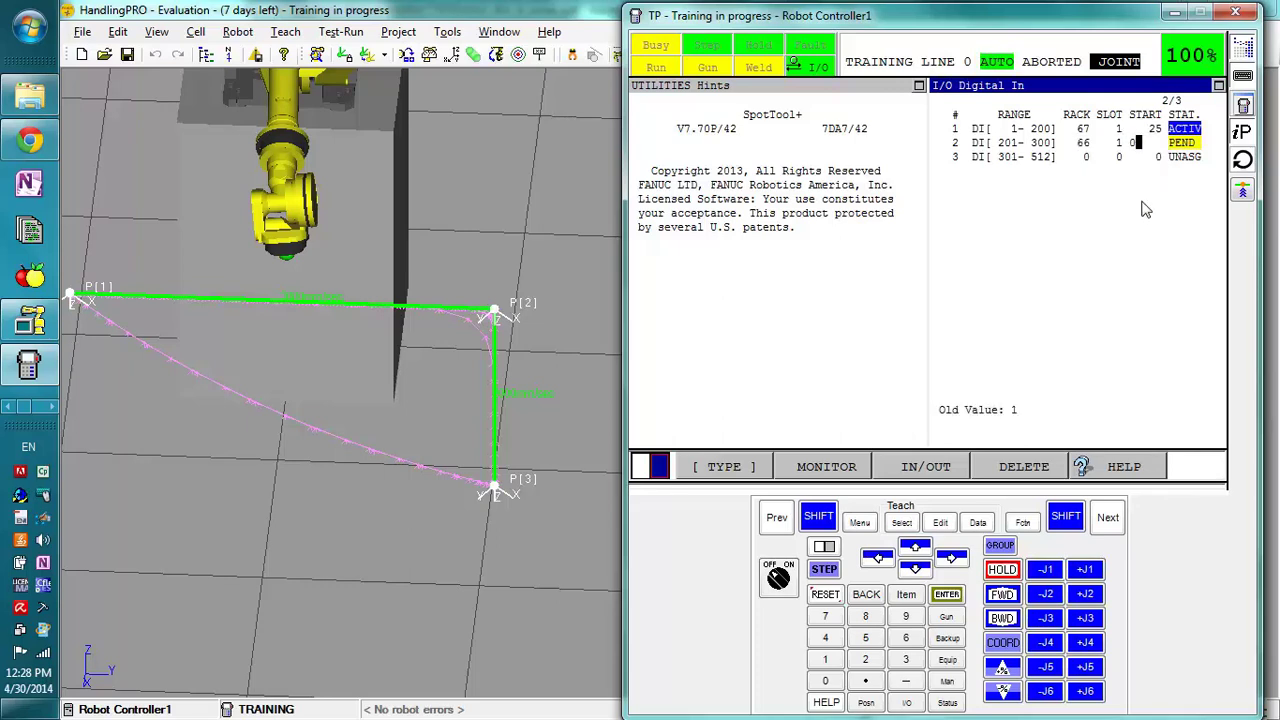
key("Return")
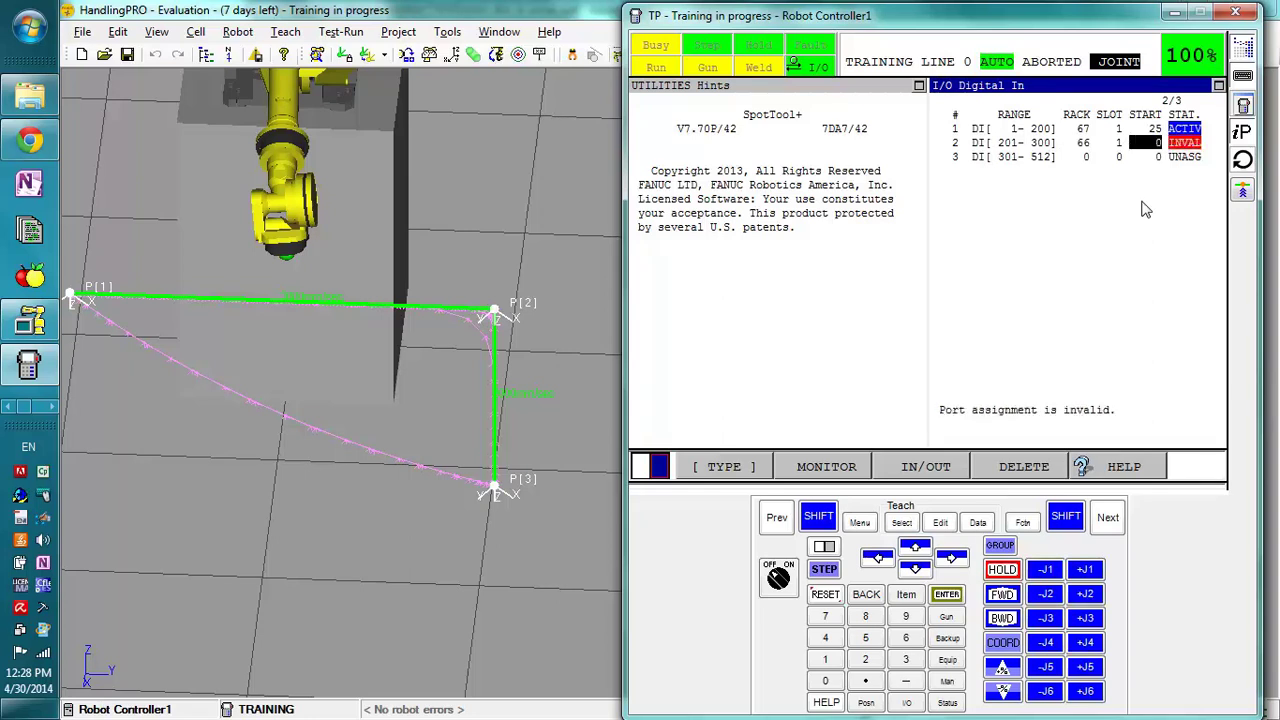
type("1")
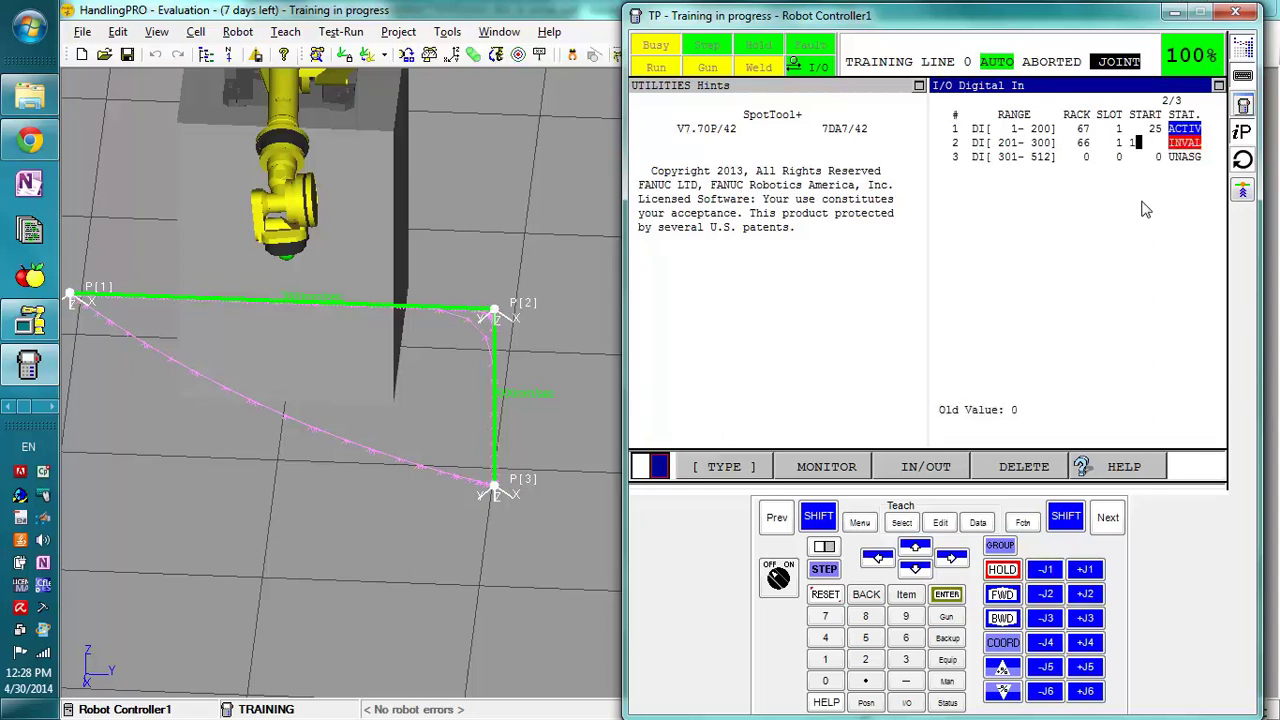
key("Return")
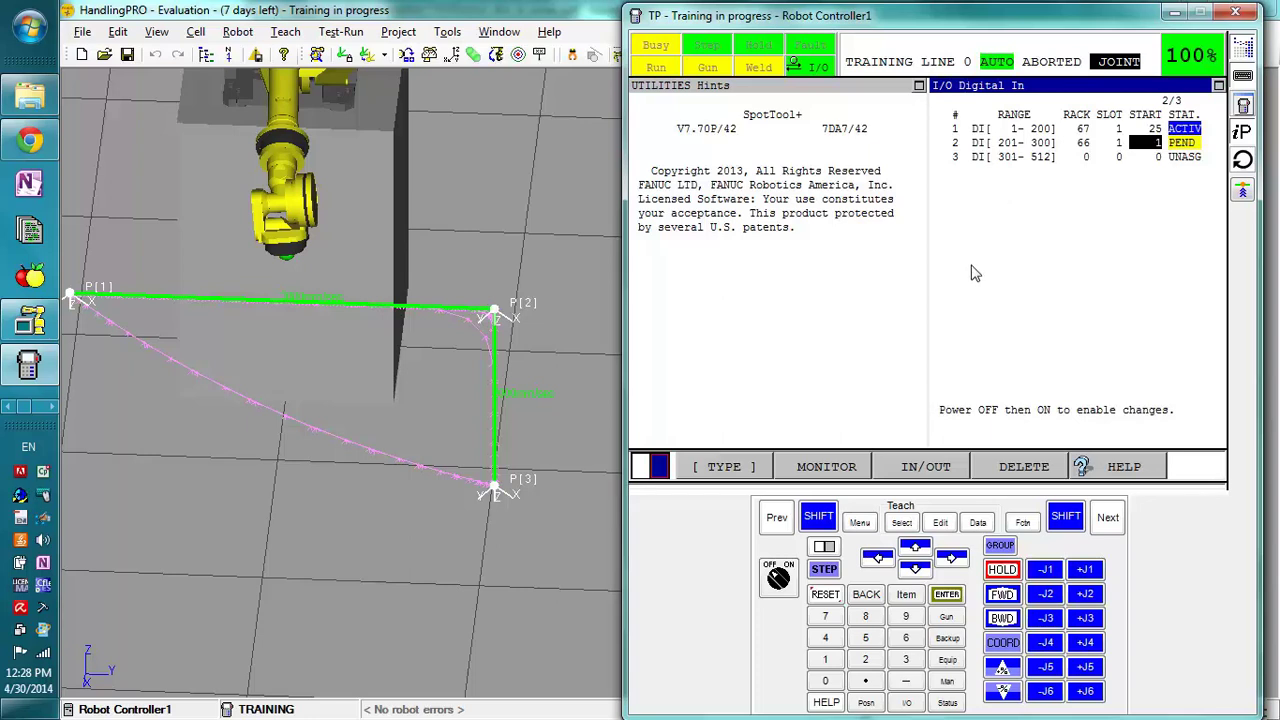
key("Left")
key("Left")
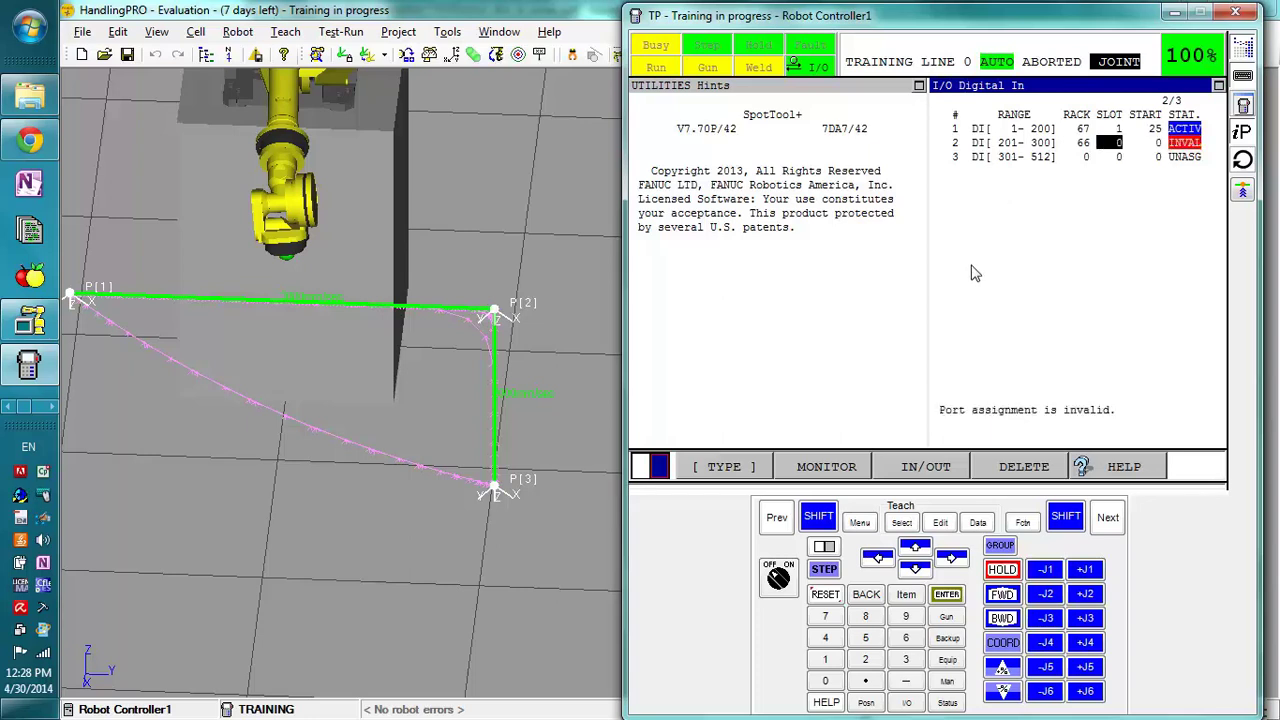
type("0")
key("Return")
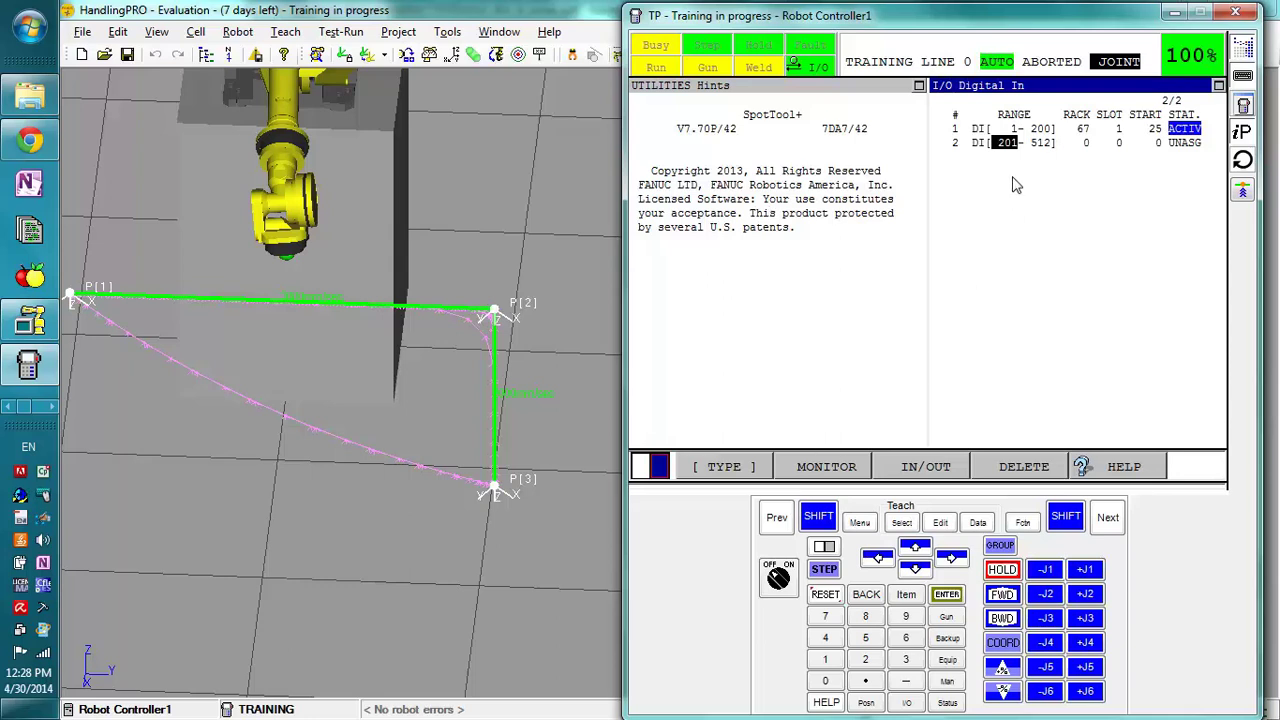
Switch the I/O pane from digital inputs to digital outputs.
left_click(824, 548)
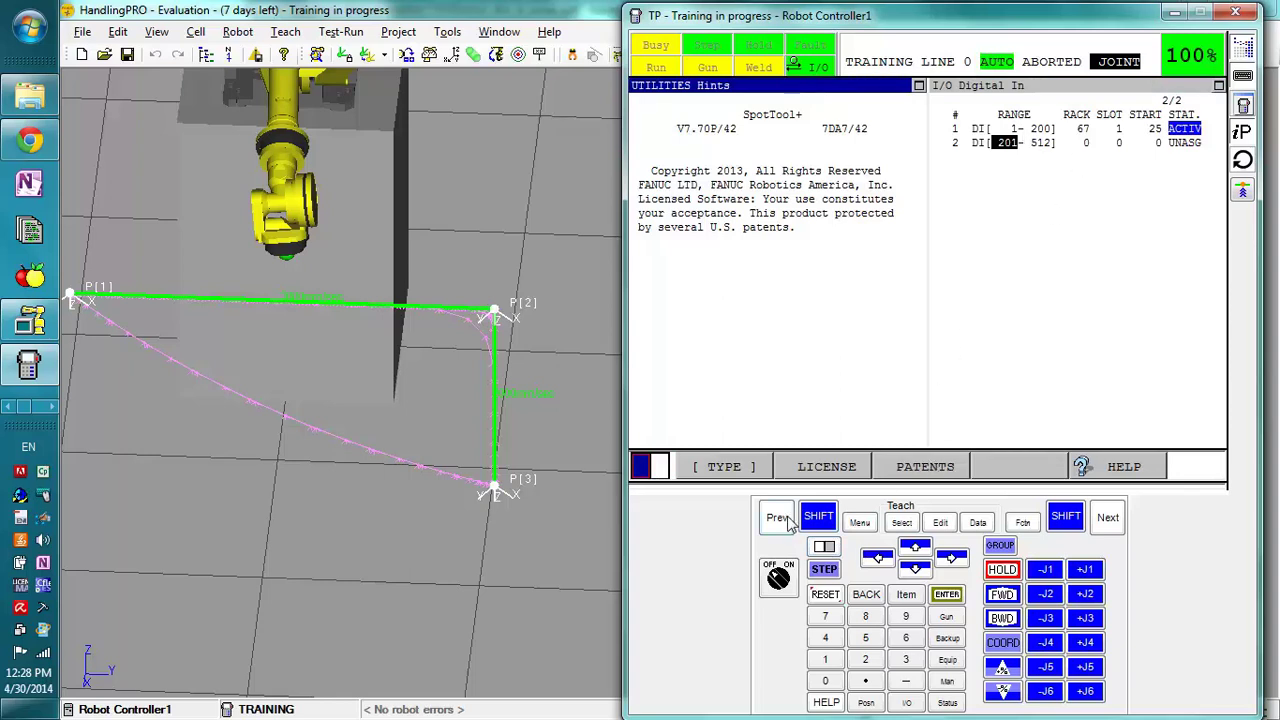
left_click(825, 548)
left_click(933, 467)
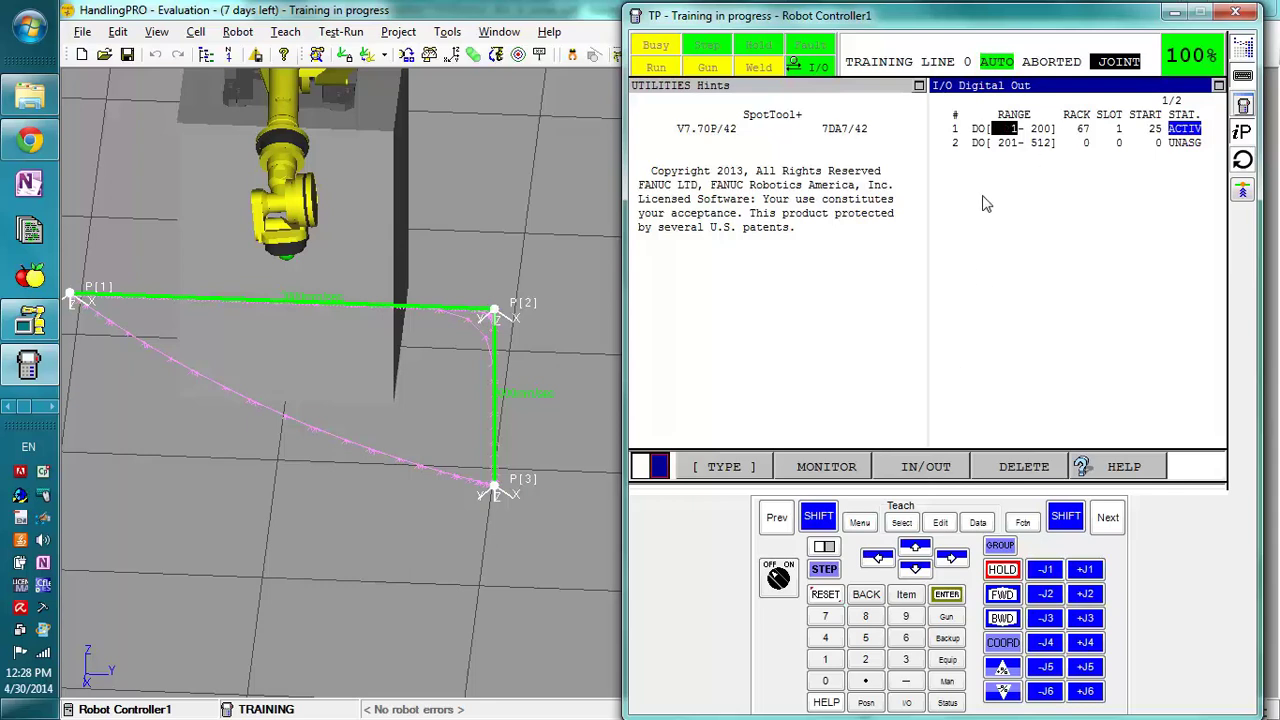
Show the Group Out list in the other pane and the digital output range configuration.
left_click(824, 547)
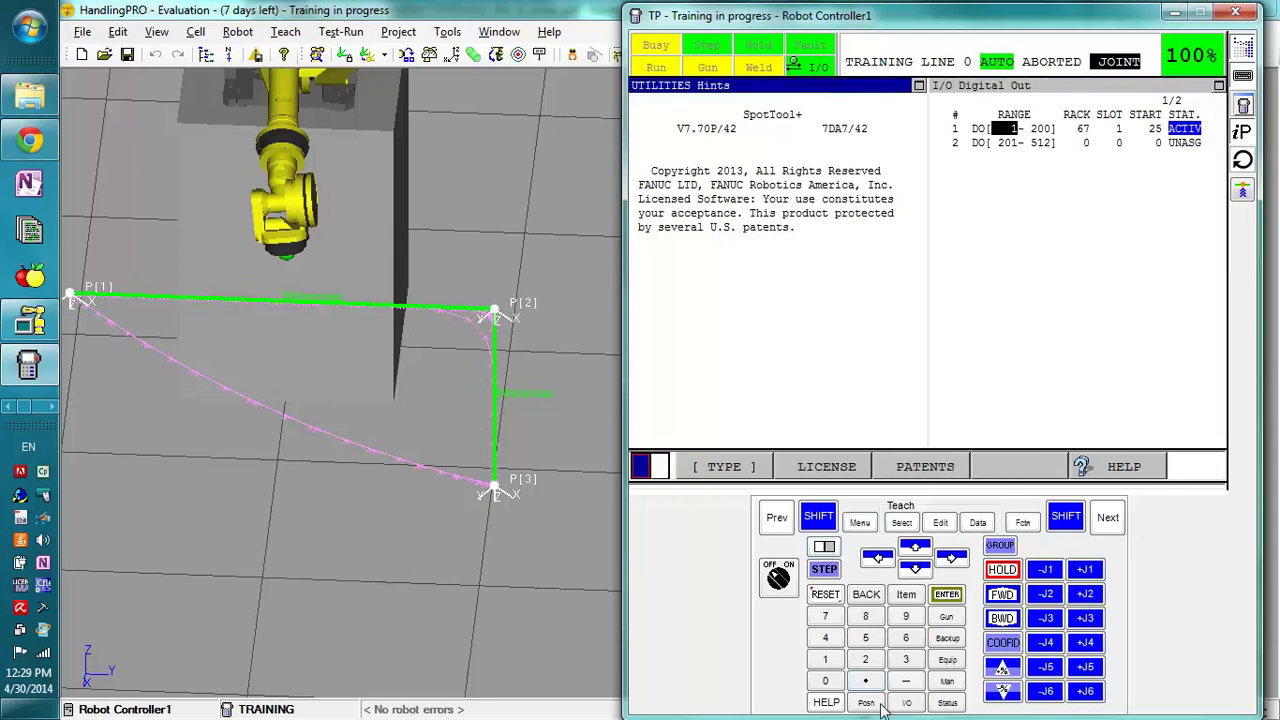
left_click(902, 702)
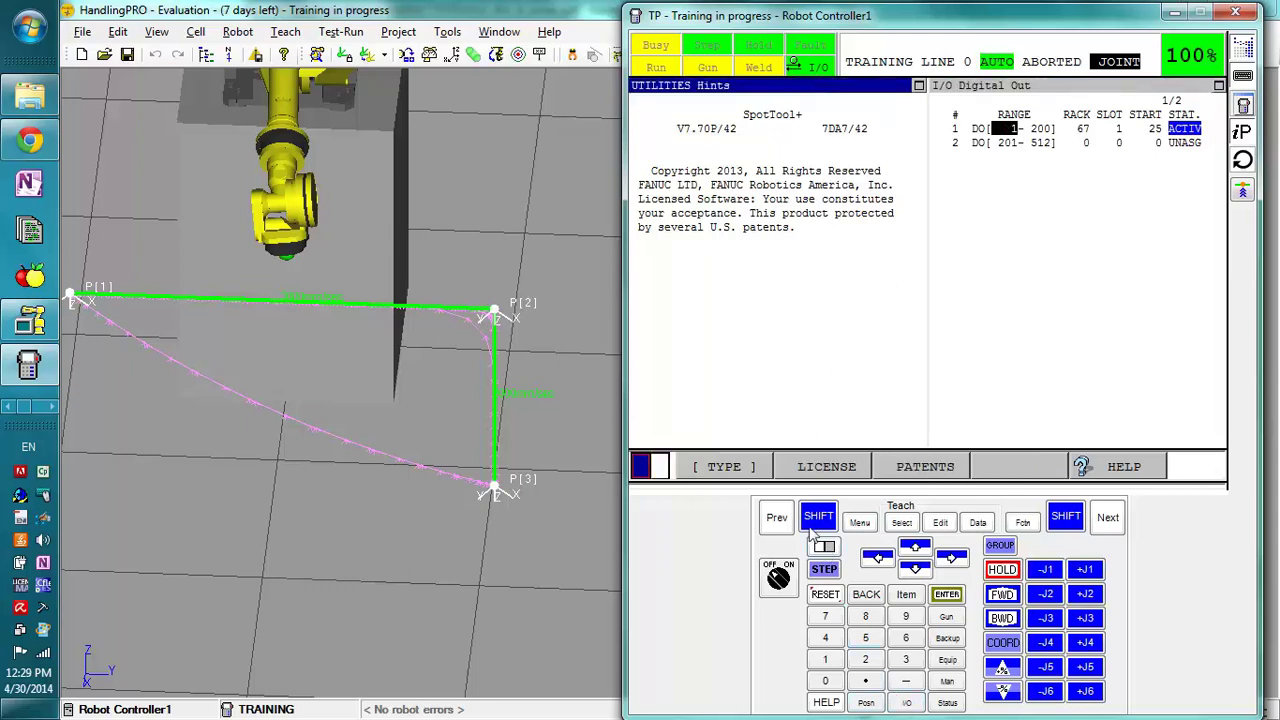
left_click(729, 480)
left_click(722, 338)
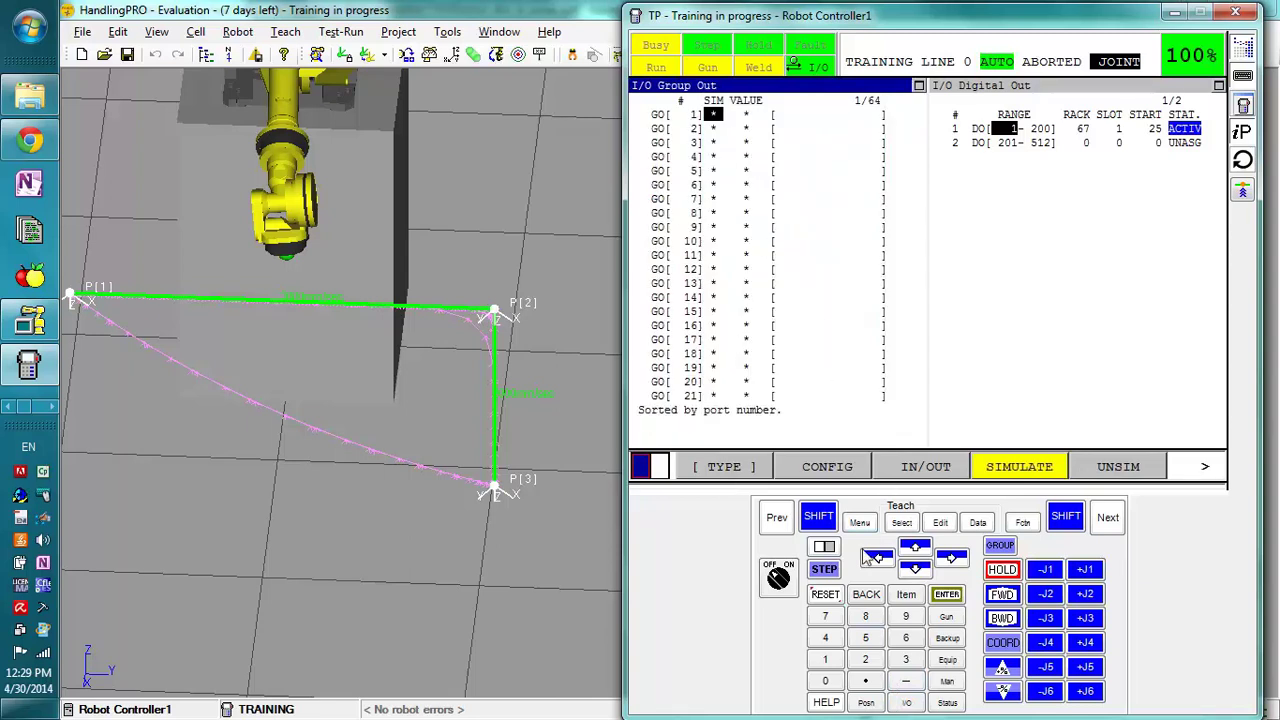
left_click(826, 551)
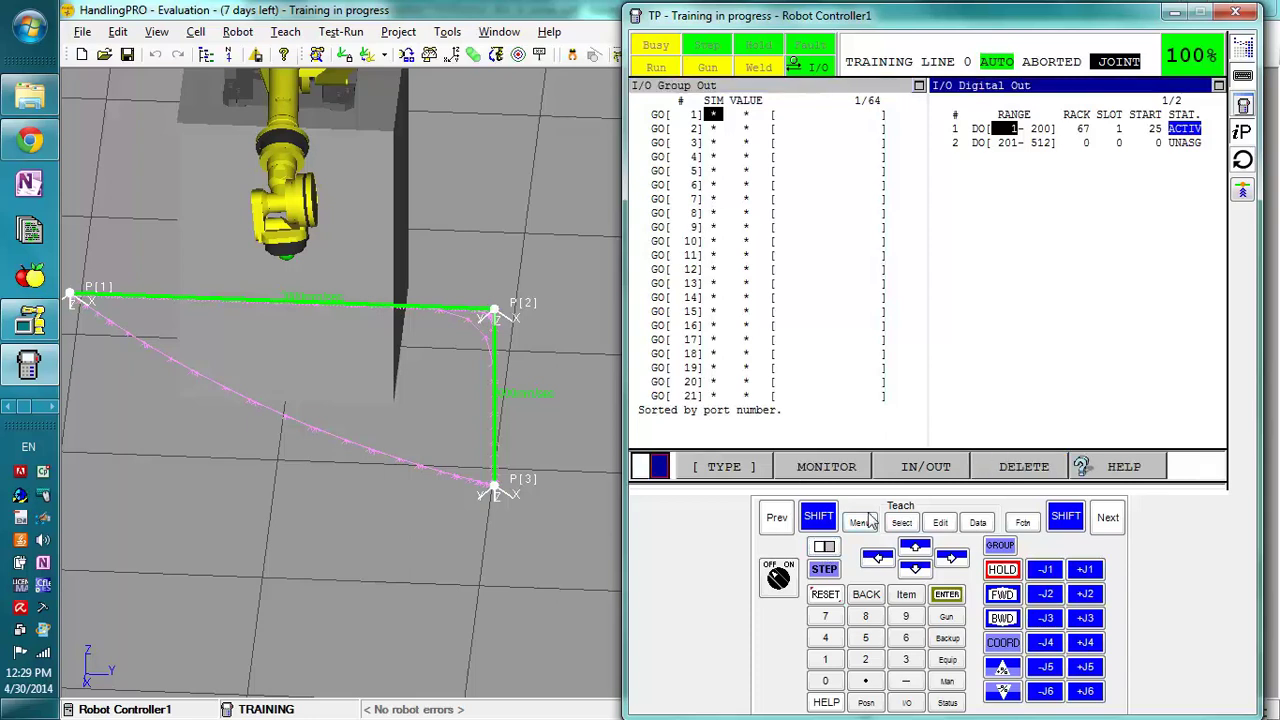
left_click(845, 468)
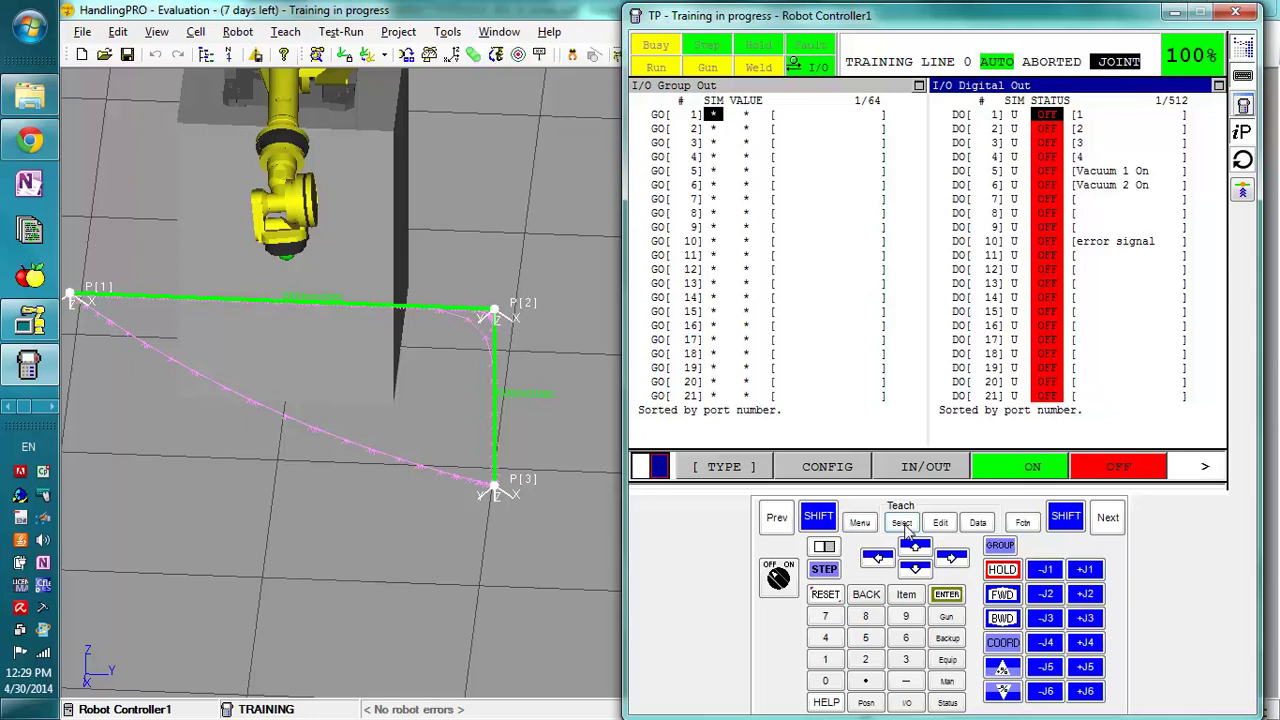
left_click(848, 470)
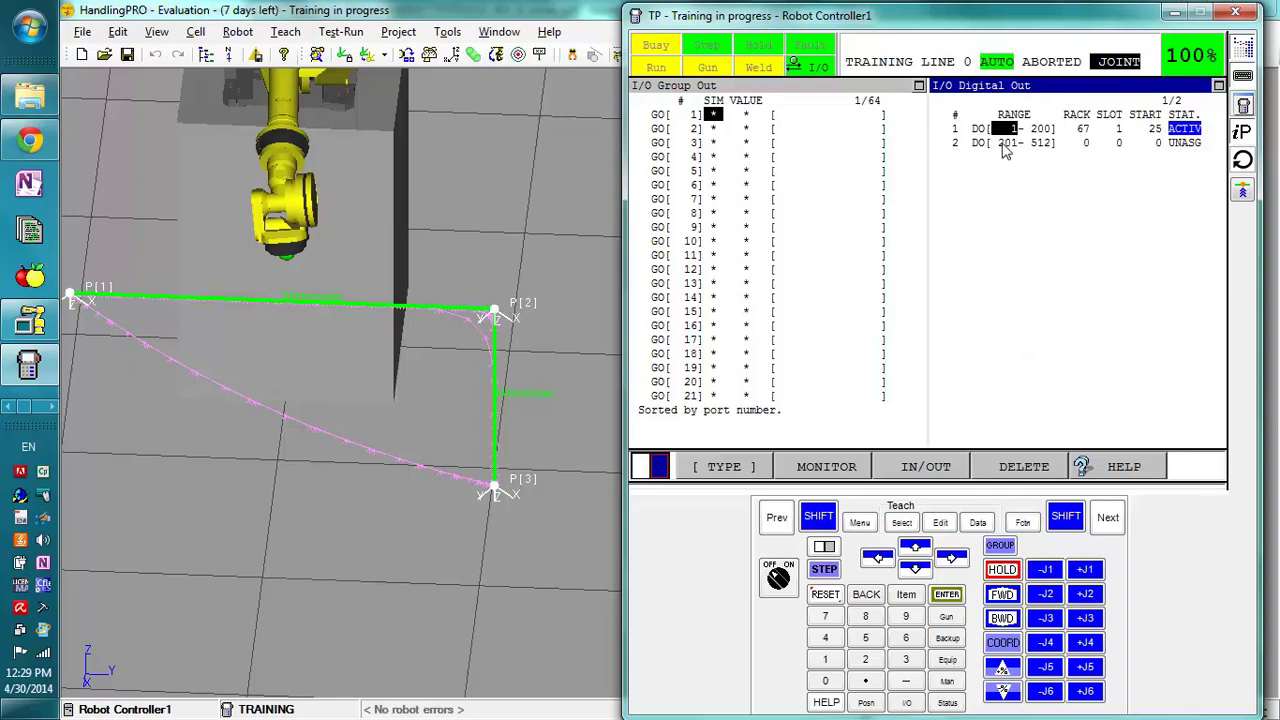
Enter the comment 'Chasing Lights' on GO[1]'s detail page.
left_click(712, 120)
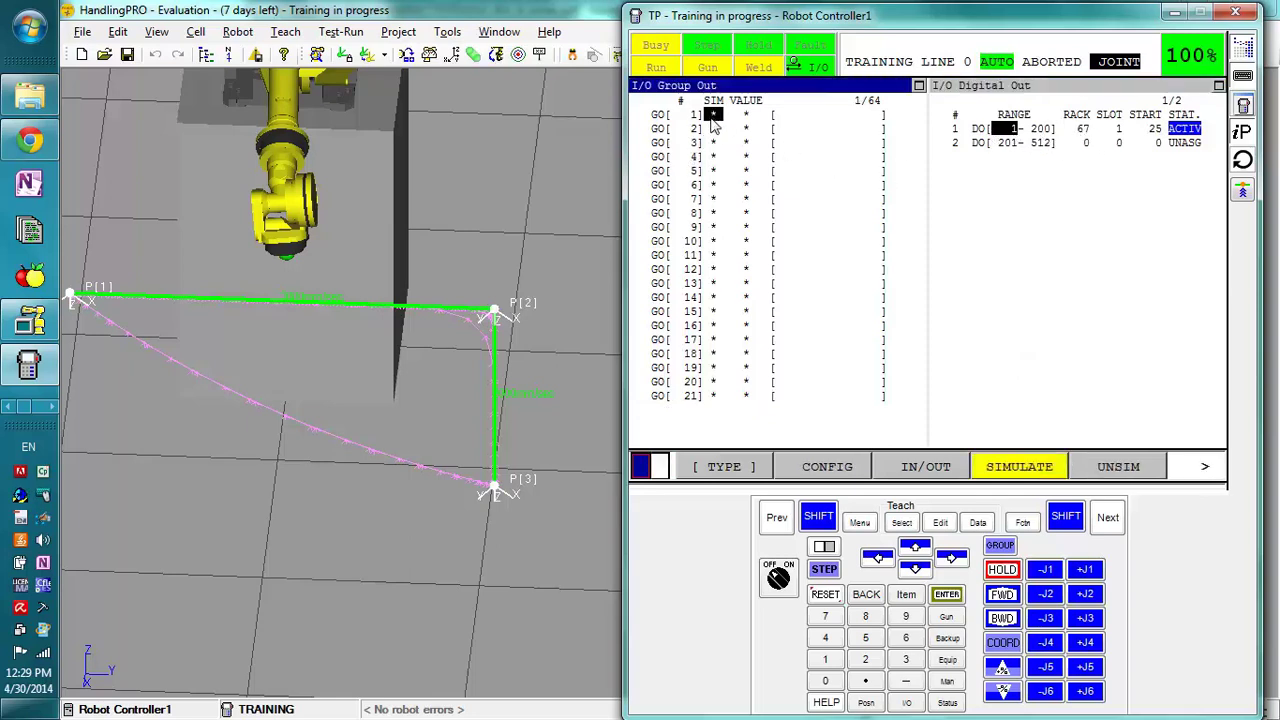
left_click(1200, 468)
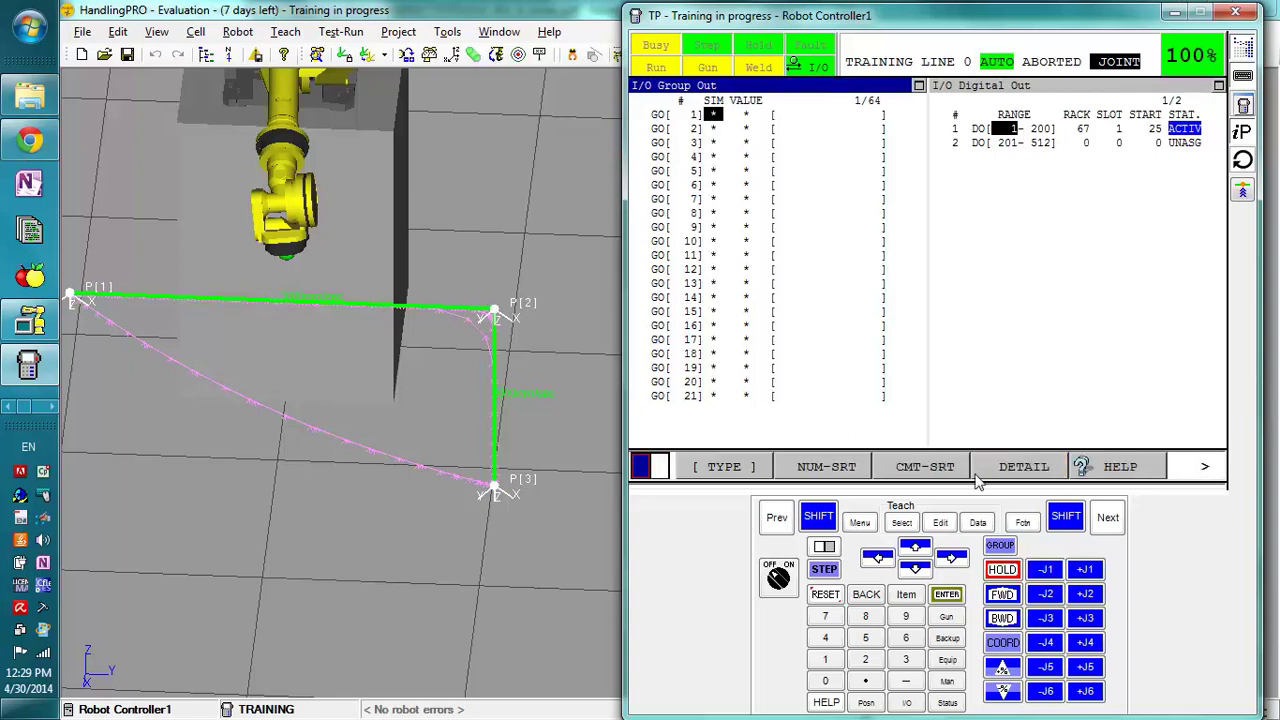
left_click(1022, 467)
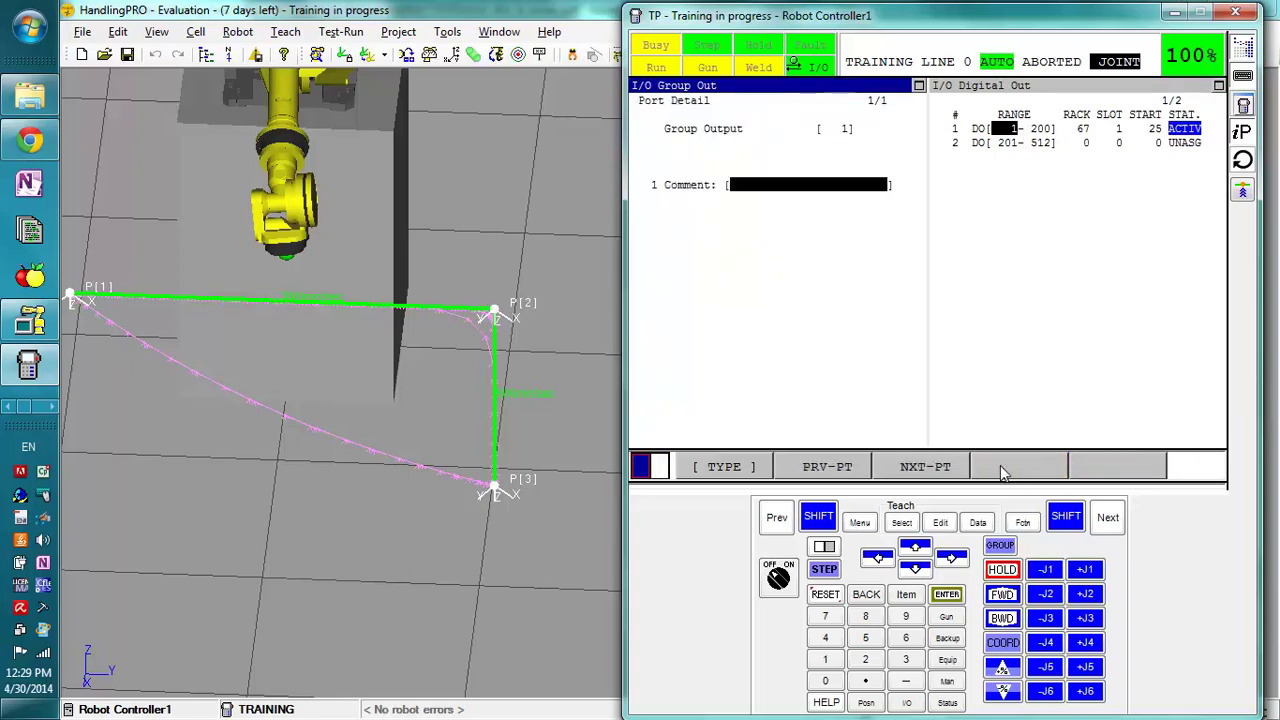
key("shift")
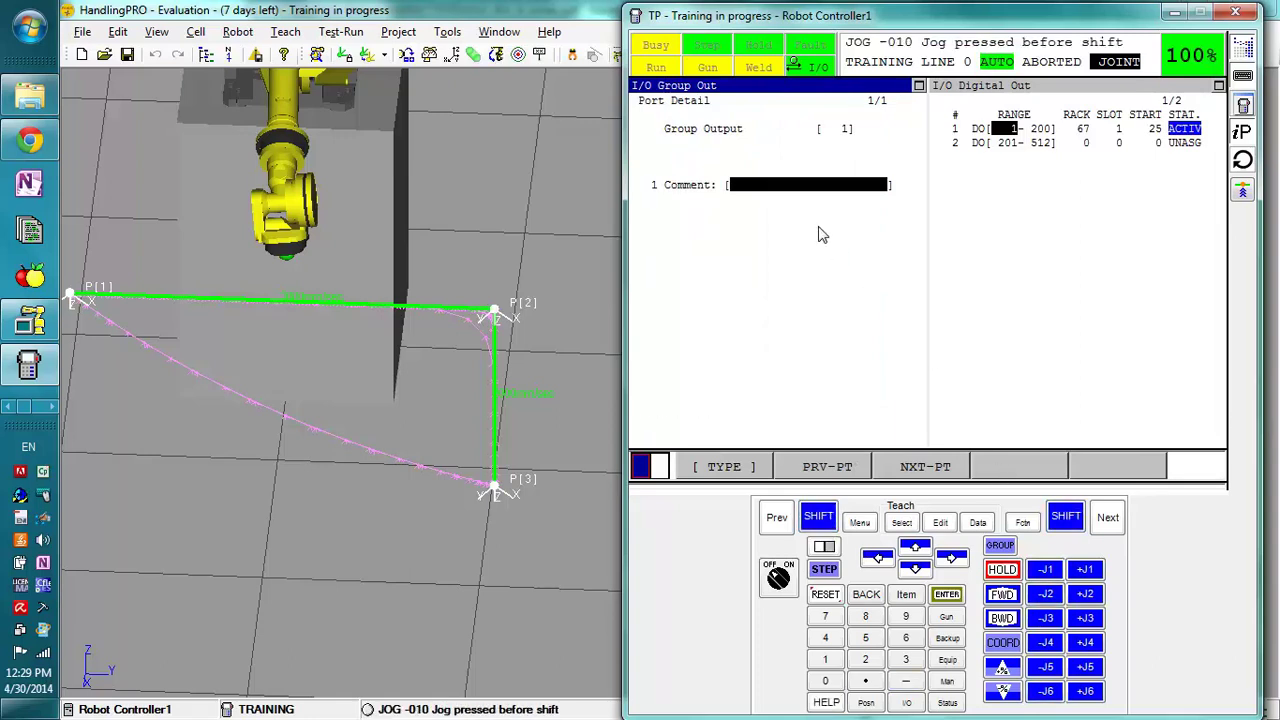
key("Return")
key("shift")
key("Return")
left_click(1104, 430)
left_click(1117, 466)
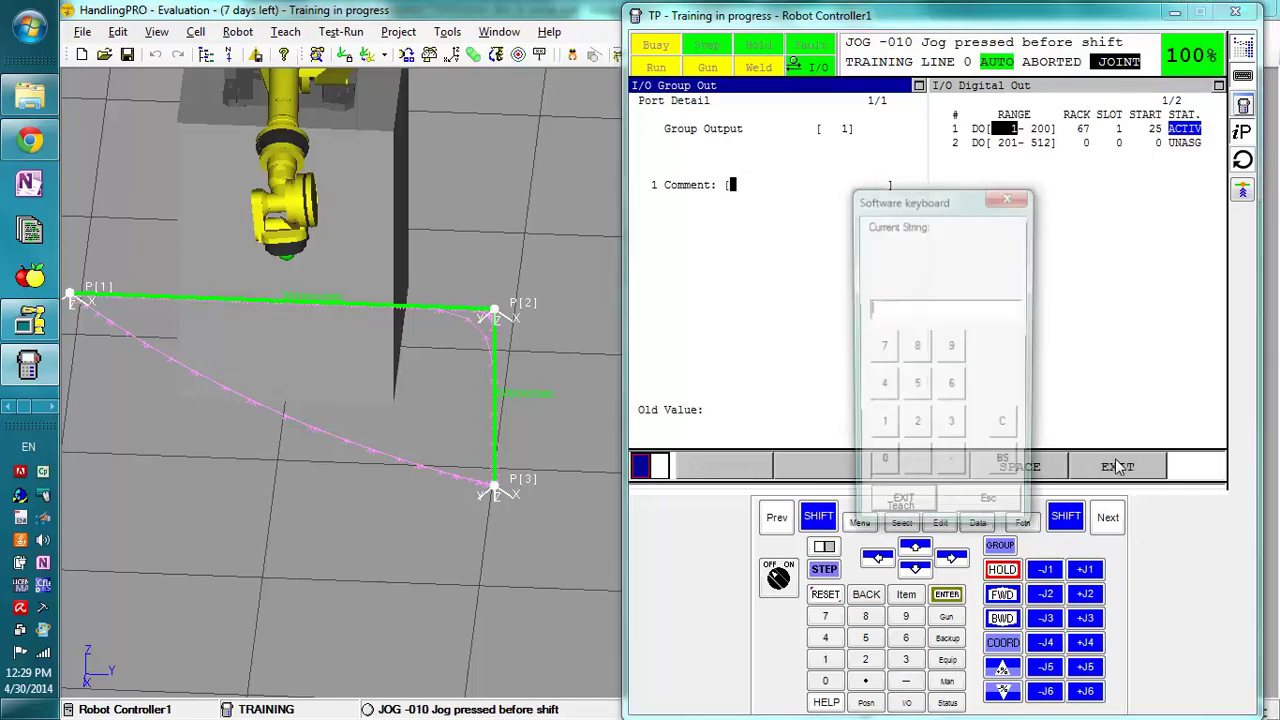
type("Chasing ")
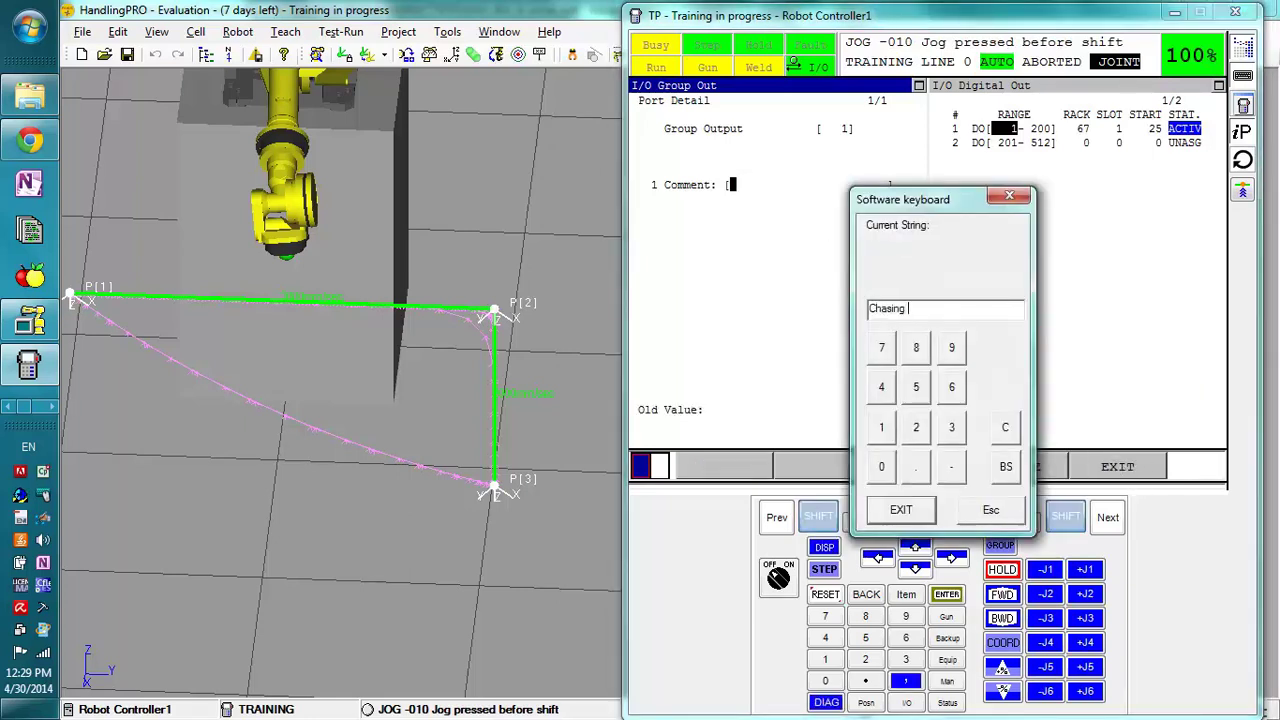
type("Lights")
left_click(1117, 466)
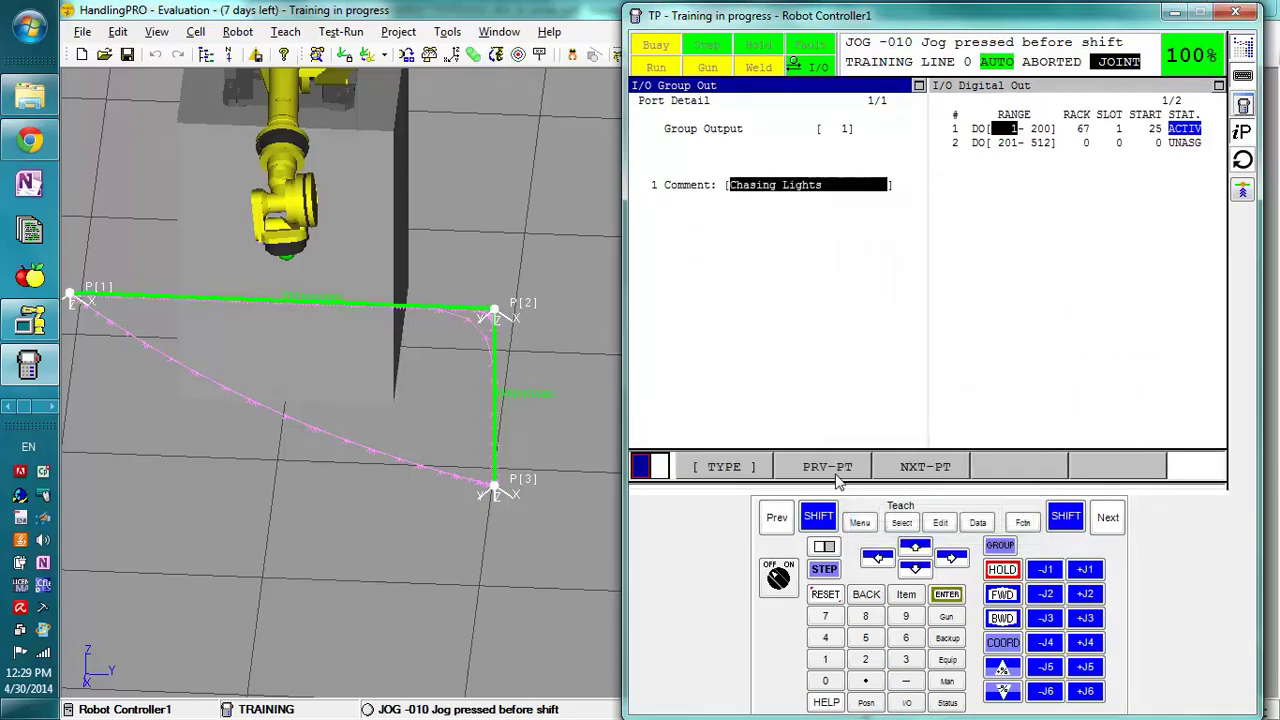
Go back from GO[1]'s detail page to the group output list.
left_click(730, 468)
left_click(732, 467)
left_click(779, 518)
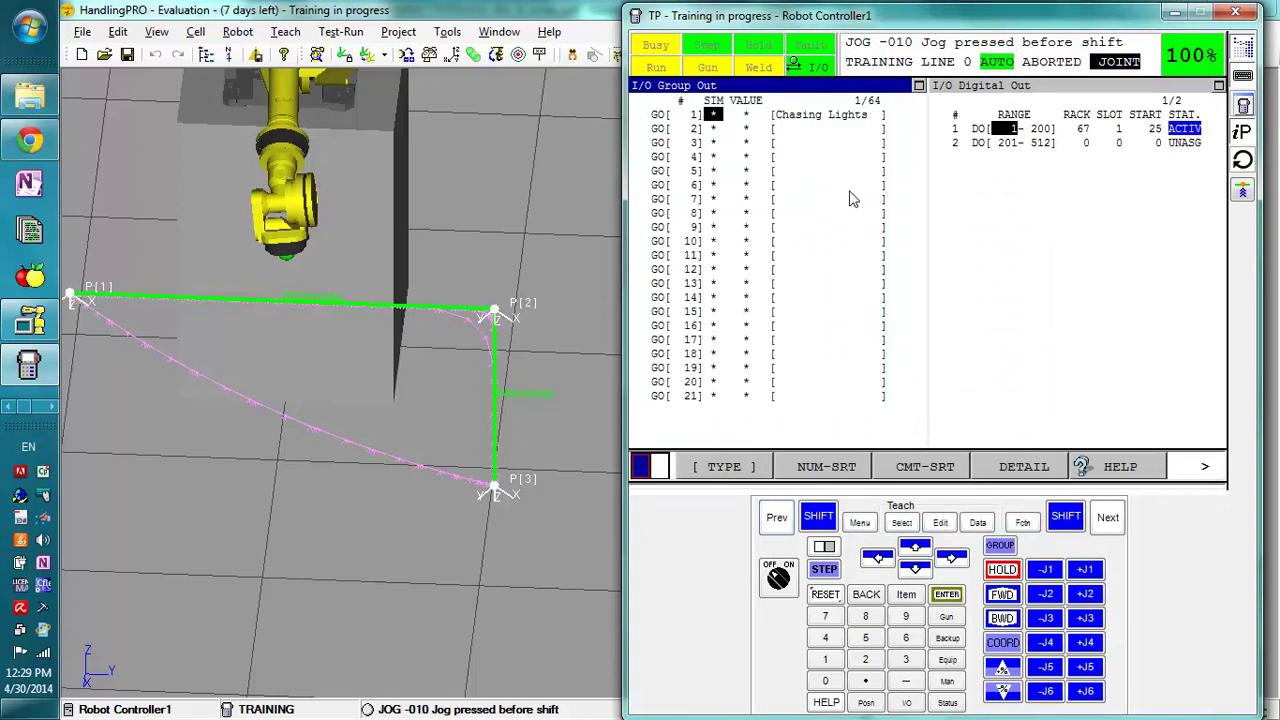
Configure GO[1] with rack 67, slot 1 and start point 25.
left_click(1202, 467)
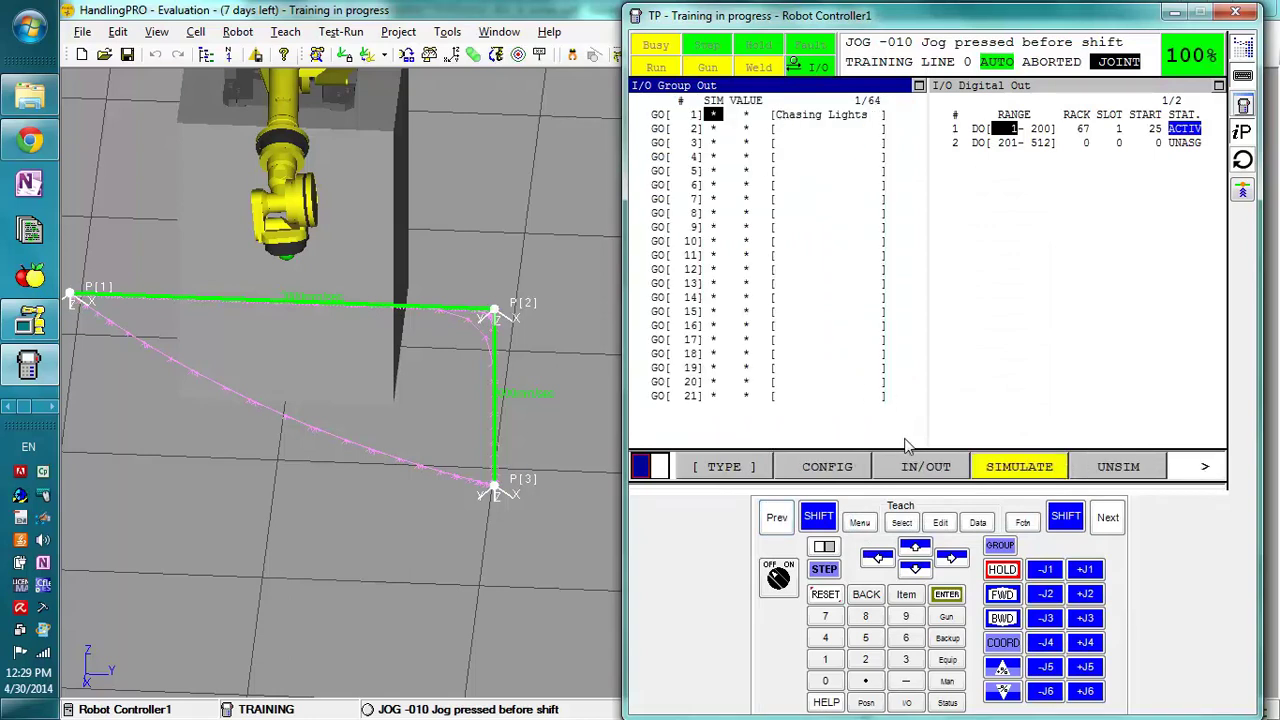
left_click(840, 478)
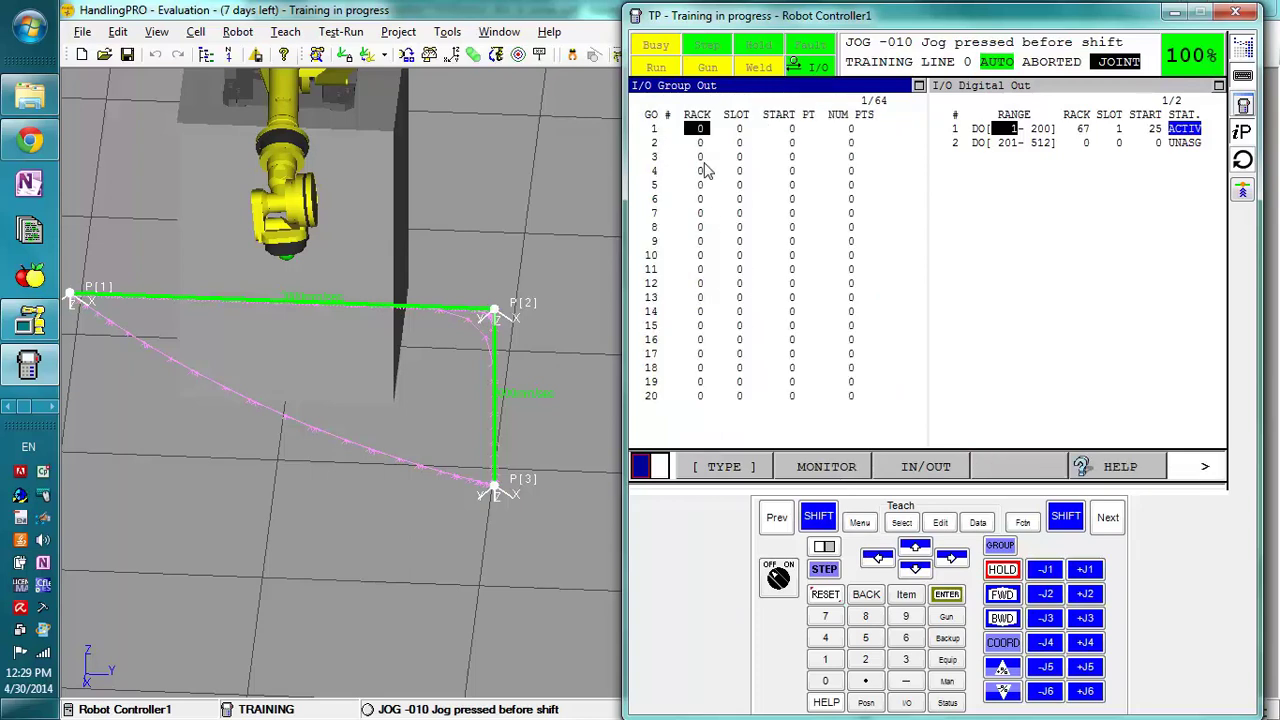
type("67")
key("Return")
key("Right")
type("1")
key("Return")
key("Right")
type("2")
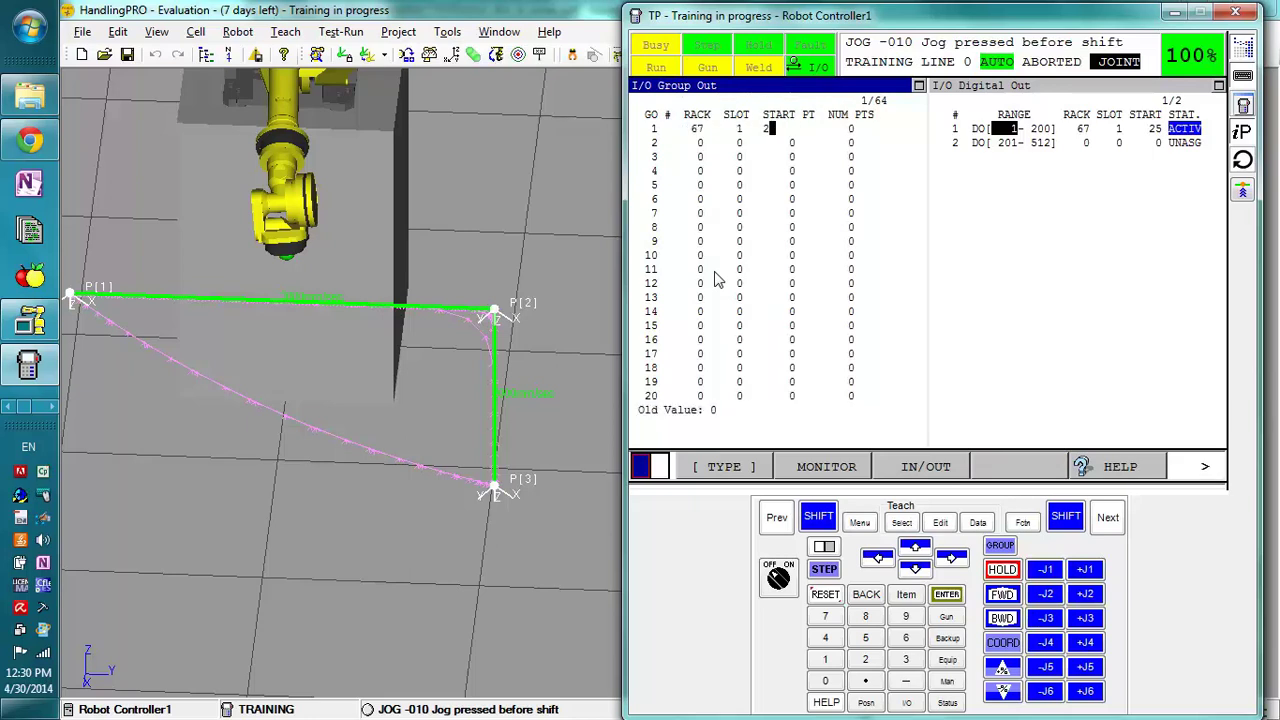
type("5")
key("Return")
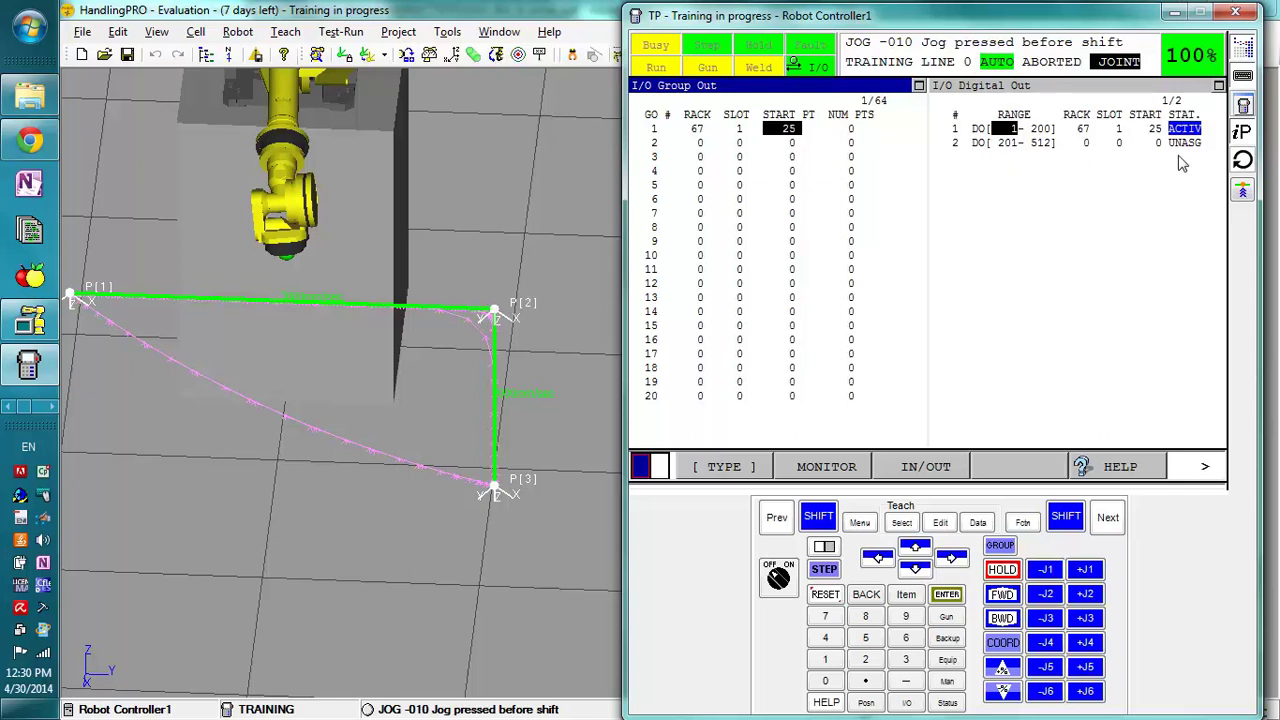
Give GO[1] 4 points.
left_click(845, 131)
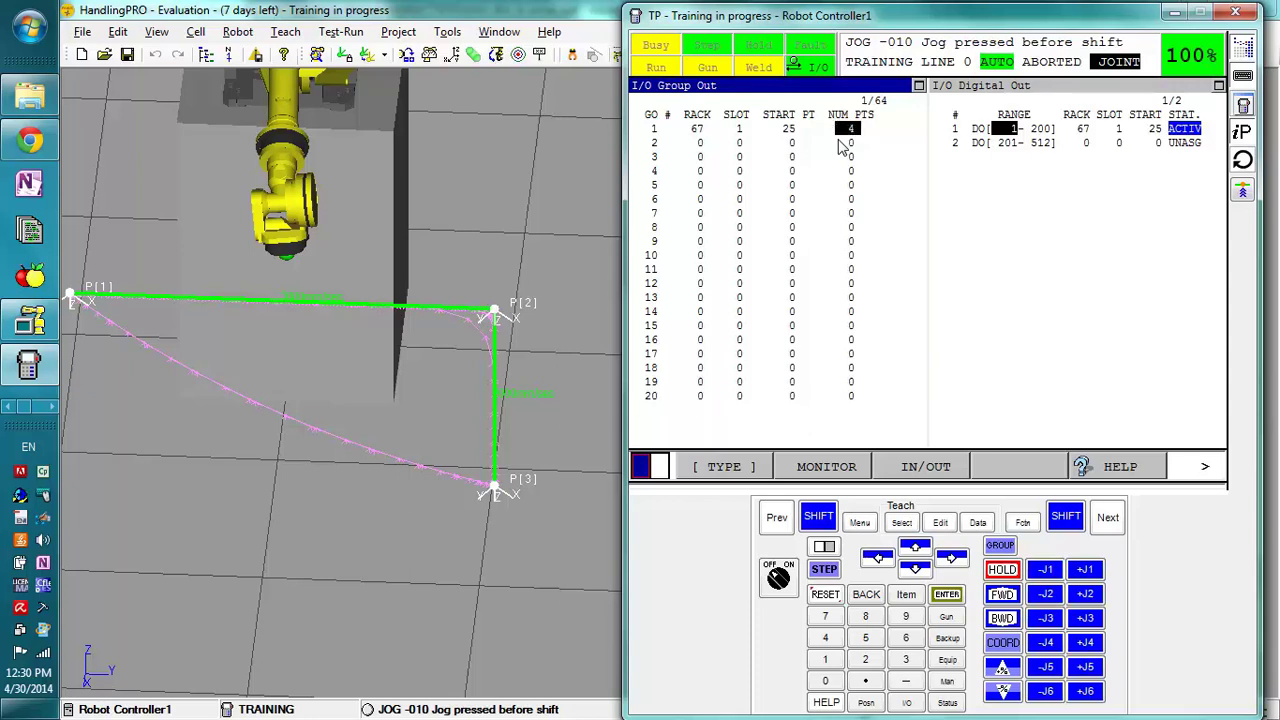
type("4")
left_click(822, 546)
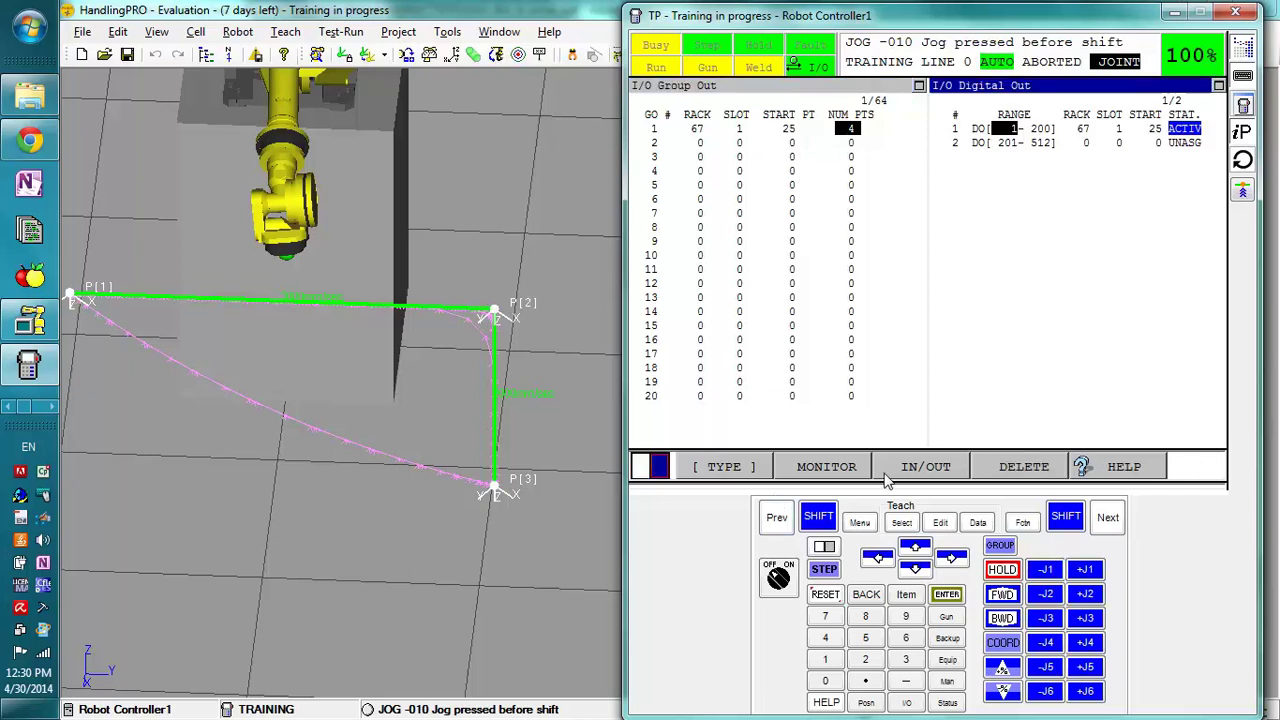
Show the digital output statuses and return Group Out to its GO status list.
left_click(845, 470)
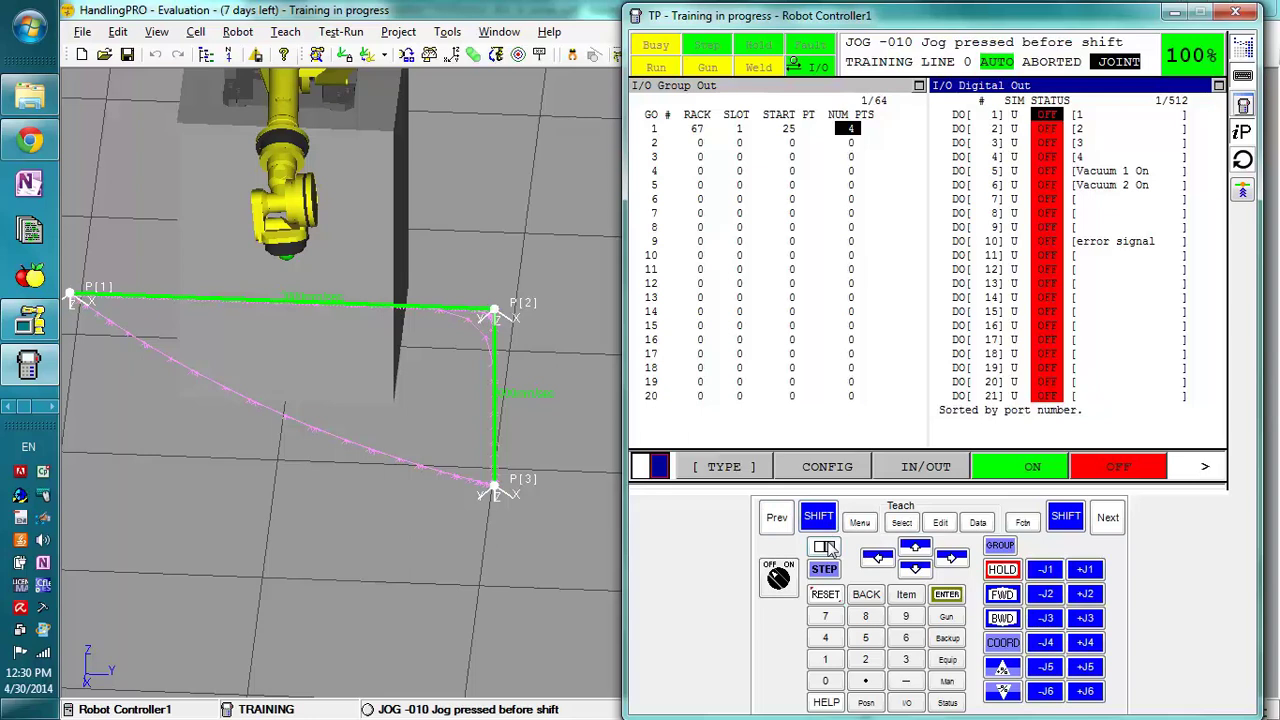
left_click(828, 546)
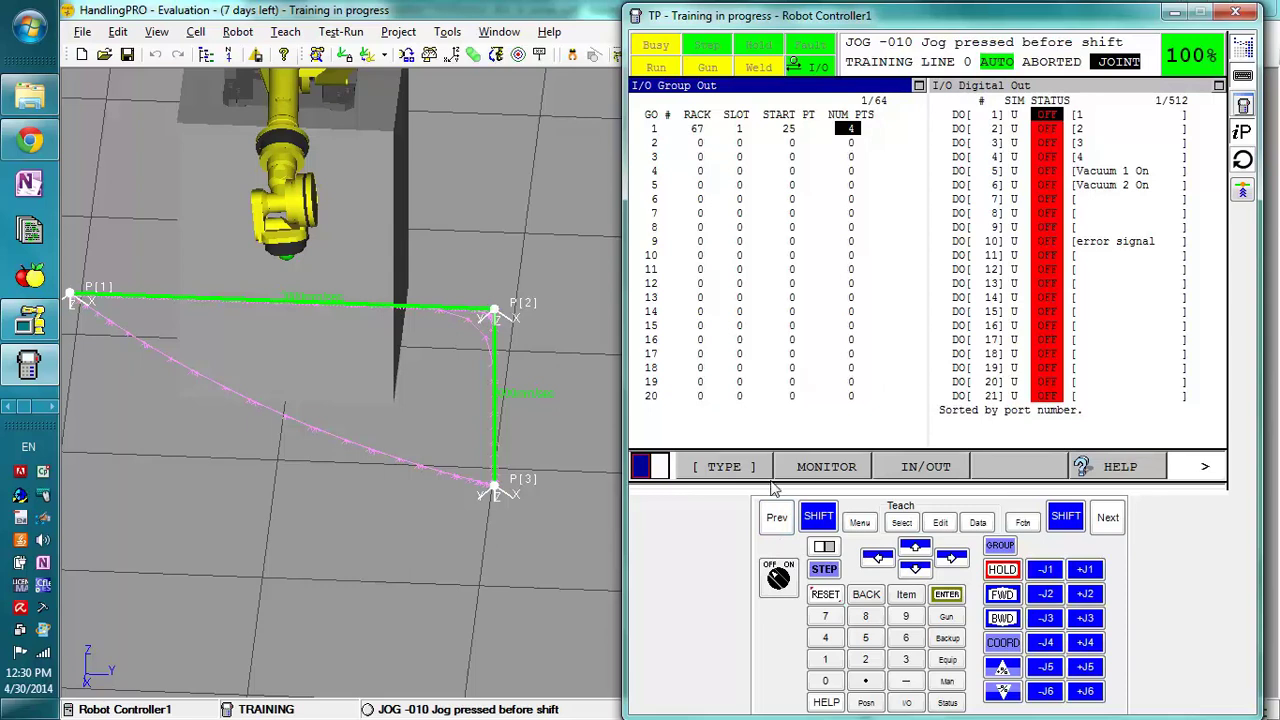
left_click(822, 466)
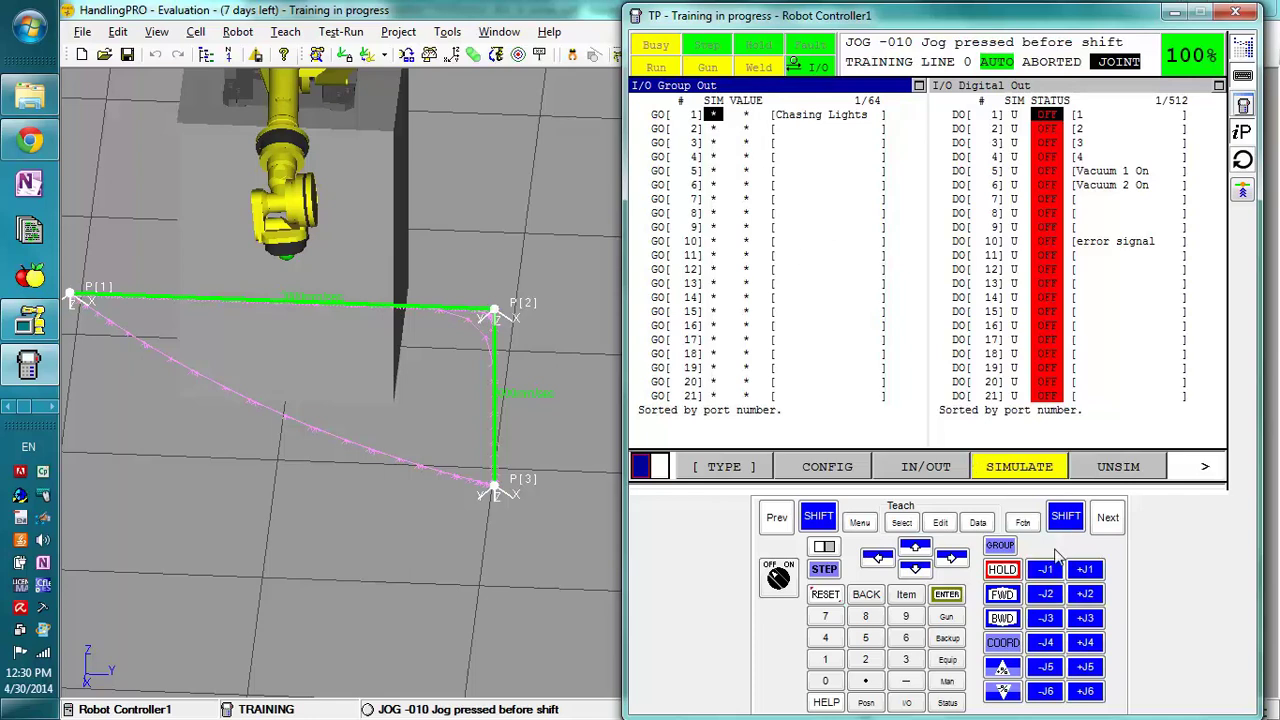
Cycle the controller power from FCTN page 2, answering YES.
left_click(1024, 523)
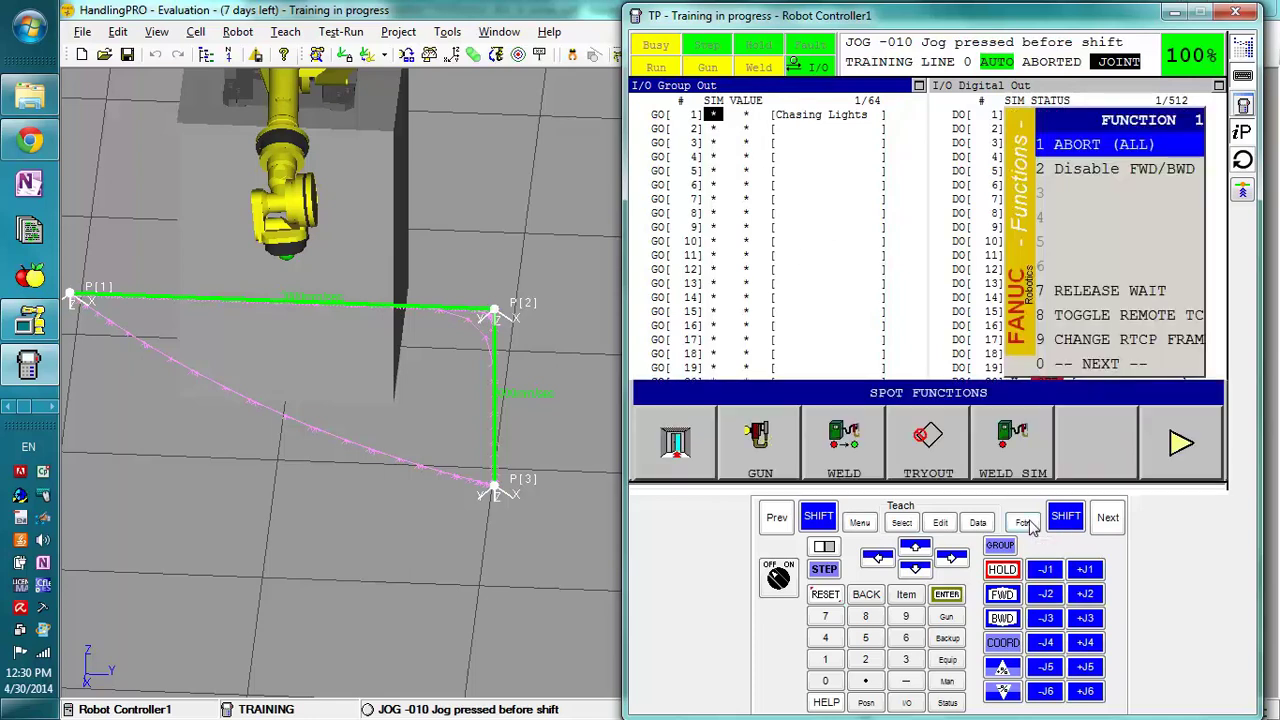
left_click(1026, 524)
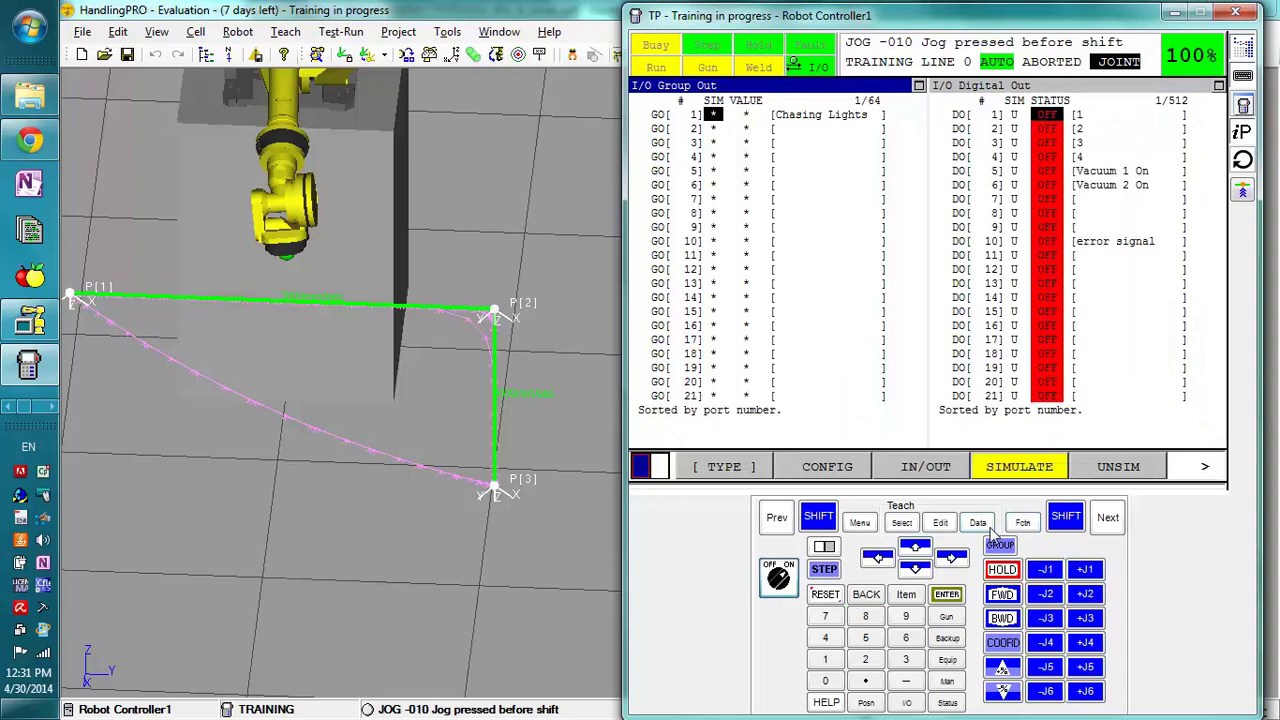
left_click(1024, 523)
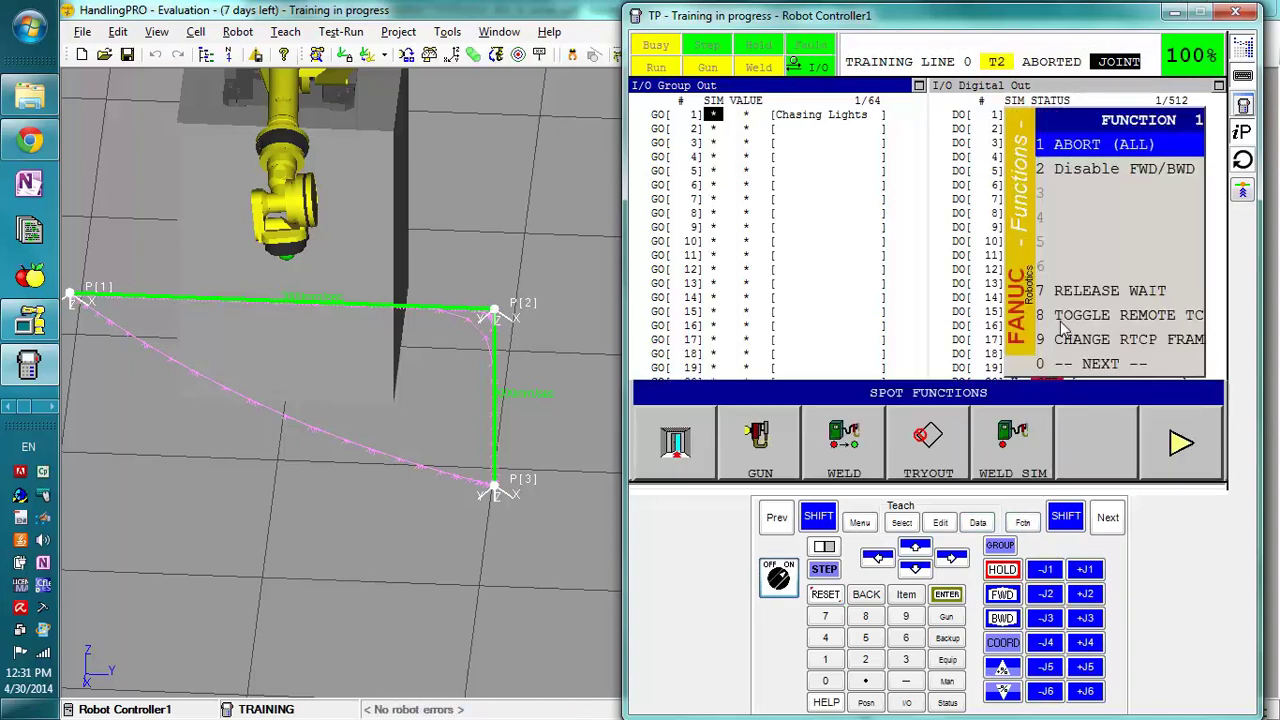
left_click(1088, 366)
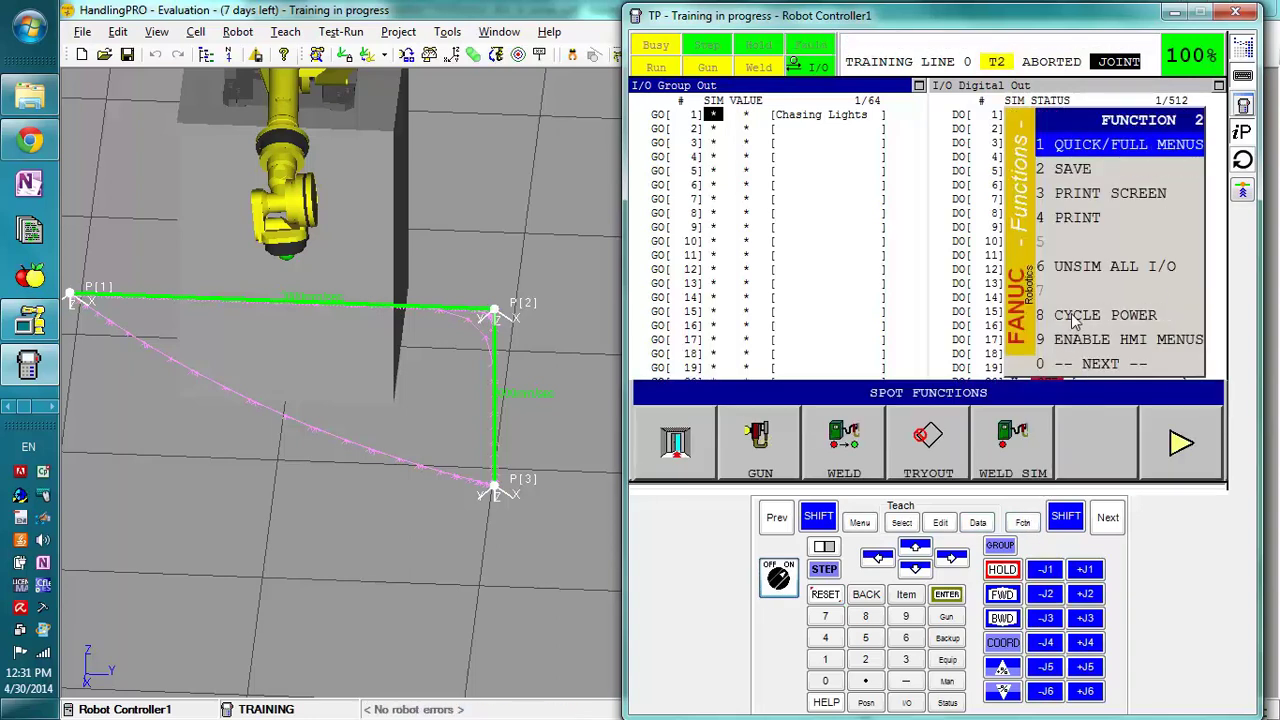
left_click(1073, 317)
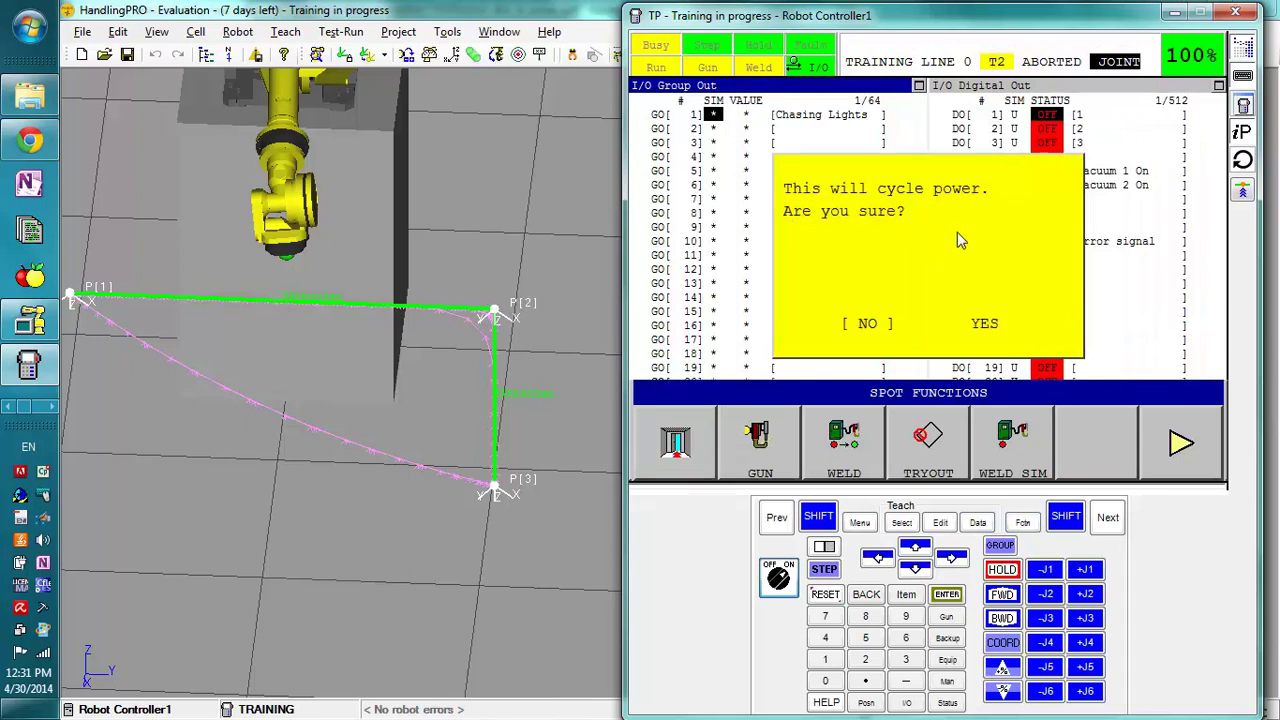
left_click(982, 295)
left_click(983, 297)
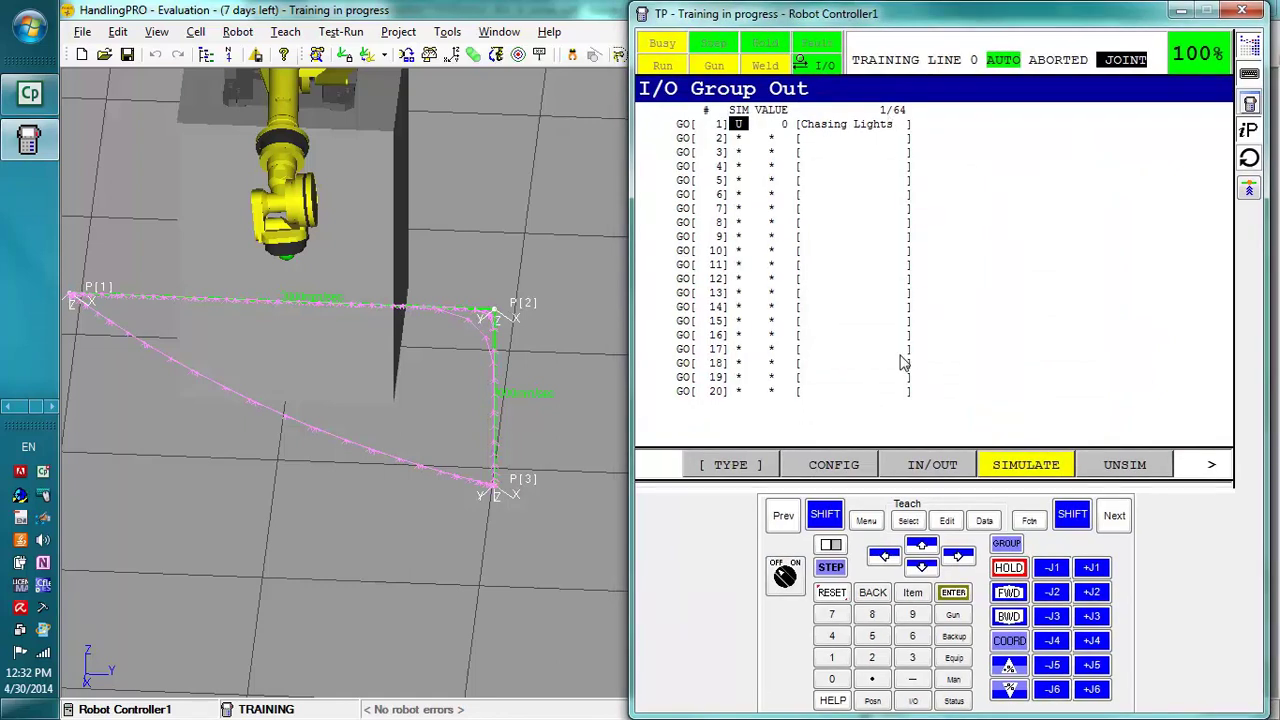
Show I/O Group Out beside Digital Out and enter 15 as GO[1] Chasing Lights' value.
left_click(828, 518)
left_click(832, 550)
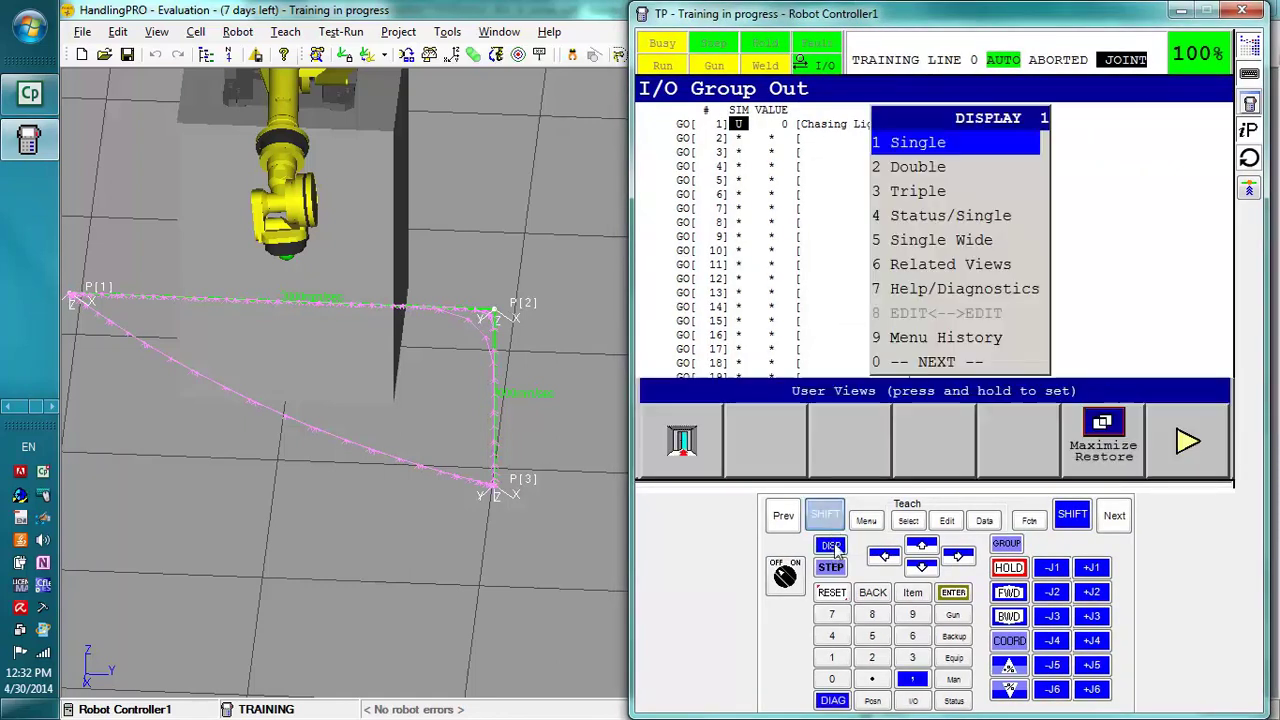
left_click(897, 168)
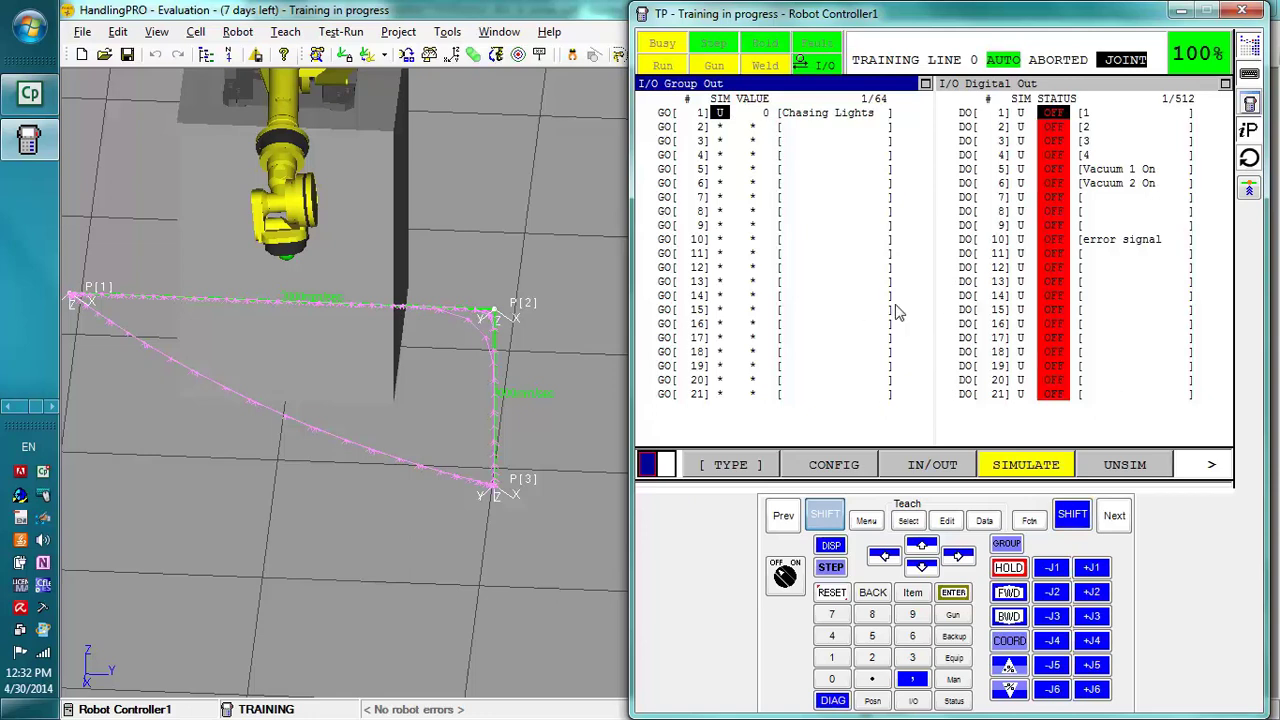
left_click(756, 114)
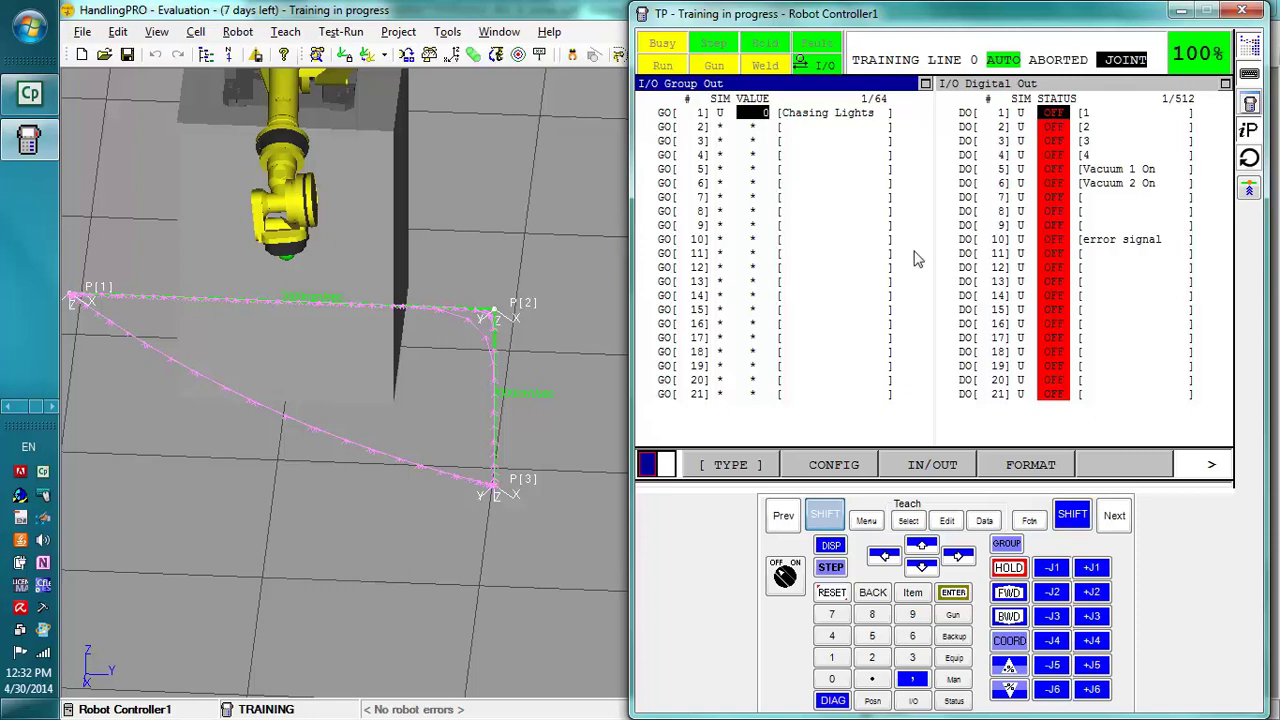
type("15")
Confirm GO[1] at 15, check DO[3] and DO[5], and switch the controller from AUTO to T2.
key("Return")
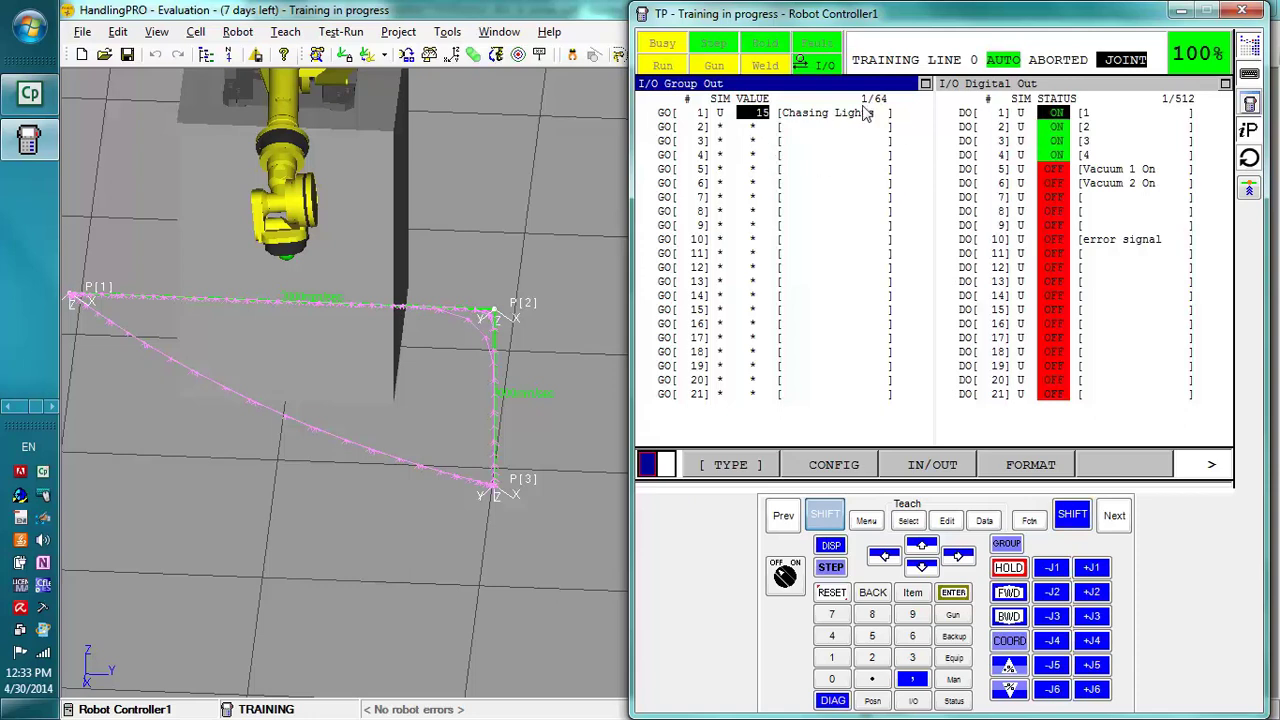
left_click(1050, 145)
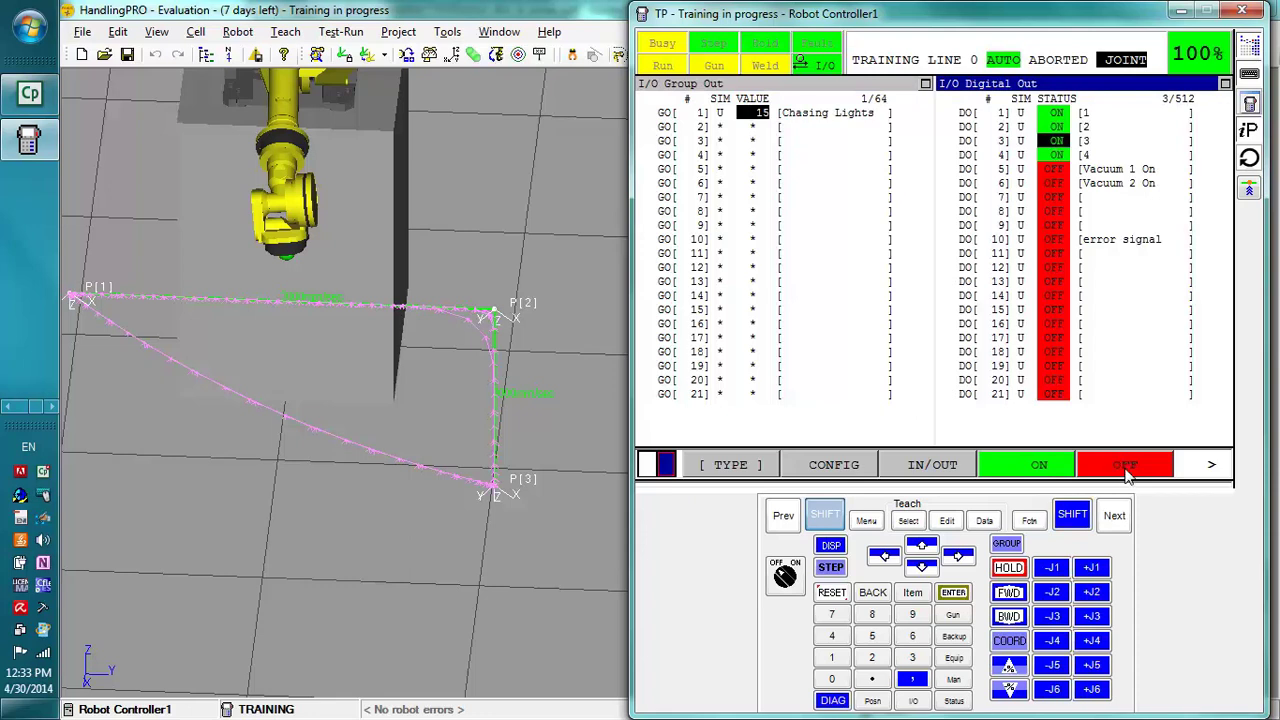
left_click(1030, 169)
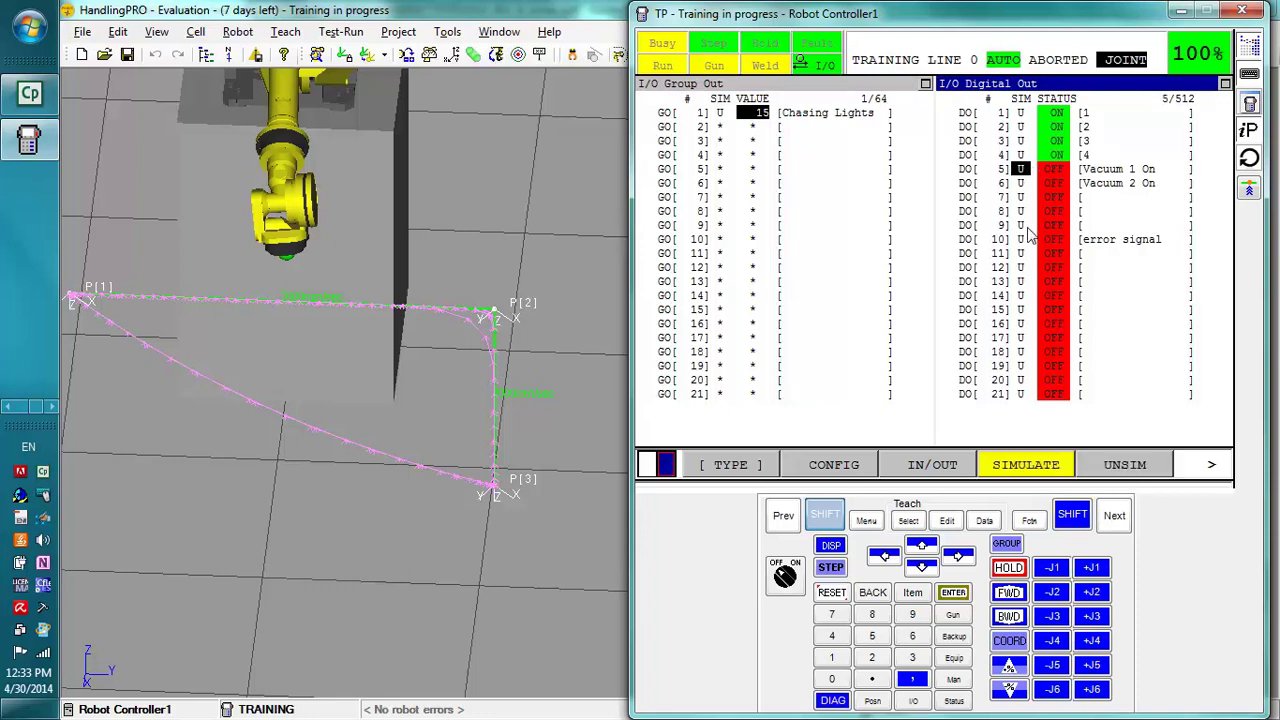
left_click(776, 568)
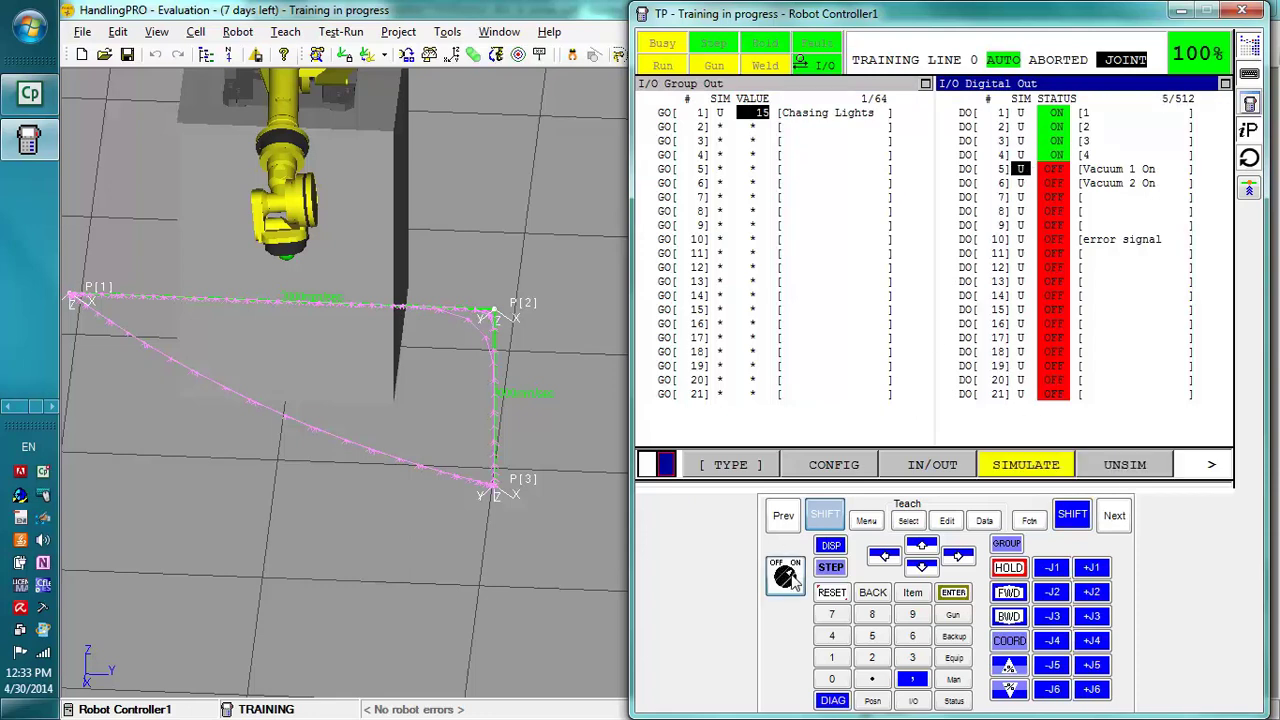
Switch DO[1]–DO[4] back OFF from their status column so GO[1] reads 0.
left_click(1058, 142)
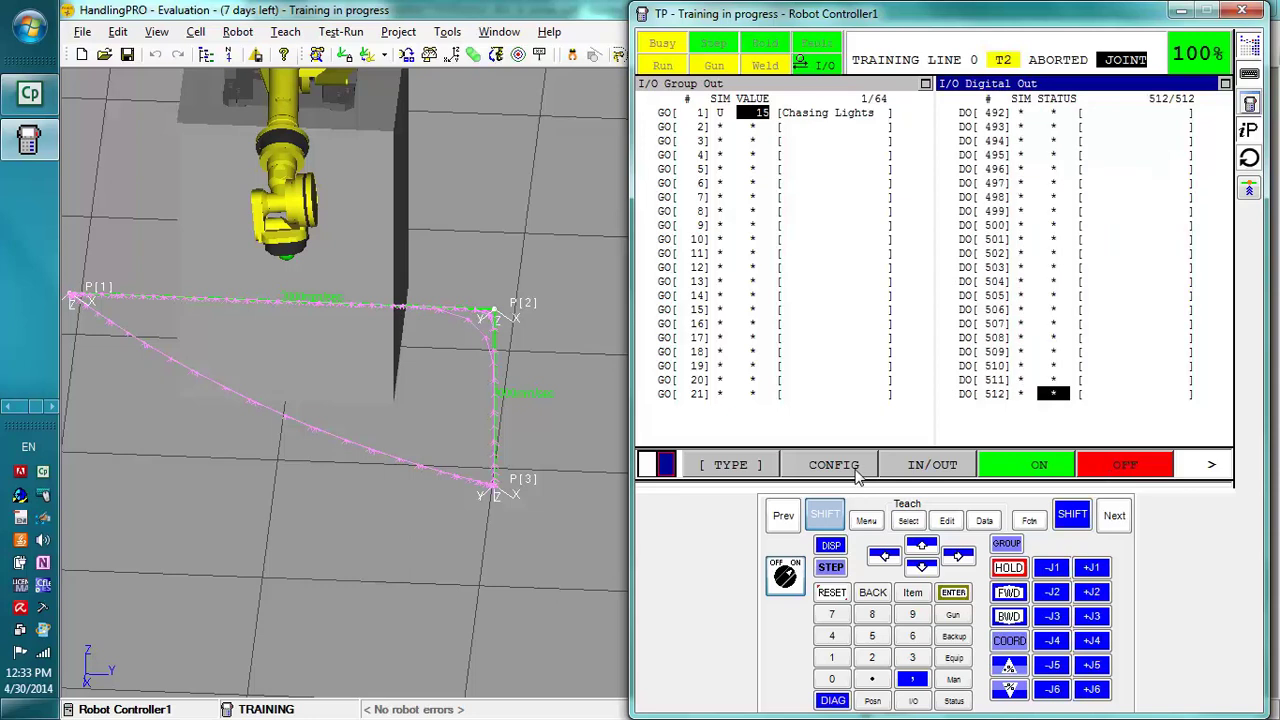
left_click(826, 516)
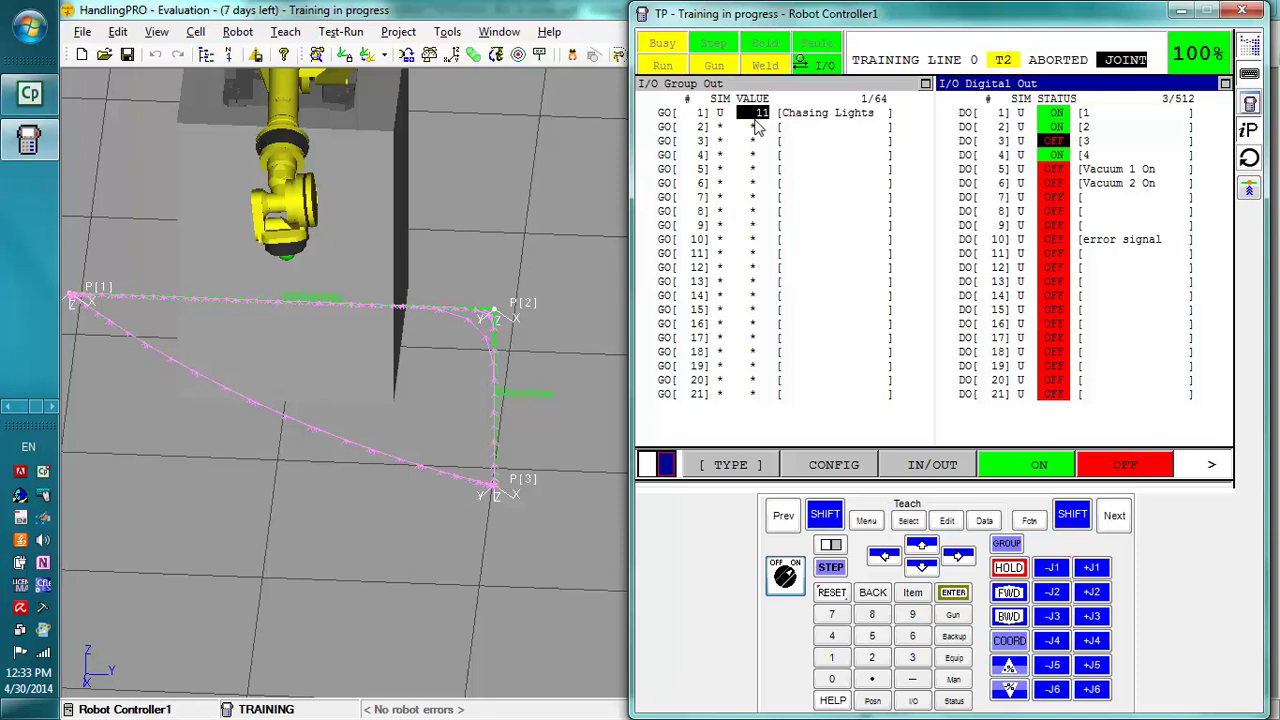
key("Down")
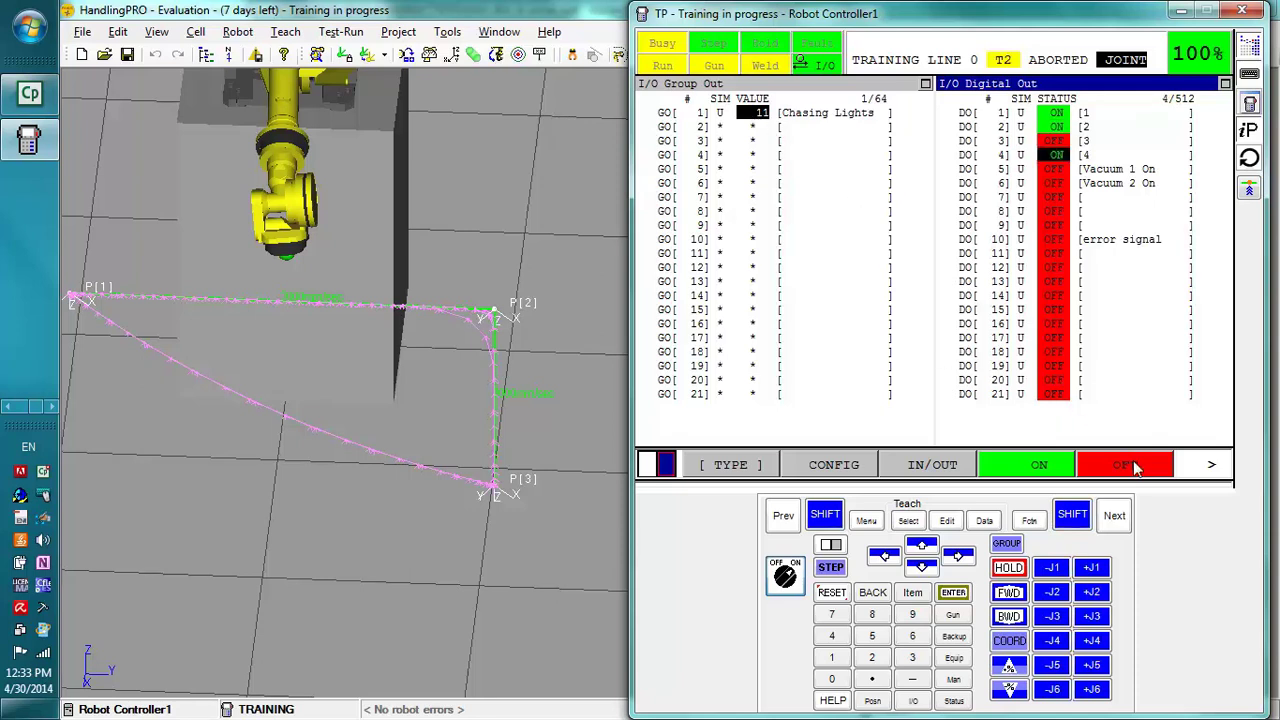
key("Up")
key("Up")
key("Up")
key("Up")
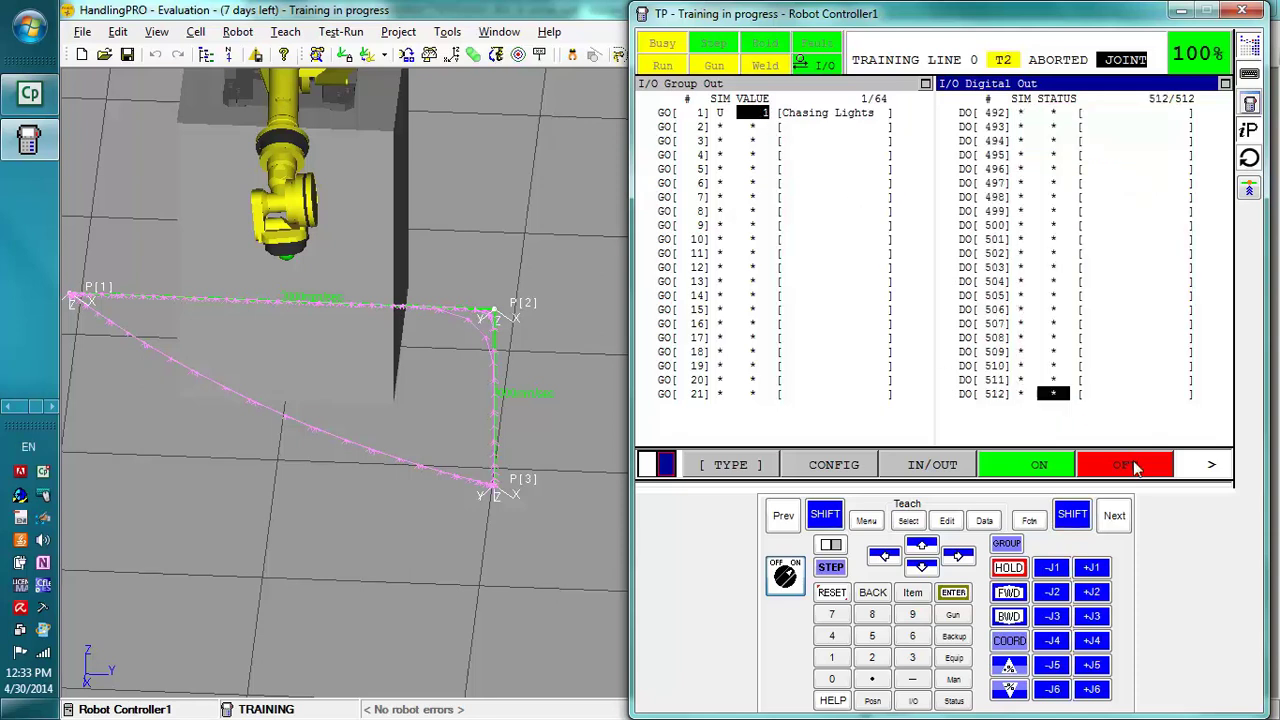
key("Down")
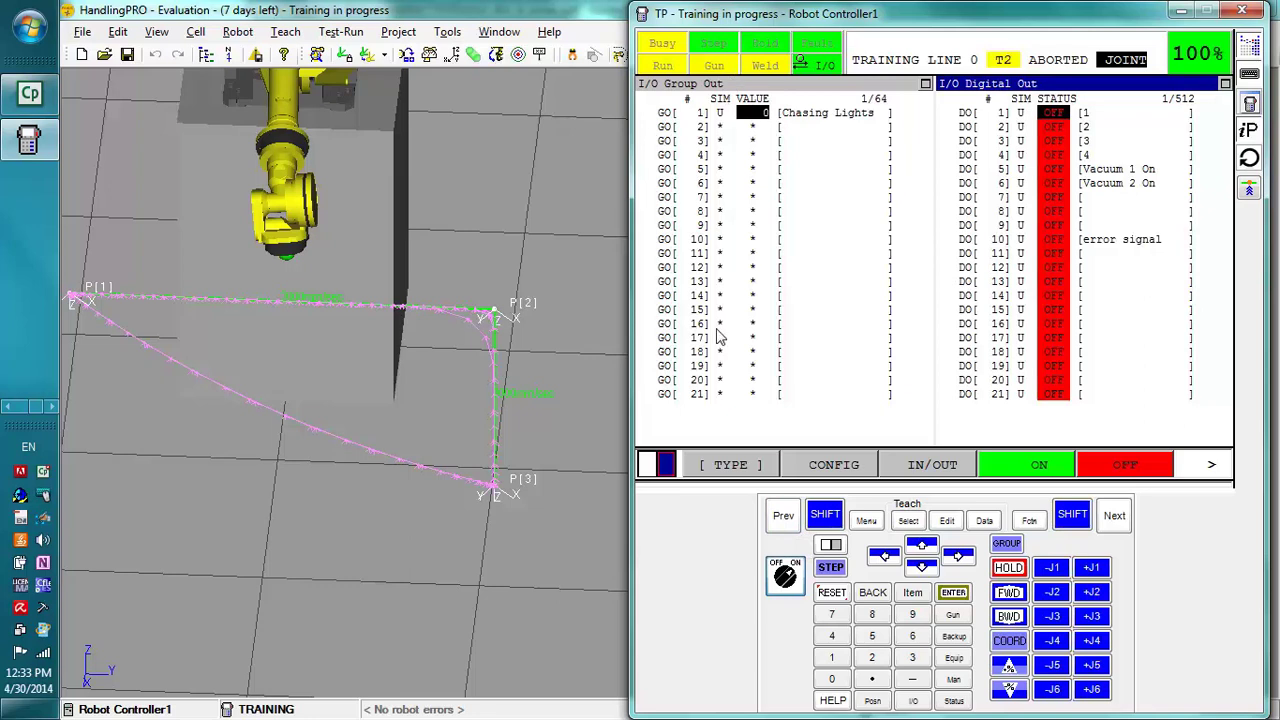
Open ALTPROG from the SELECT program list and view it in the teach pendant.
left_click(831, 545)
left_click(908, 520)
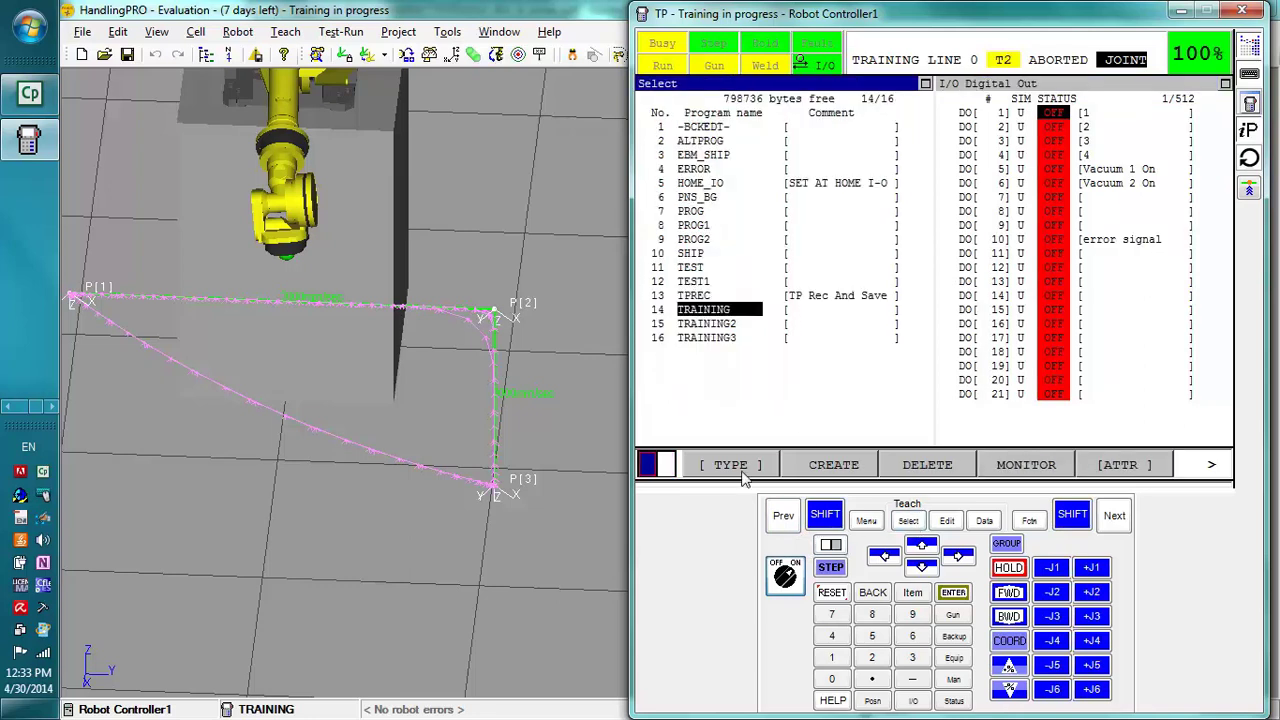
double_click(716, 142)
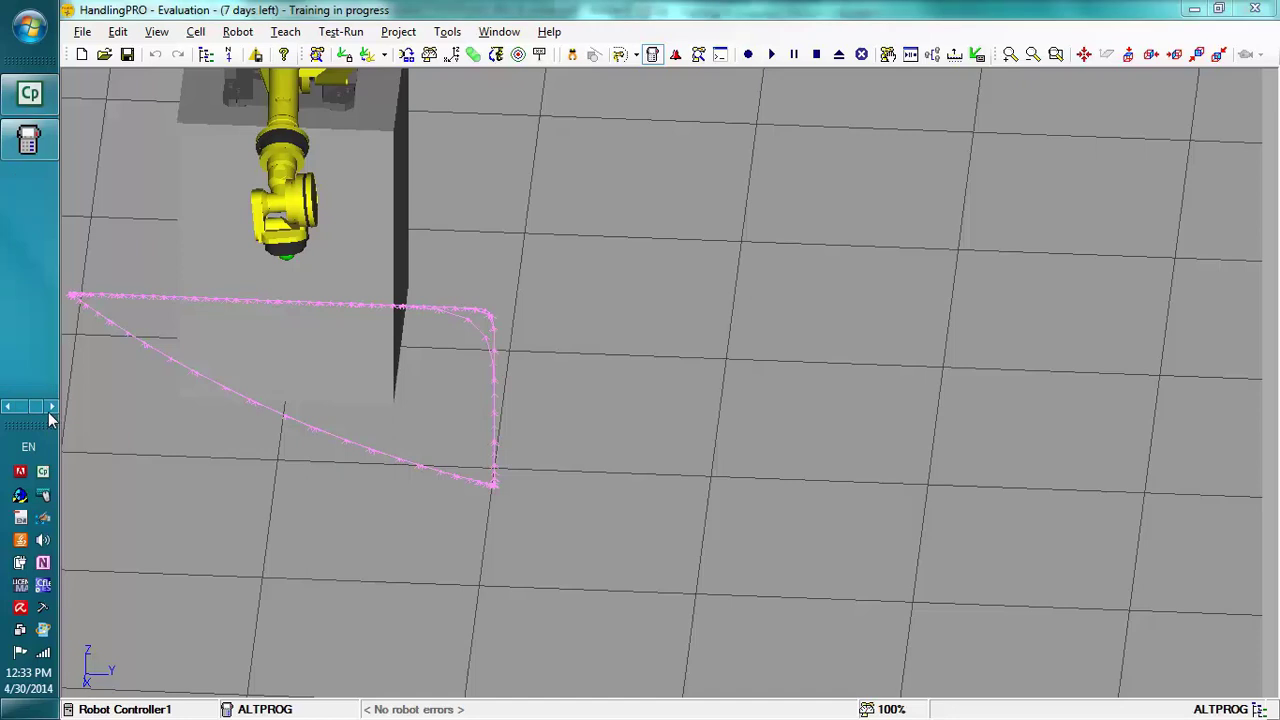
left_click(28, 141)
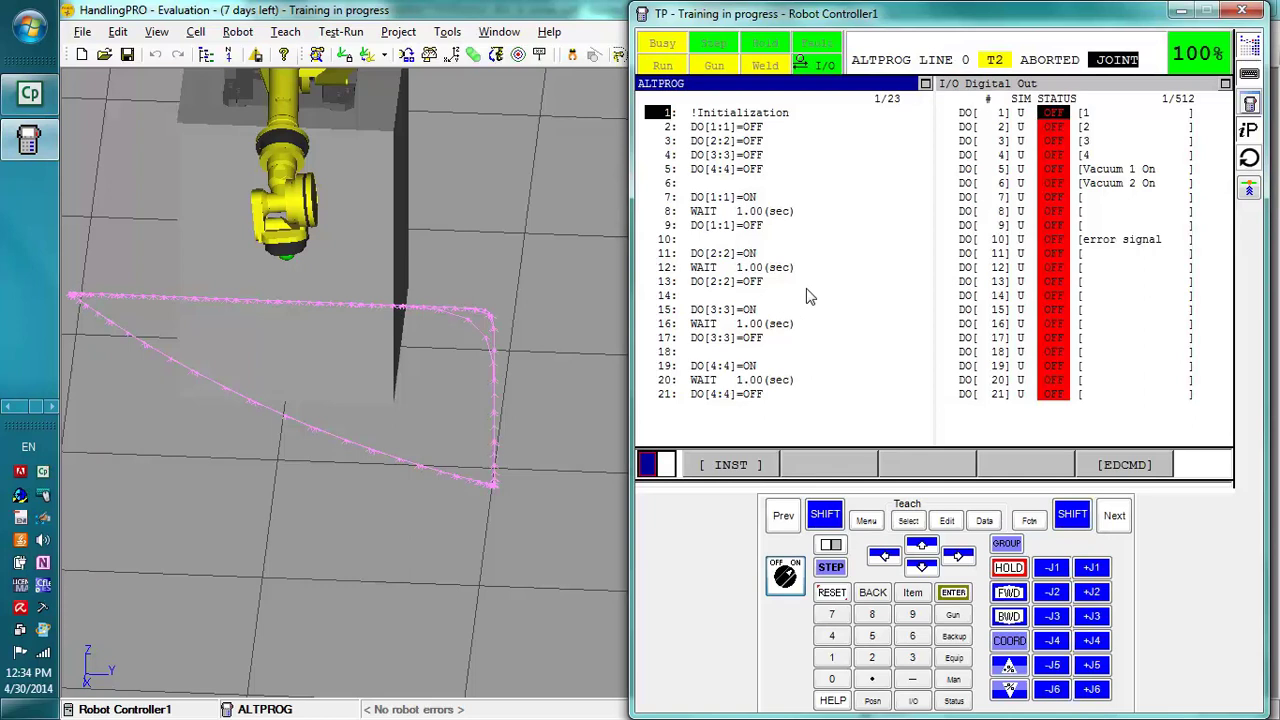
Delete ALTPROG's four DO OFF initialization lines, lines 2–5.
key("Down")
left_click(1130, 466)
key("Down")
key("Return")
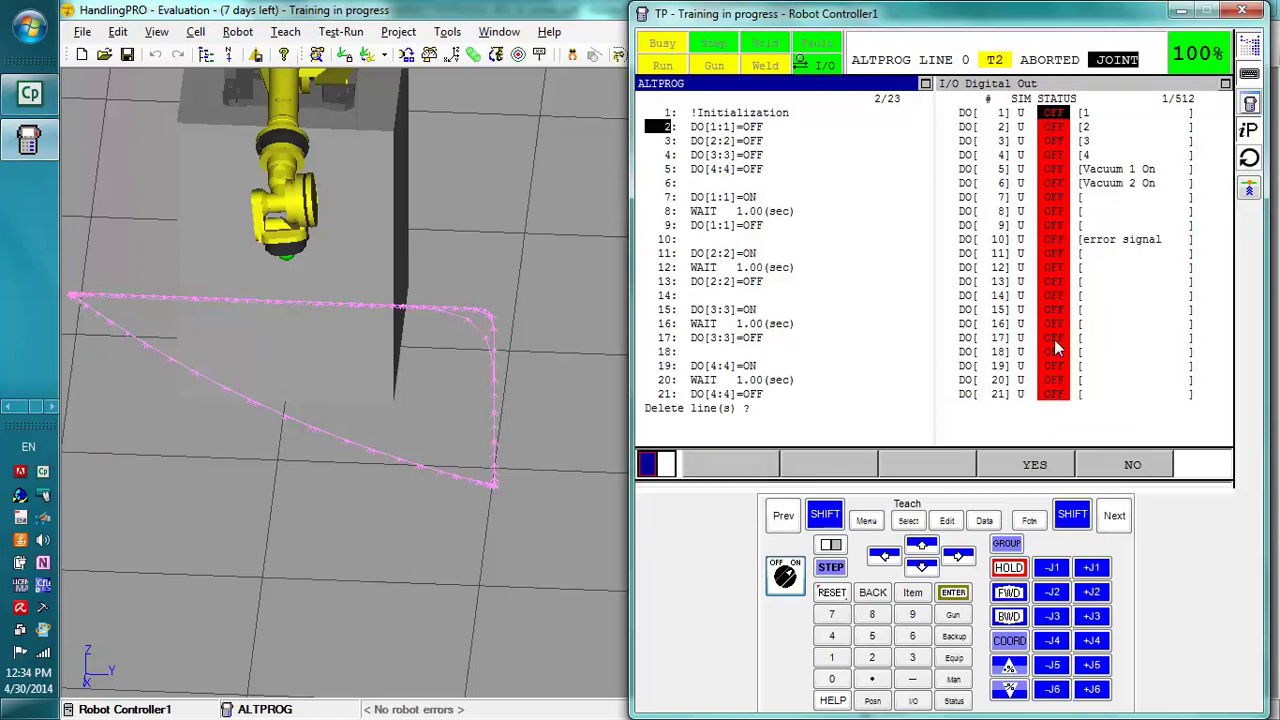
key("Down")
key("Down")
key("Down")
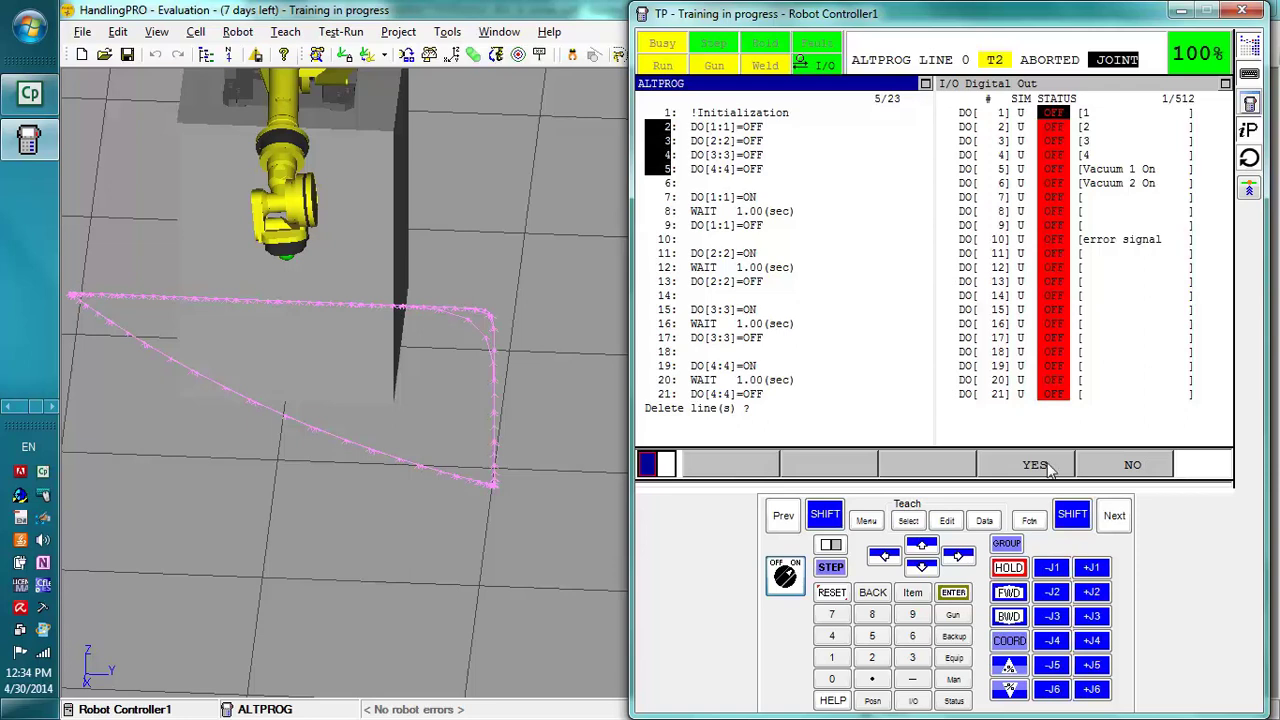
left_click(1038, 466)
Insert GO[1:Chasing Lights]=0 as line 2, followed by a new blank line.
left_click(745, 470)
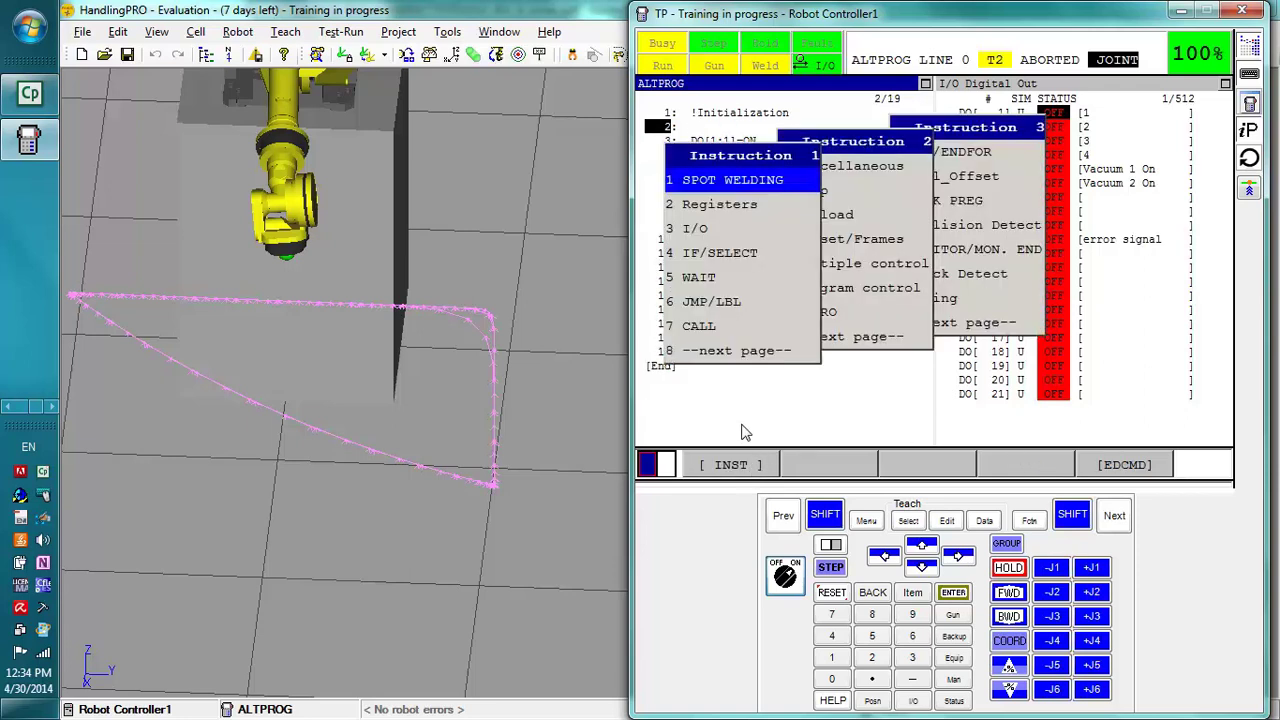
left_click(710, 230)
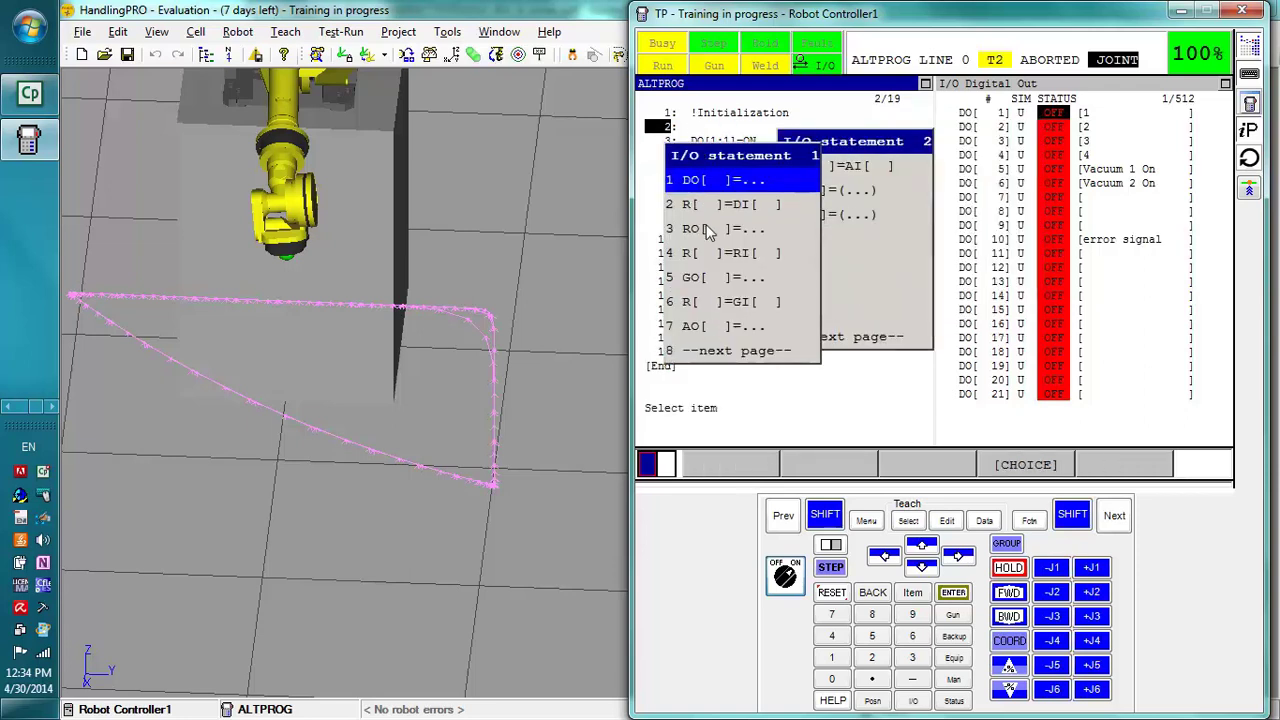
left_click(720, 278)
type("1")
key("Return")
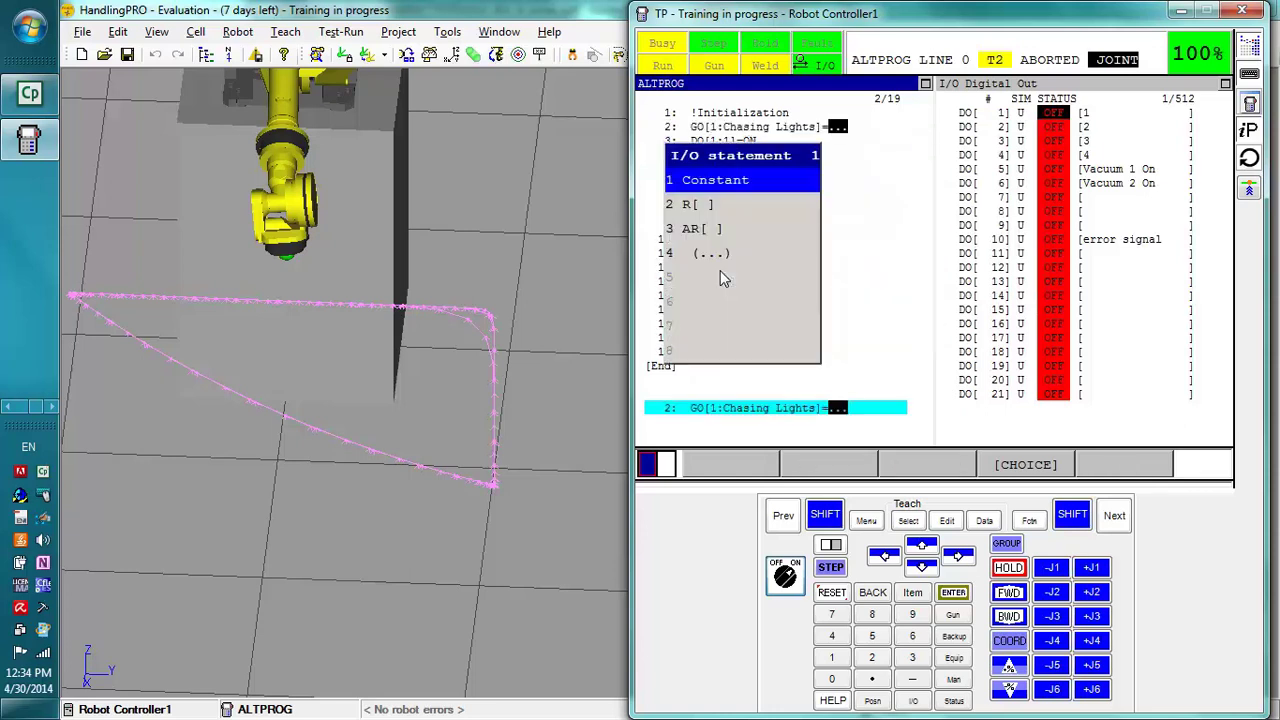
key("Return")
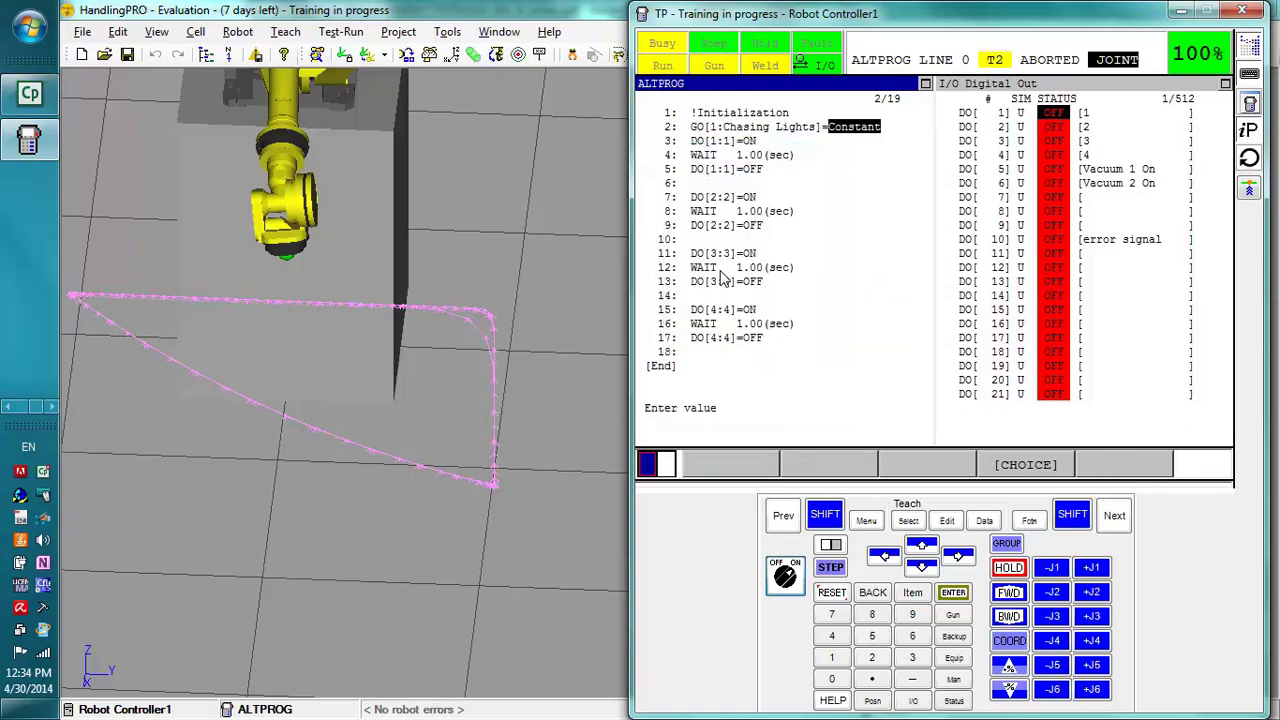
type("0")
key("Return")
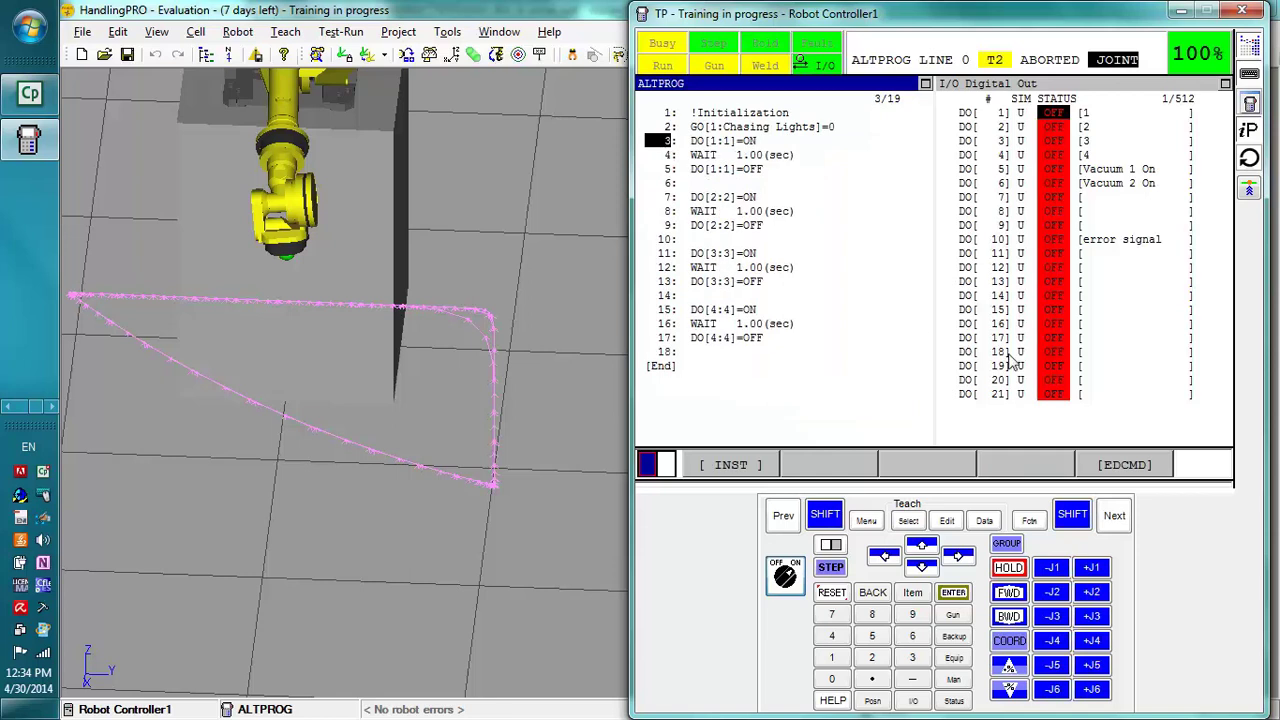
left_click(1122, 466)
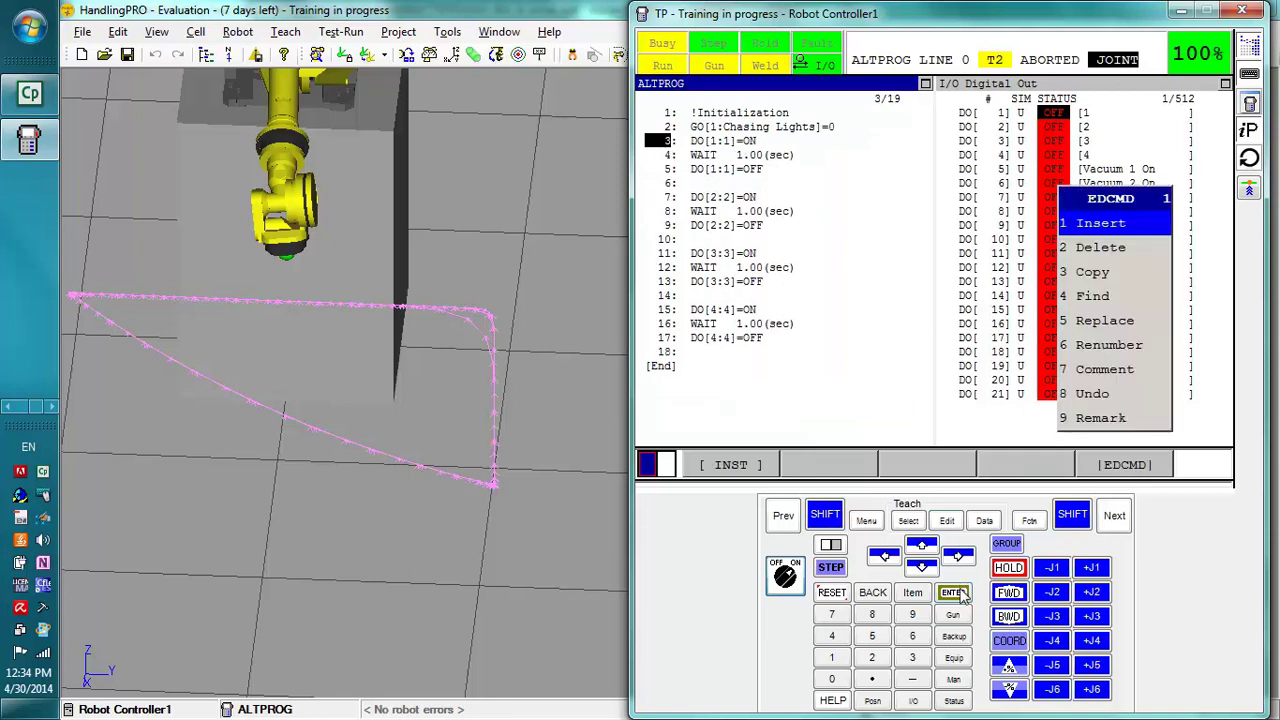
left_click(955, 593)
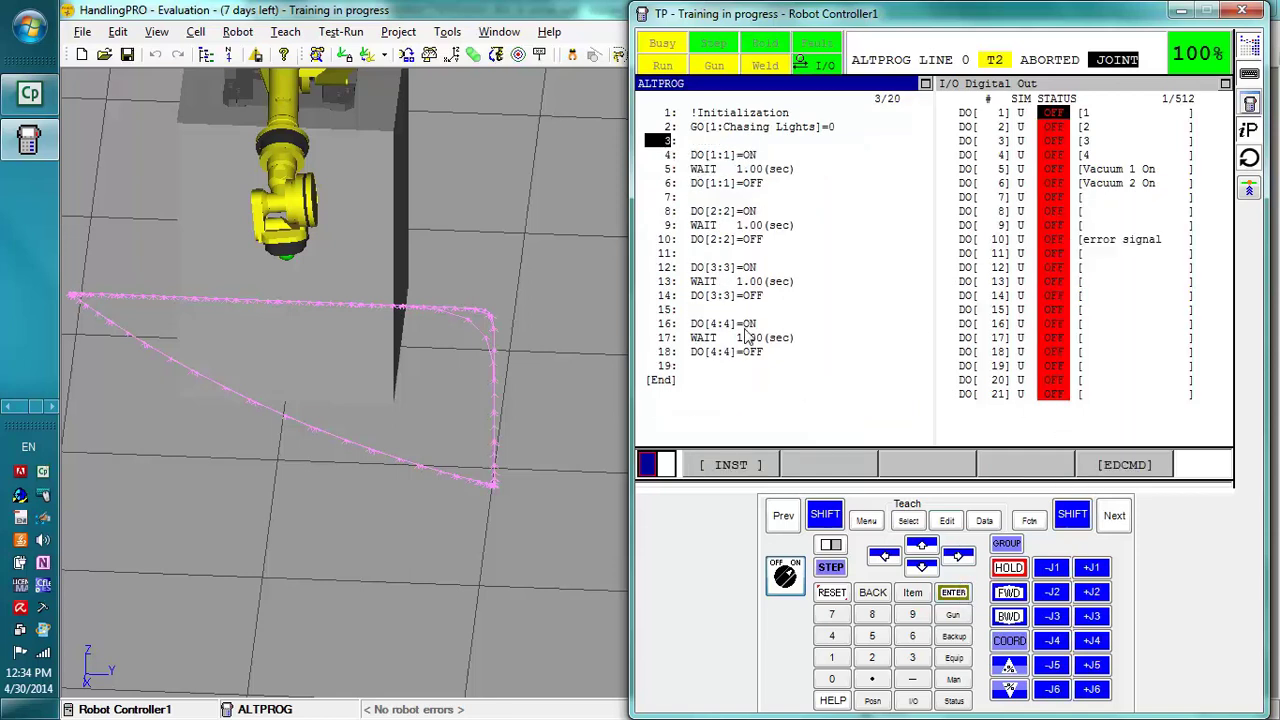
Replace line 4's DO[1:1]=ON with GO[1:Chasing Lights]=1.
key("Down")
left_click(730, 472)
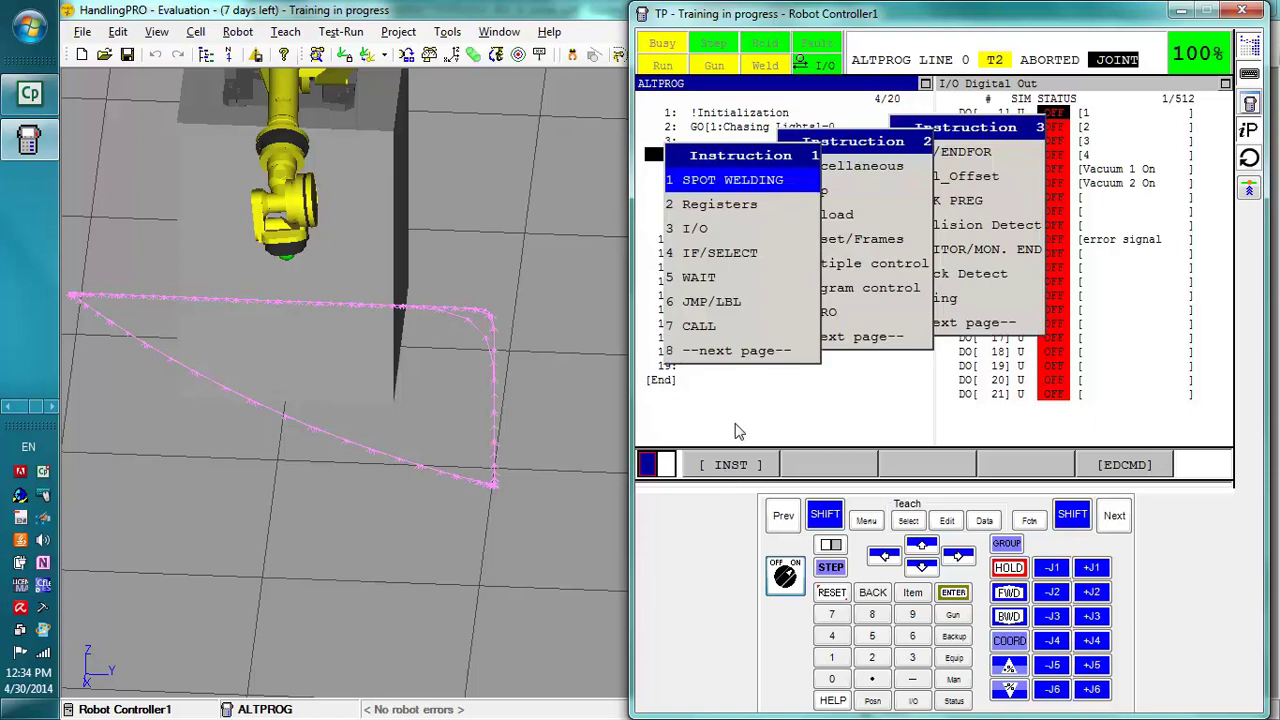
left_click(700, 231)
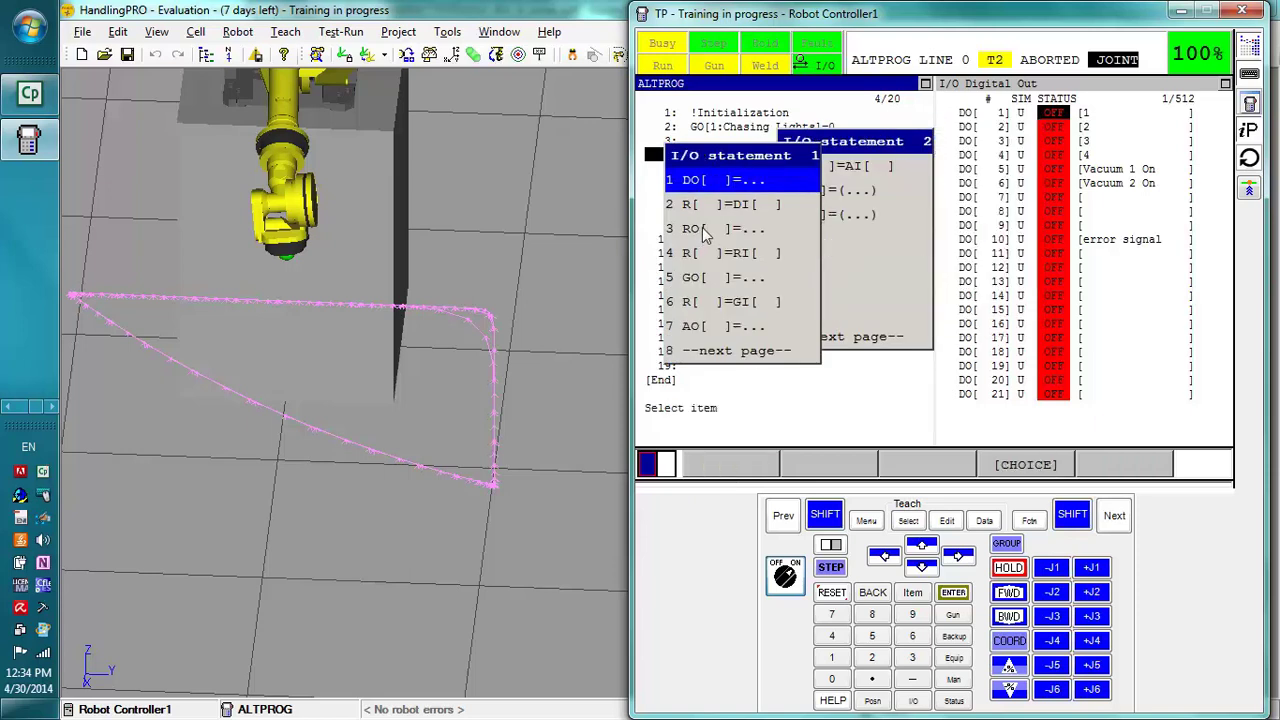
left_click(697, 280)
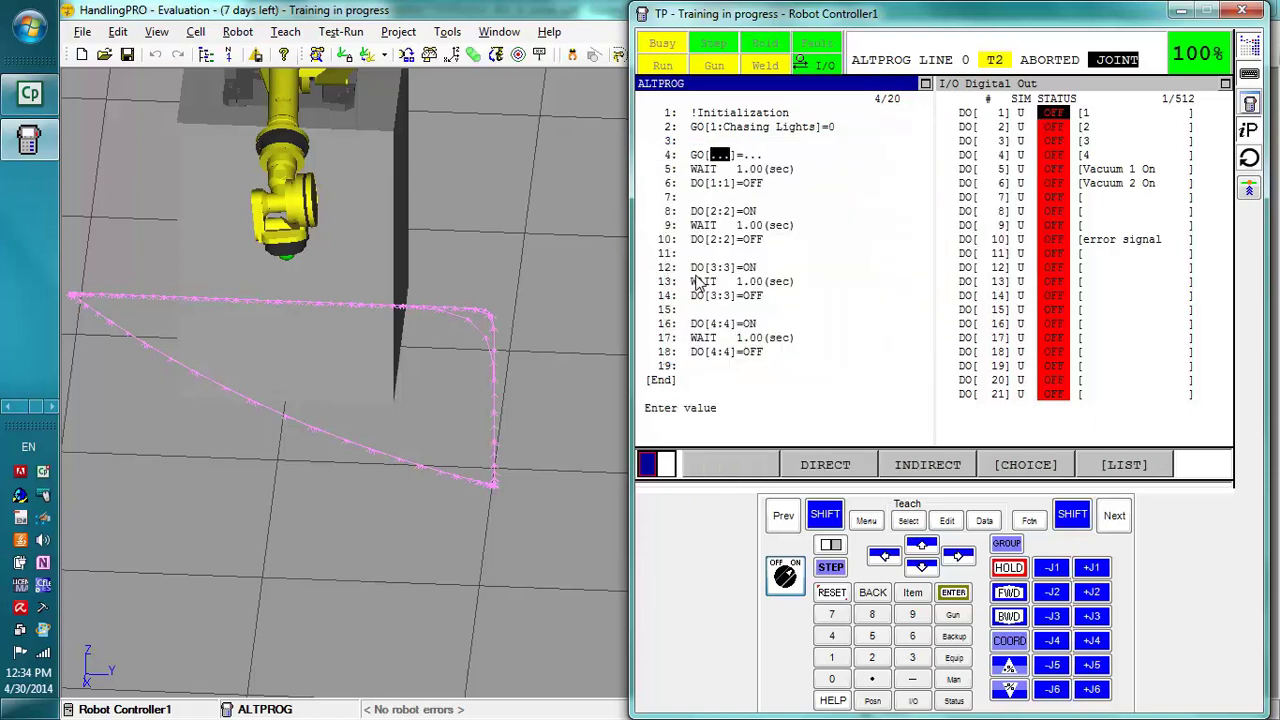
type("1")
key("Return")
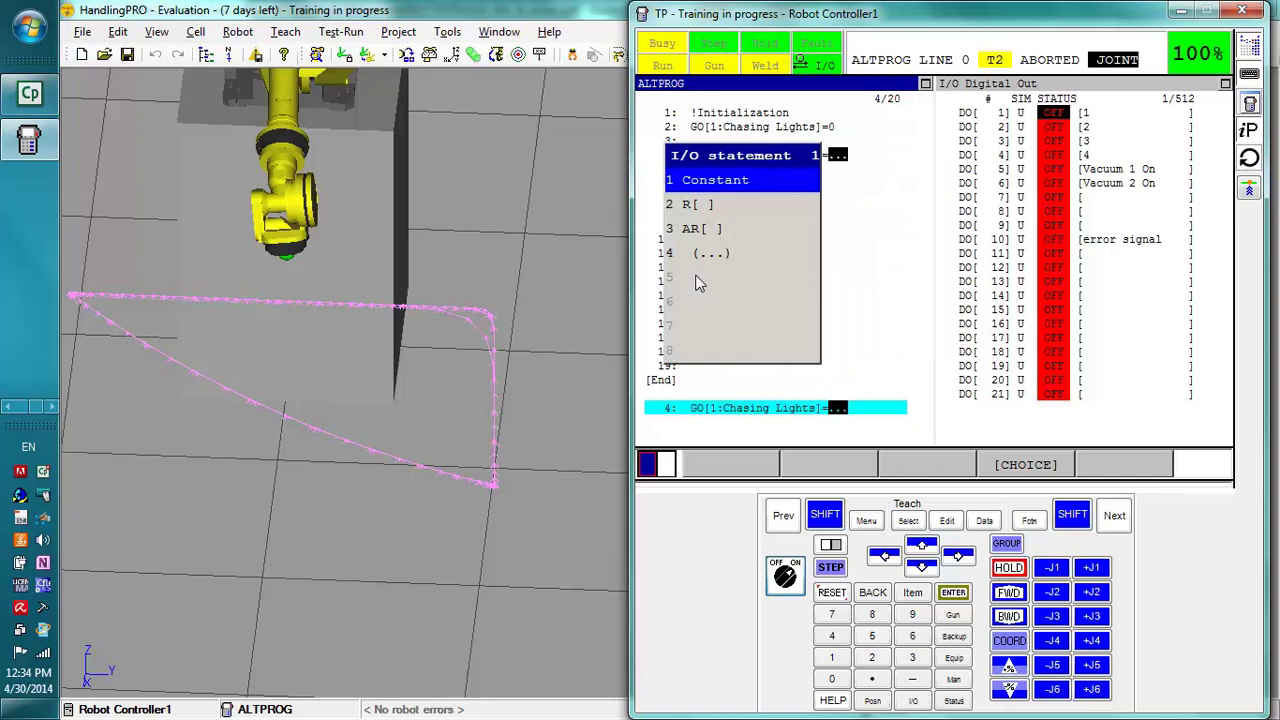
key("Return")
type("1")
key("Return")
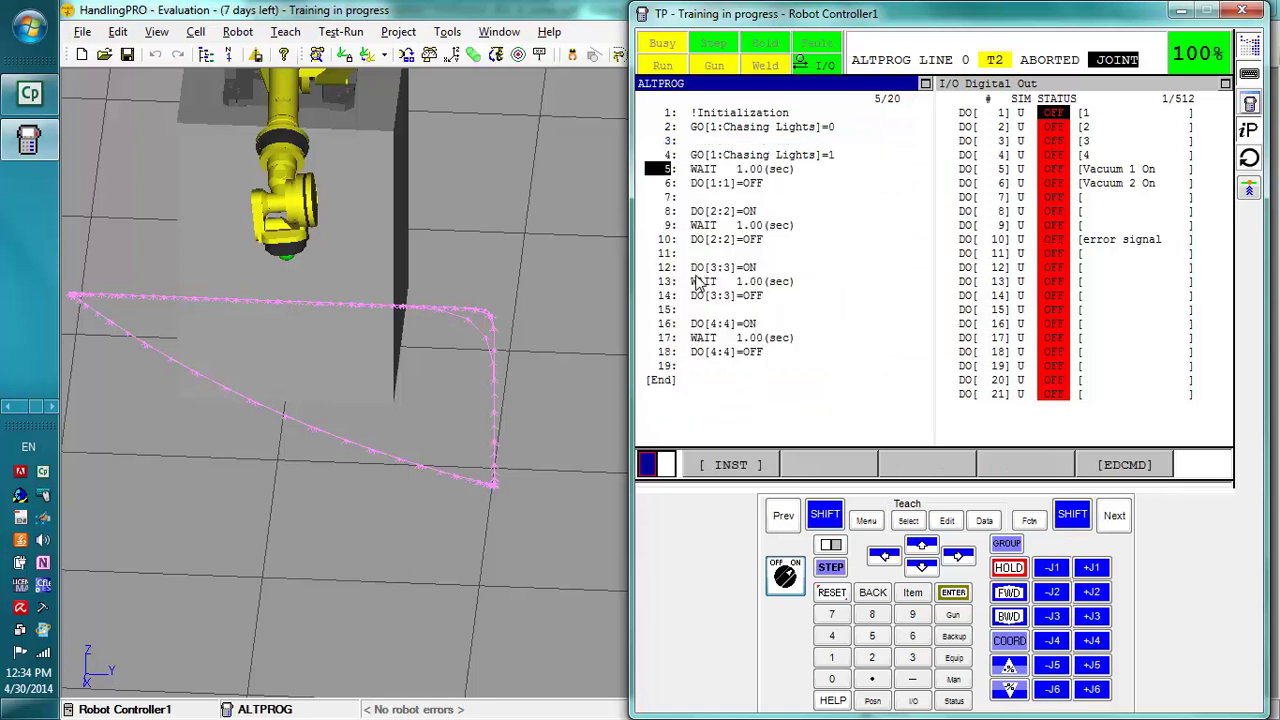
Mark the DO[1:1]=OFF line and the blank line after it for deletion.
key("Down")
left_click(1125, 466)
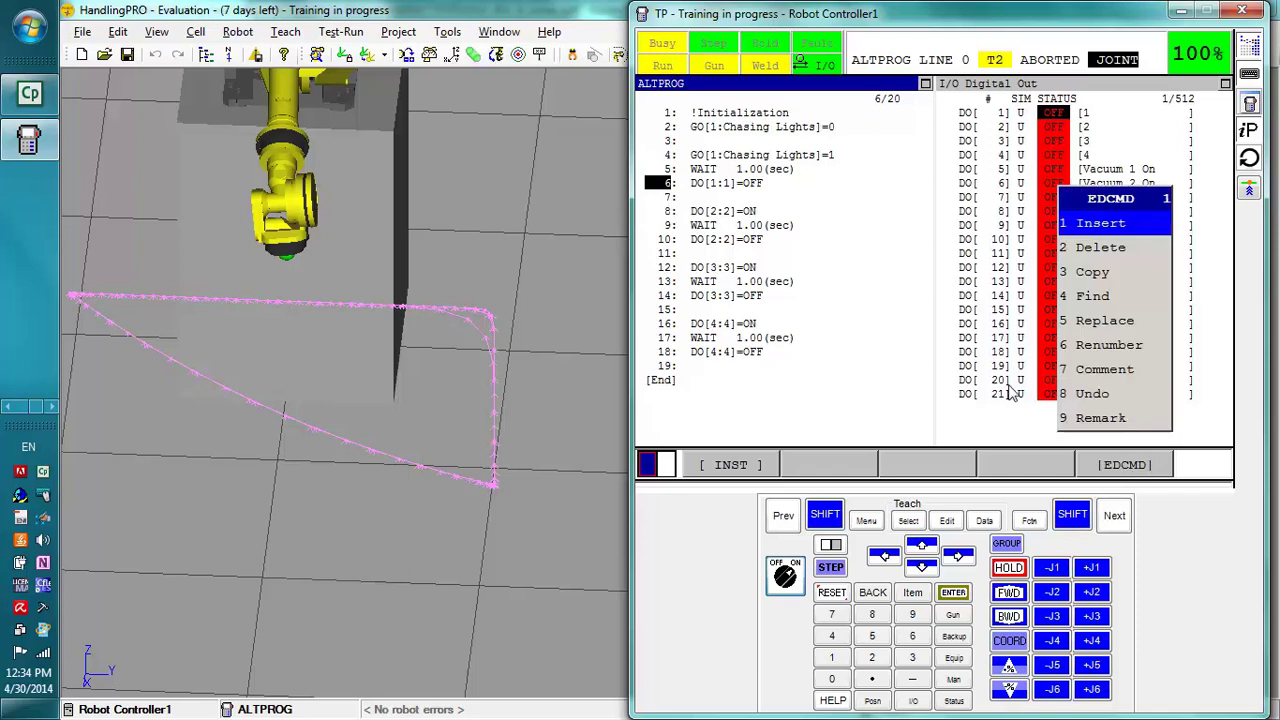
left_click(1090, 250)
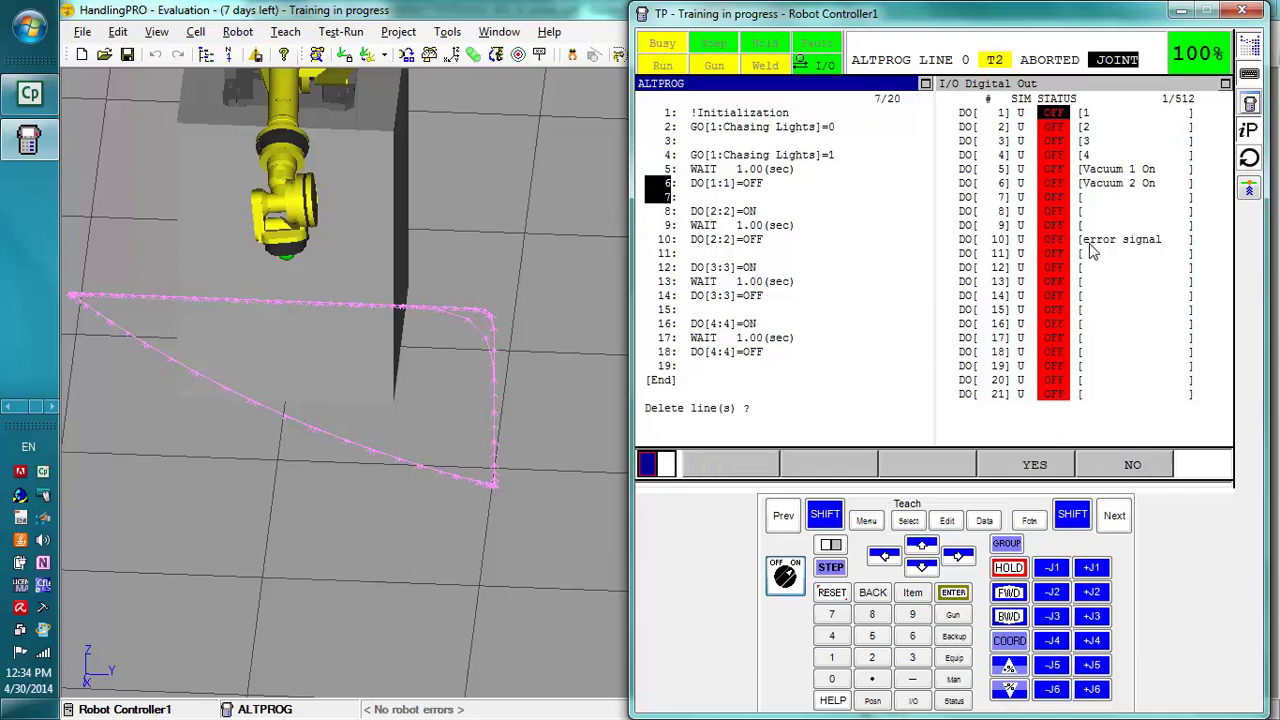
Delete the marked lines and make line 6 GO[1:Chasing Lights]=2.
left_click(1033, 458)
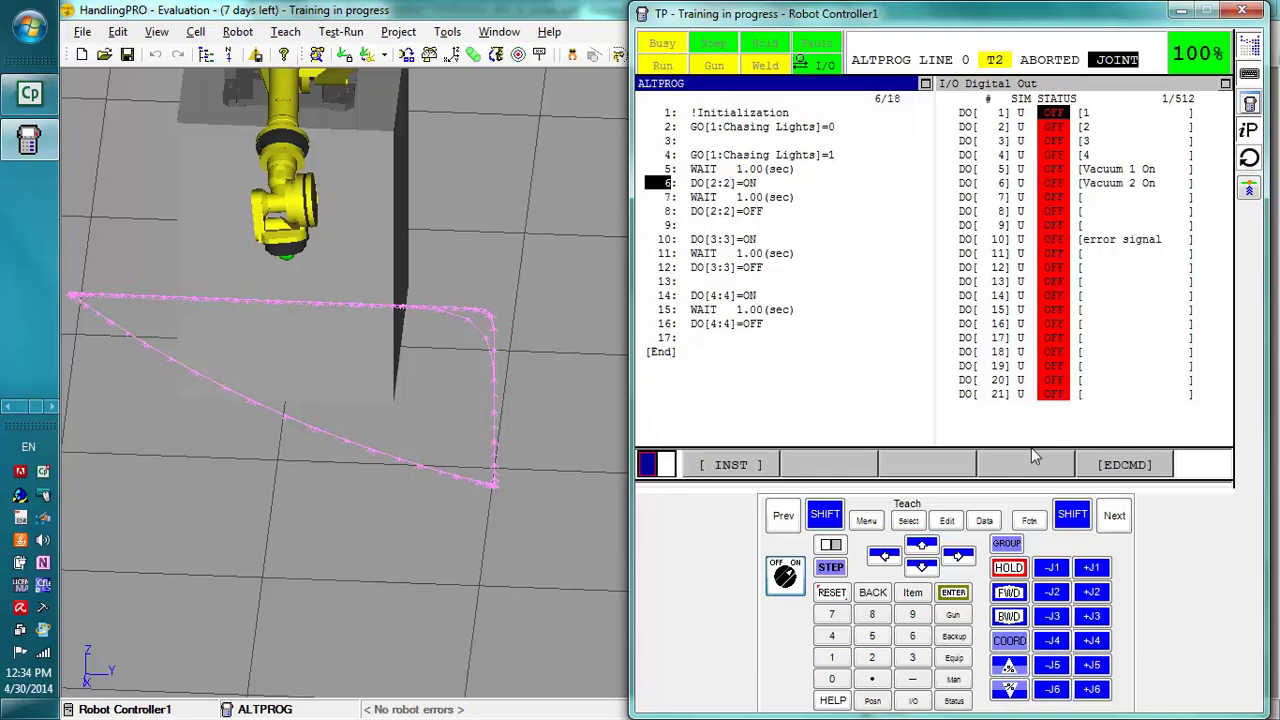
left_click(762, 468)
left_click(722, 240)
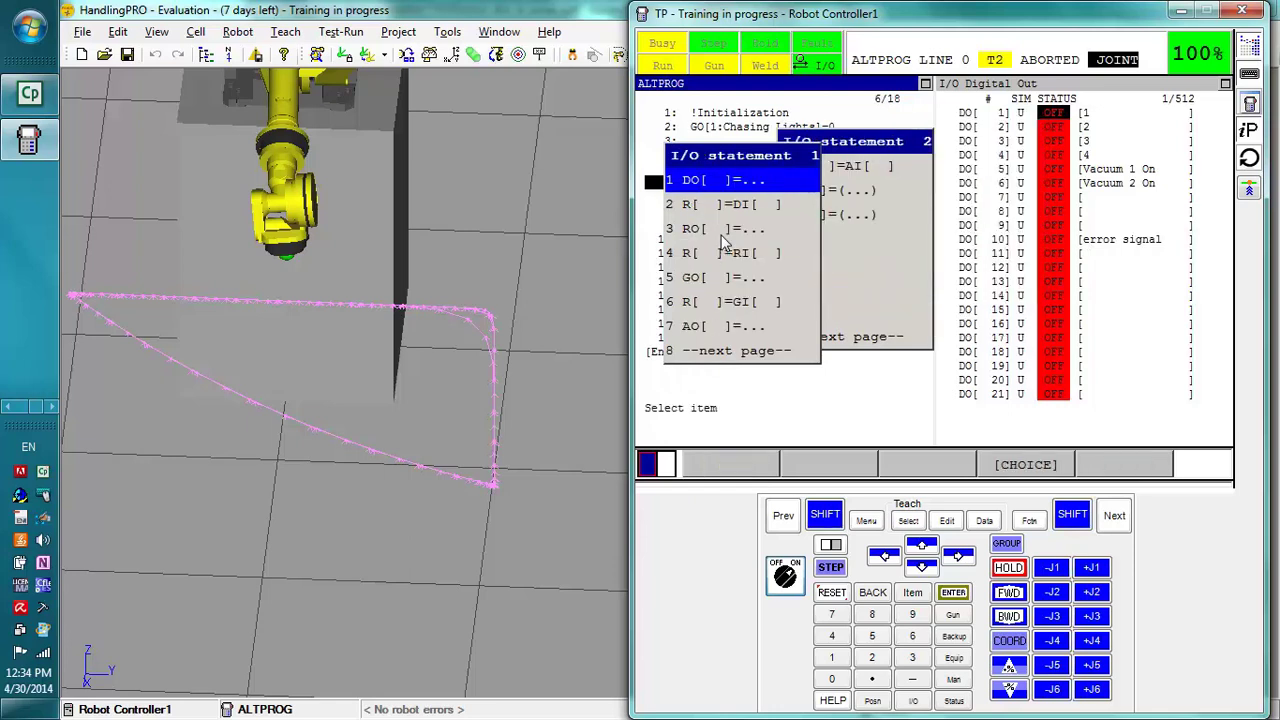
left_click(711, 278)
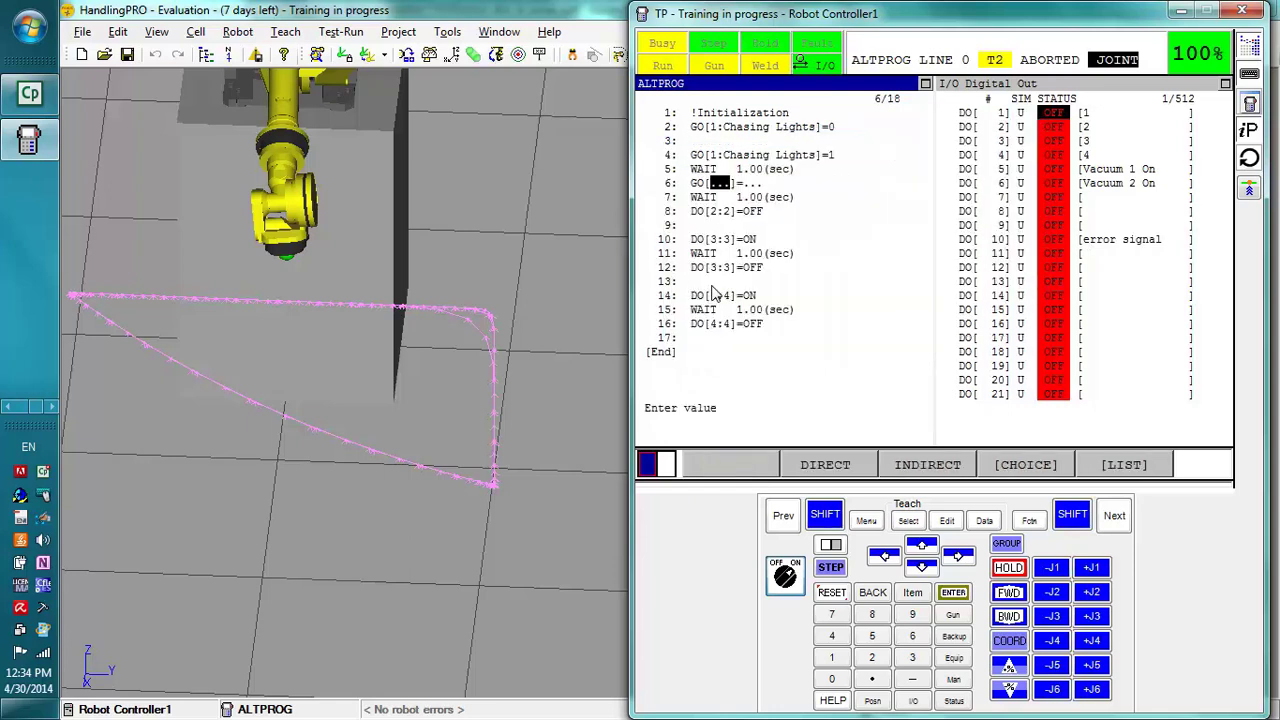
type("1")
key("Return")
key("Return")
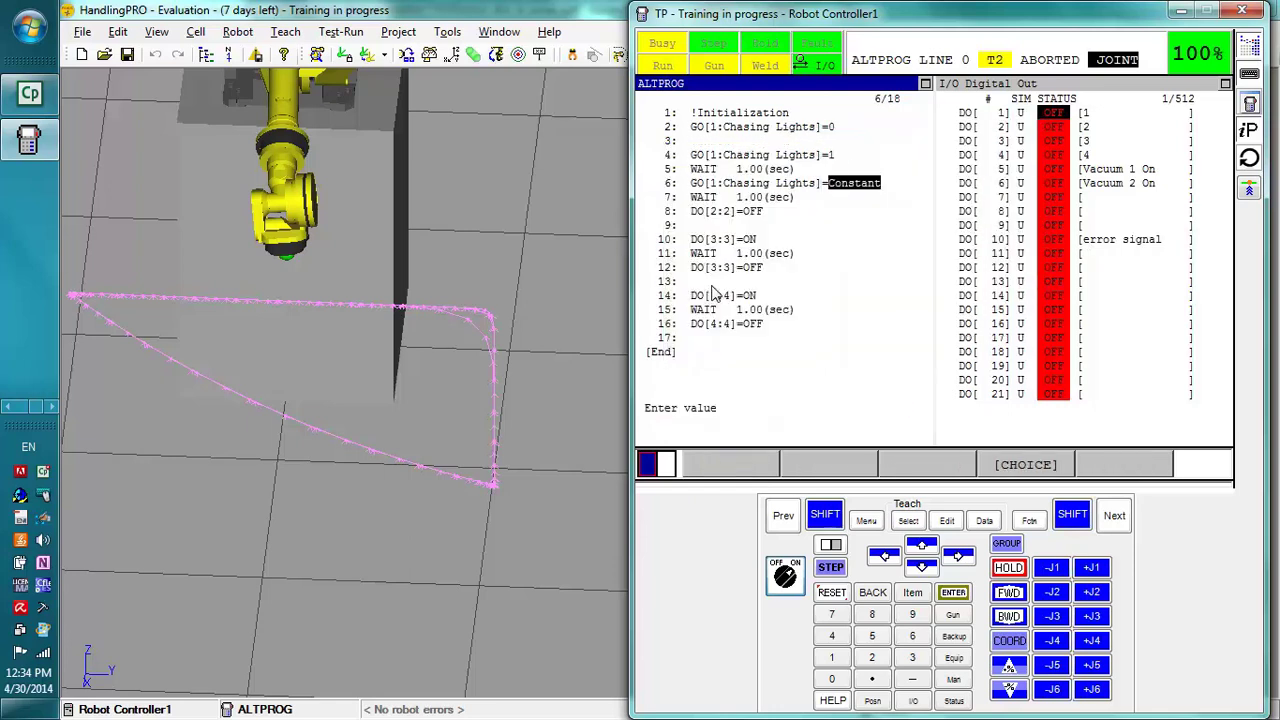
type("2")
key("Return")
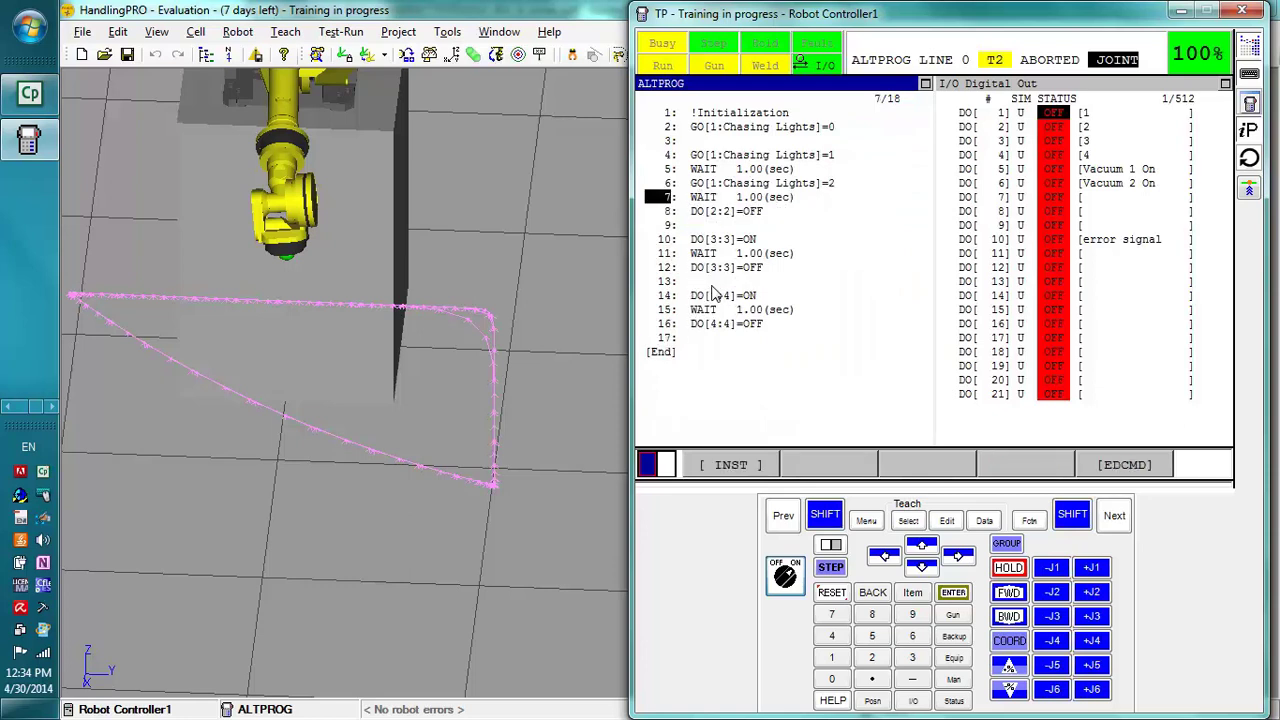
Make line 8 GO[1:Chasing Lights]=4, with the pendant back in T2 mode.
key("Down")
left_click(737, 465)
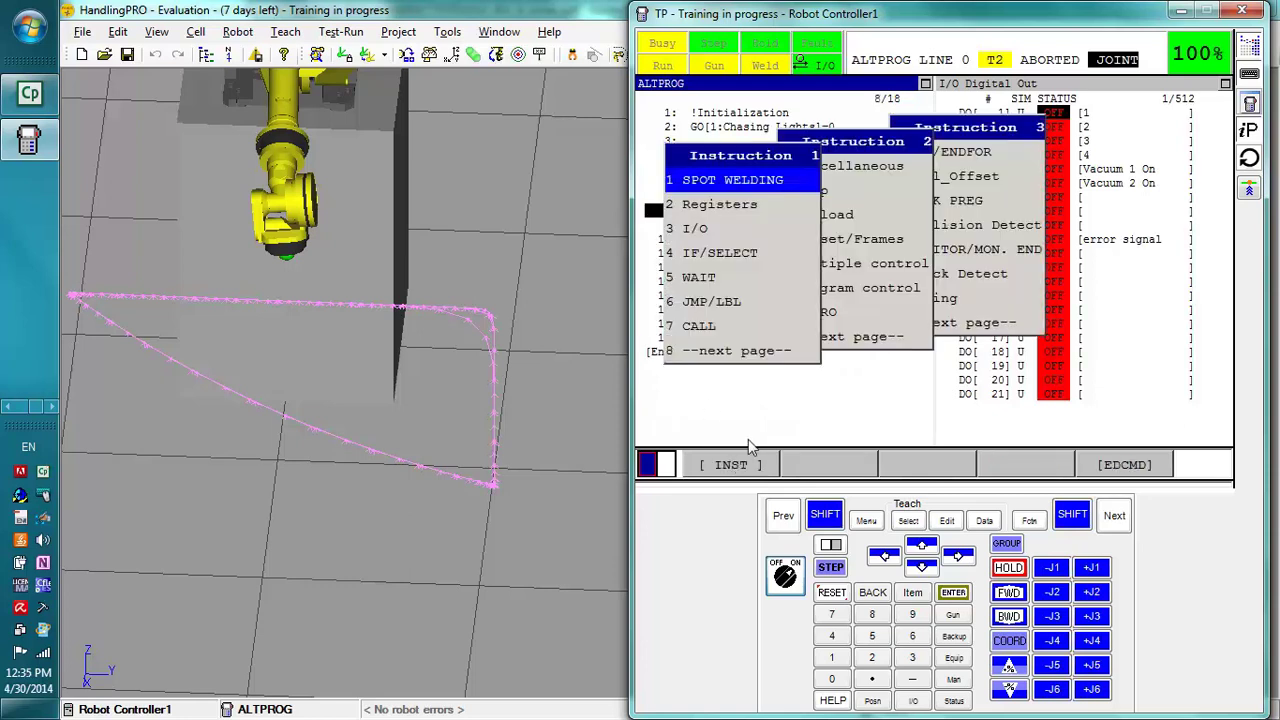
key("Down")
key("Down")
key("Return")
key("Down")
key("Down")
key("Down")
key("Down")
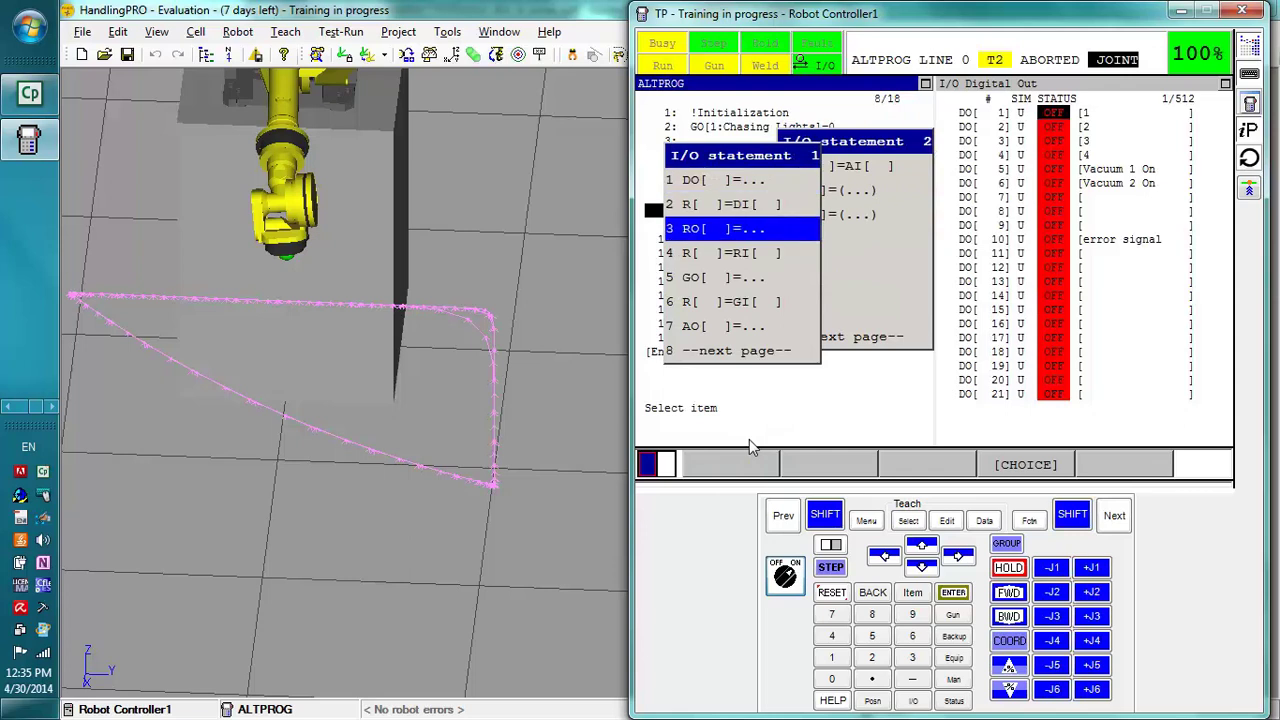
key("Return")
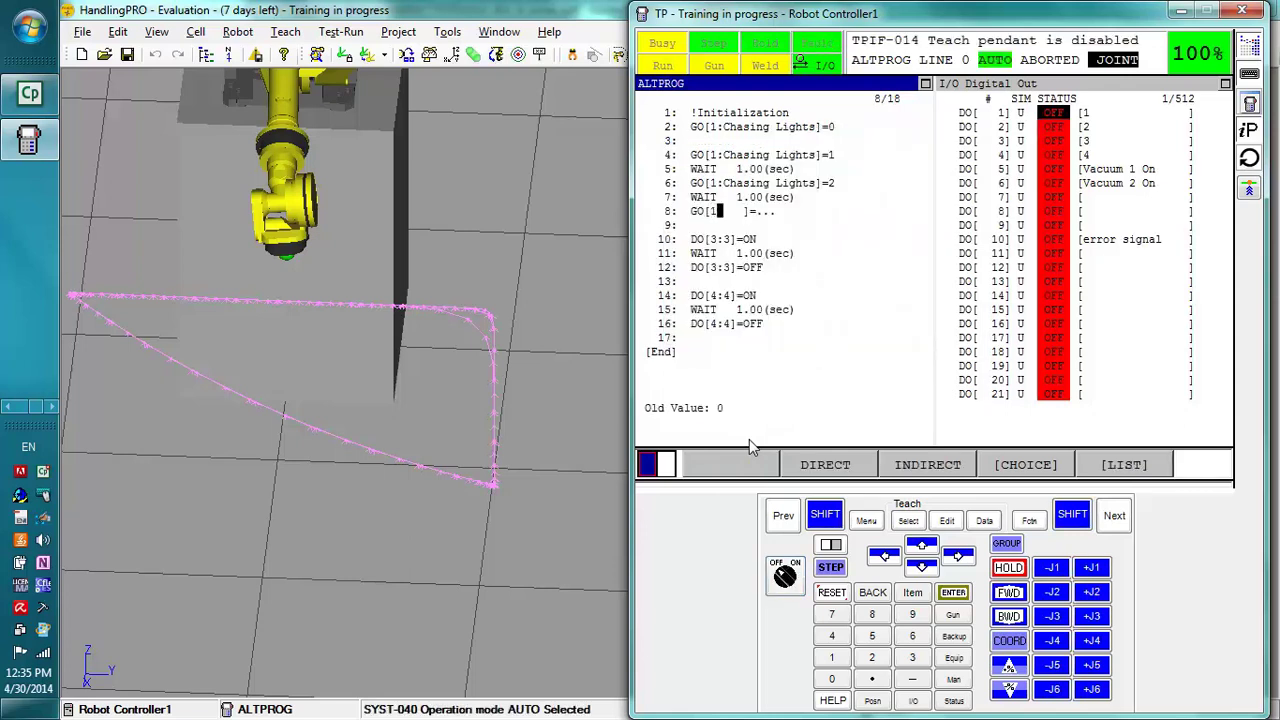
left_click(785, 576)
type("1")
key("Return")
key("Return")
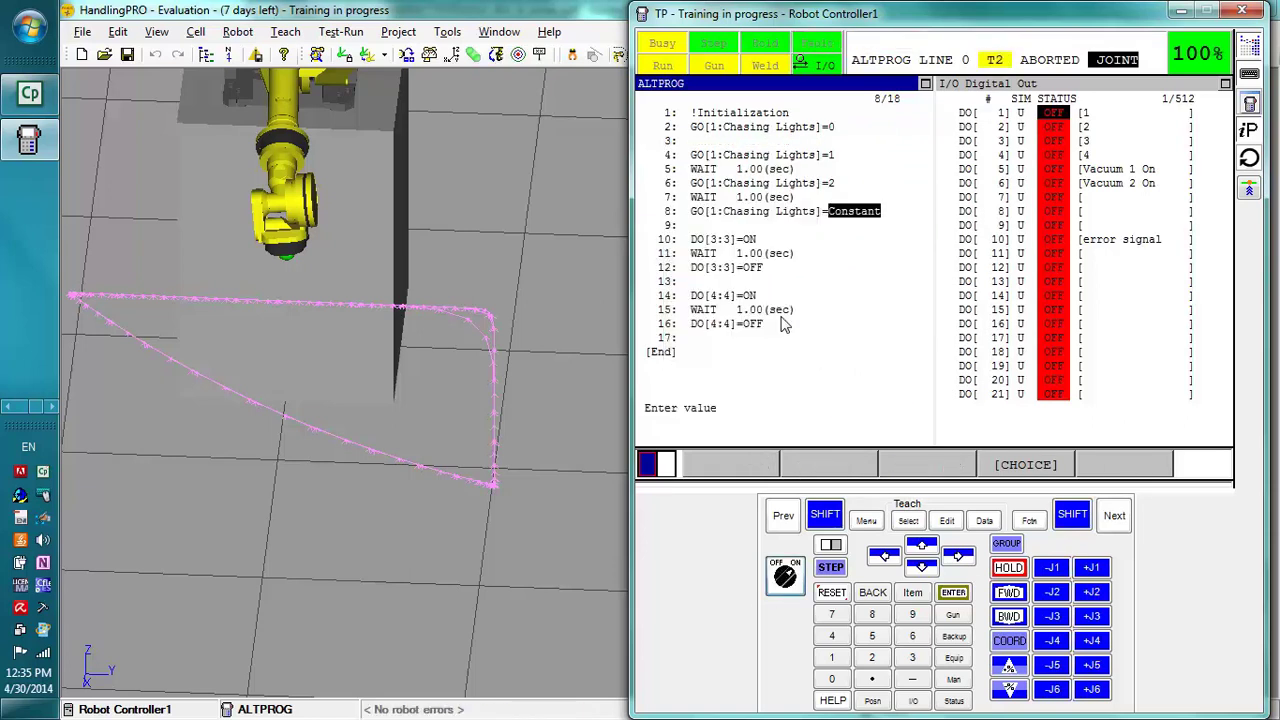
type("4")
key("Return")
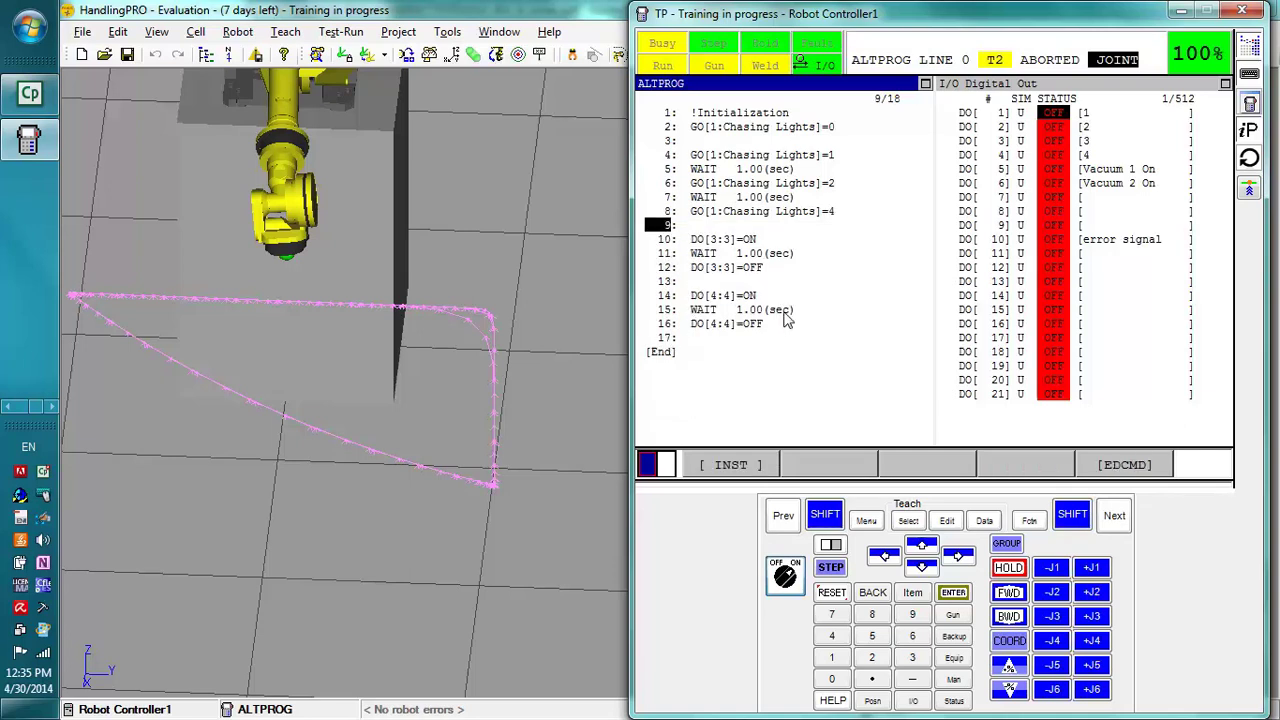
Delete the blank line and DO[3:3]=ON, and make line 10 GO[1:Chasing Lights]=8.
left_click(1143, 476)
key("Down")
key("Return")
key("Down")
left_click(1033, 466)
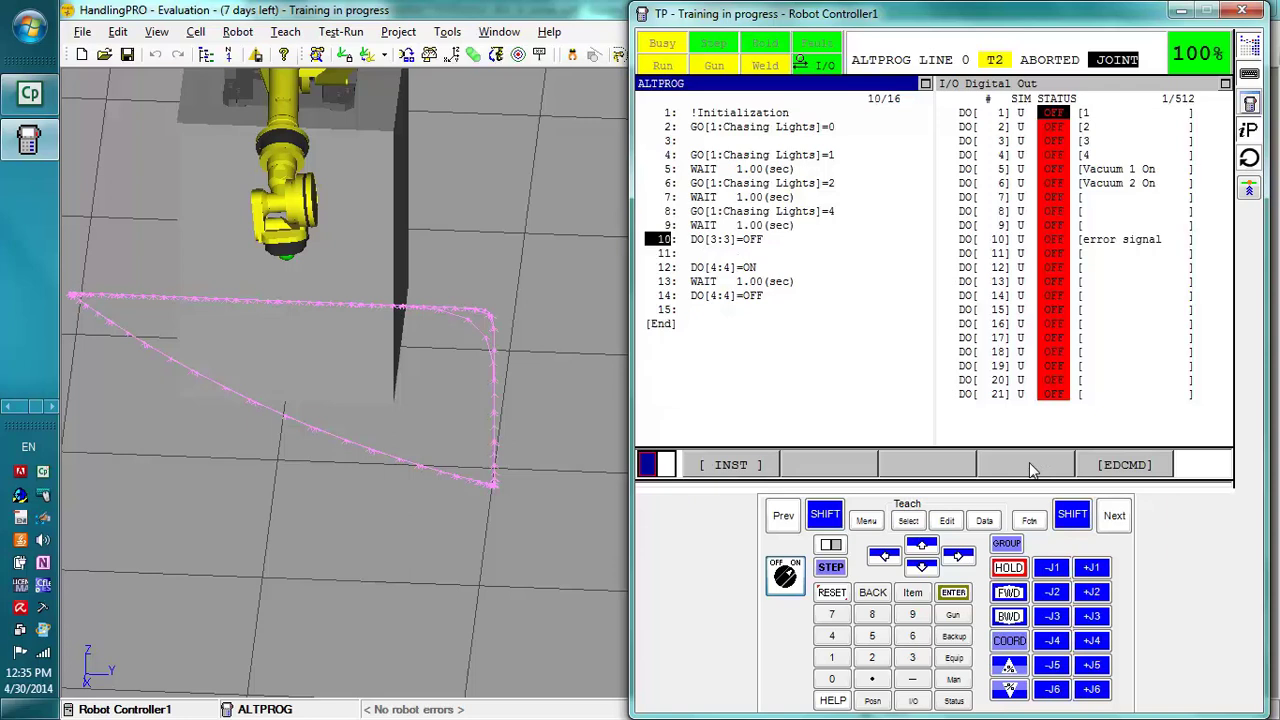
left_click(761, 467)
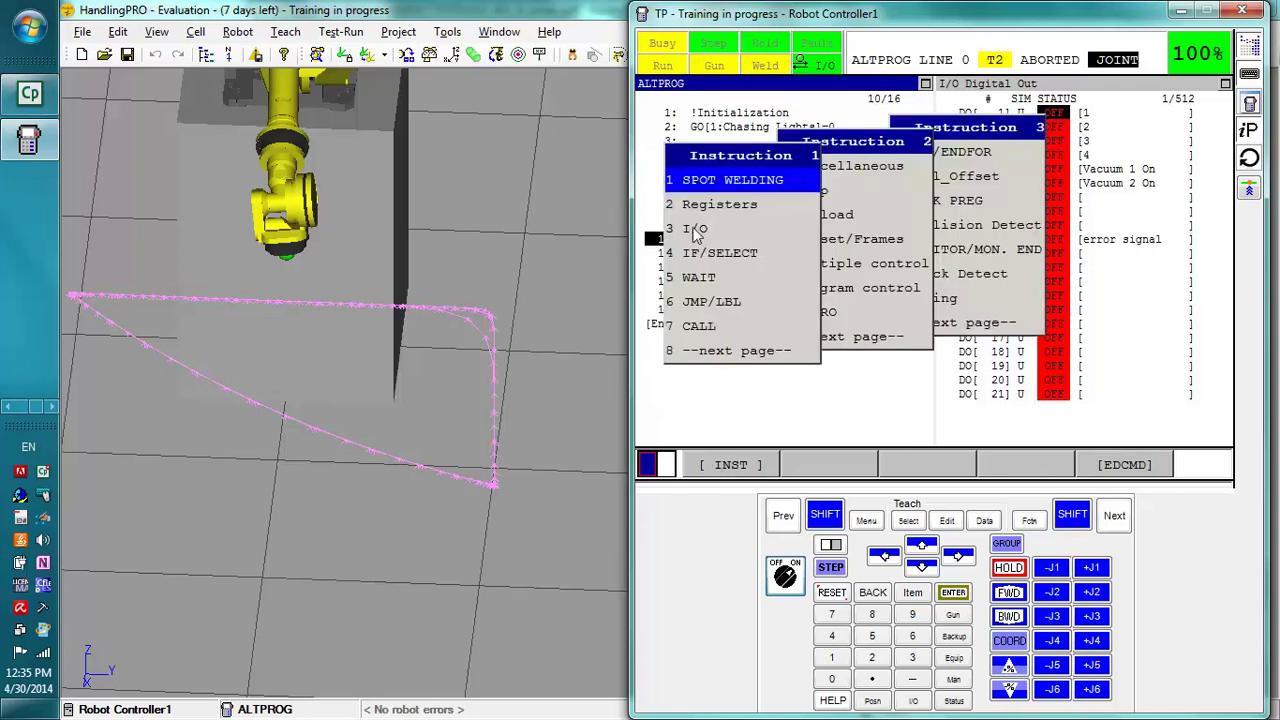
left_click(697, 228)
left_click(700, 278)
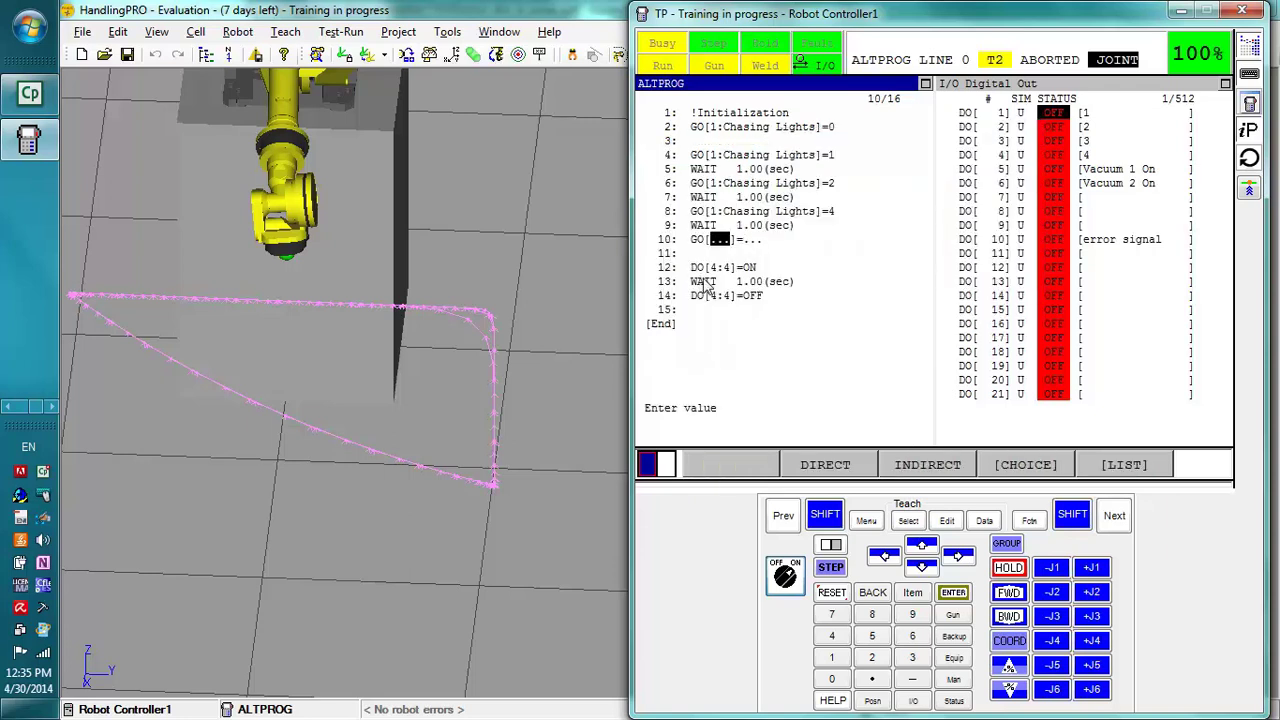
type("1")
key("Return")
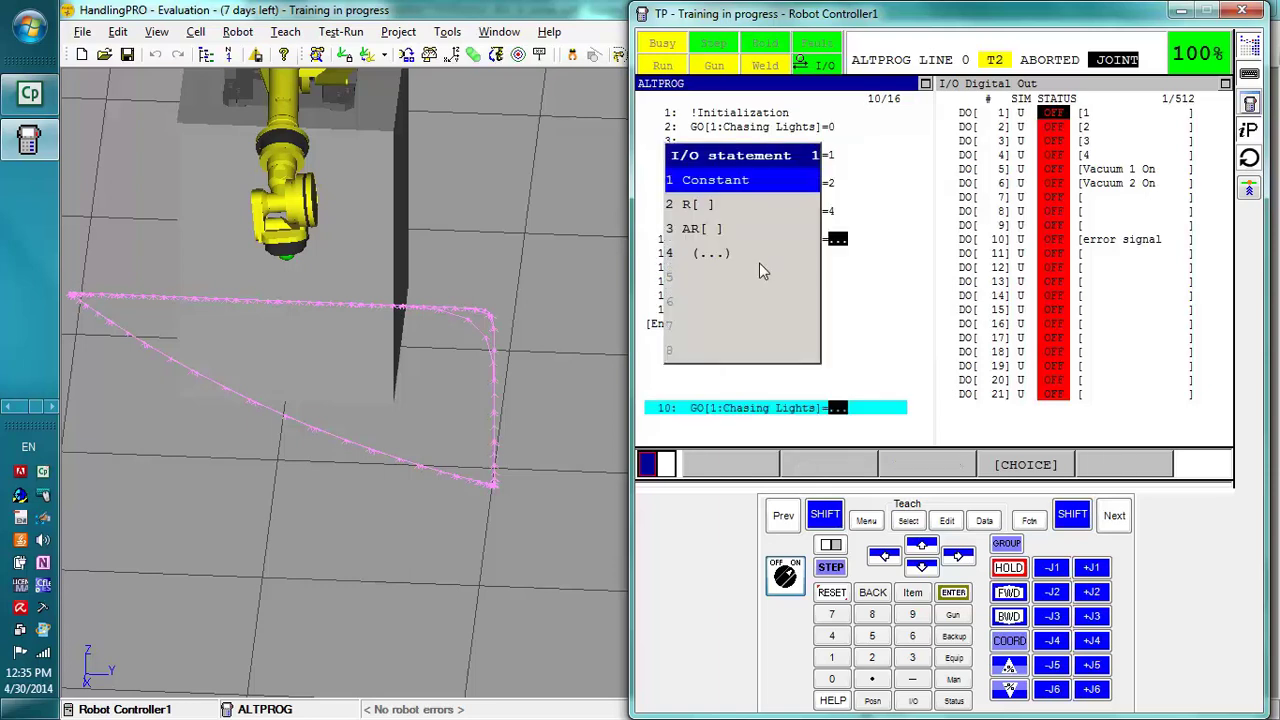
key("Return")
type("8")
key("Return")
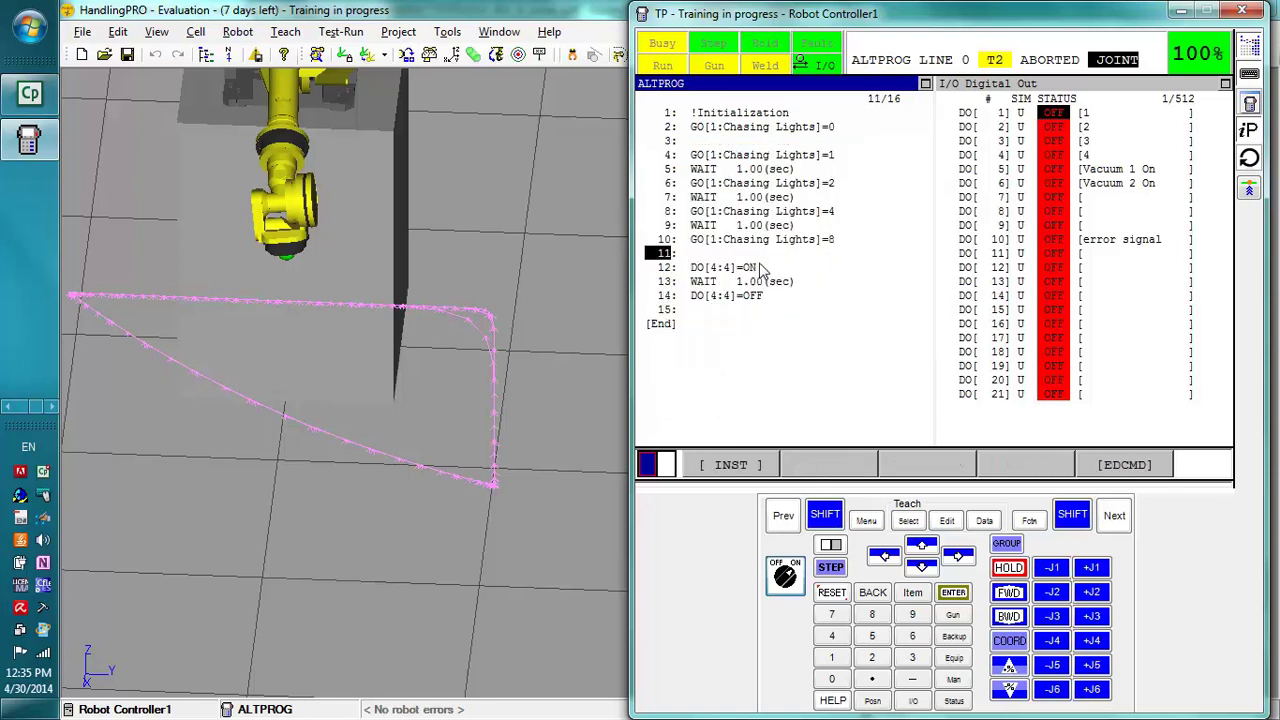
Delete the blank line and DO[4:4]=ON, and make line 12 GO[1:Chasing Lights]=0.
left_click(1103, 466)
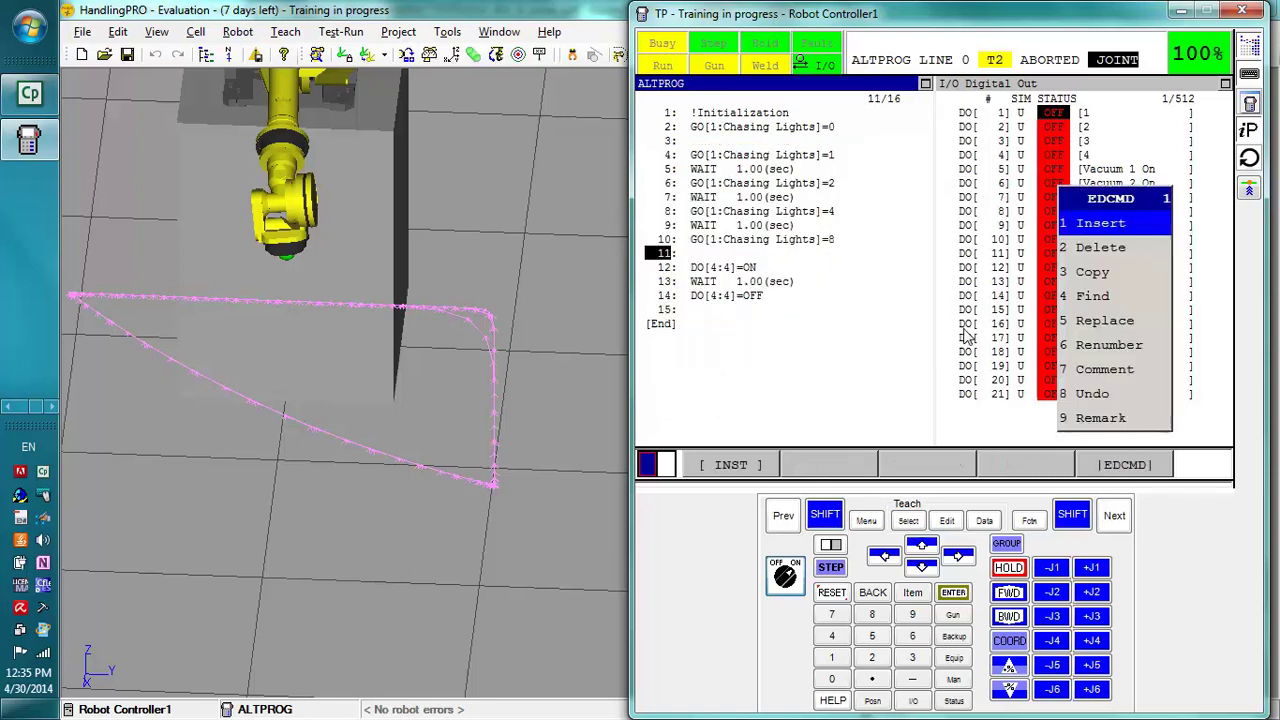
key("Return")
key("Down")
left_click(1038, 469)
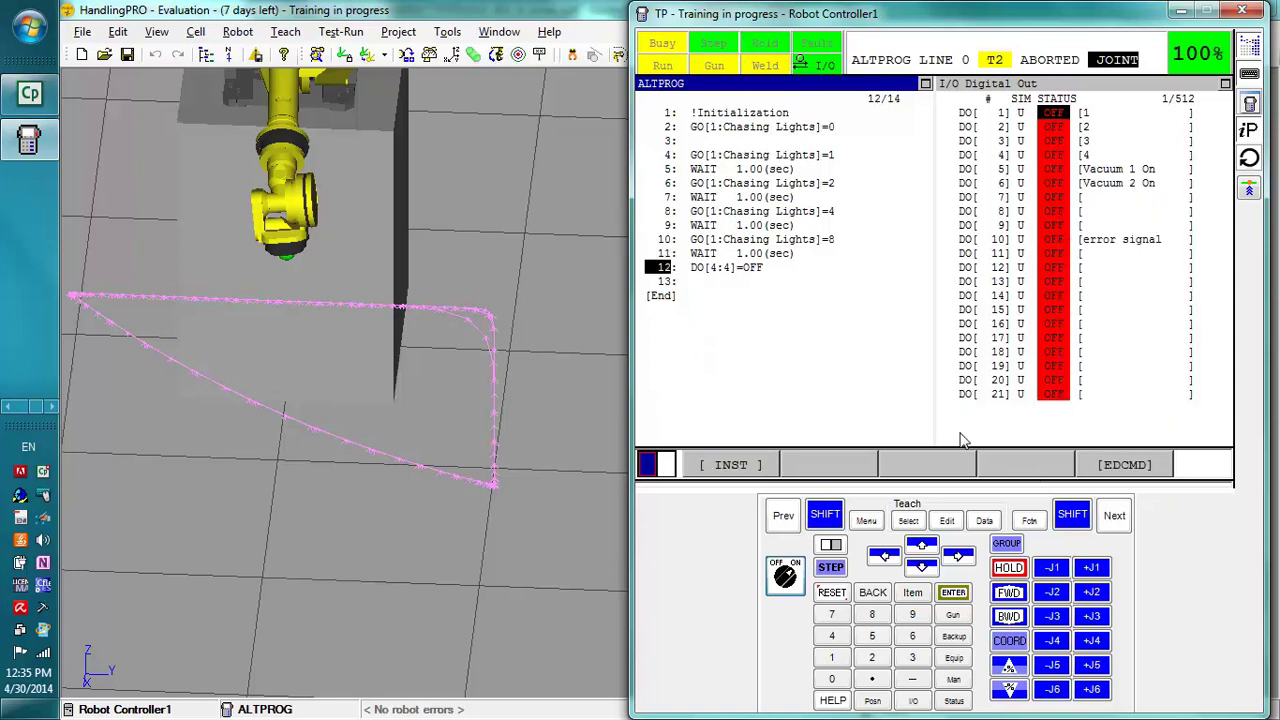
left_click(752, 468)
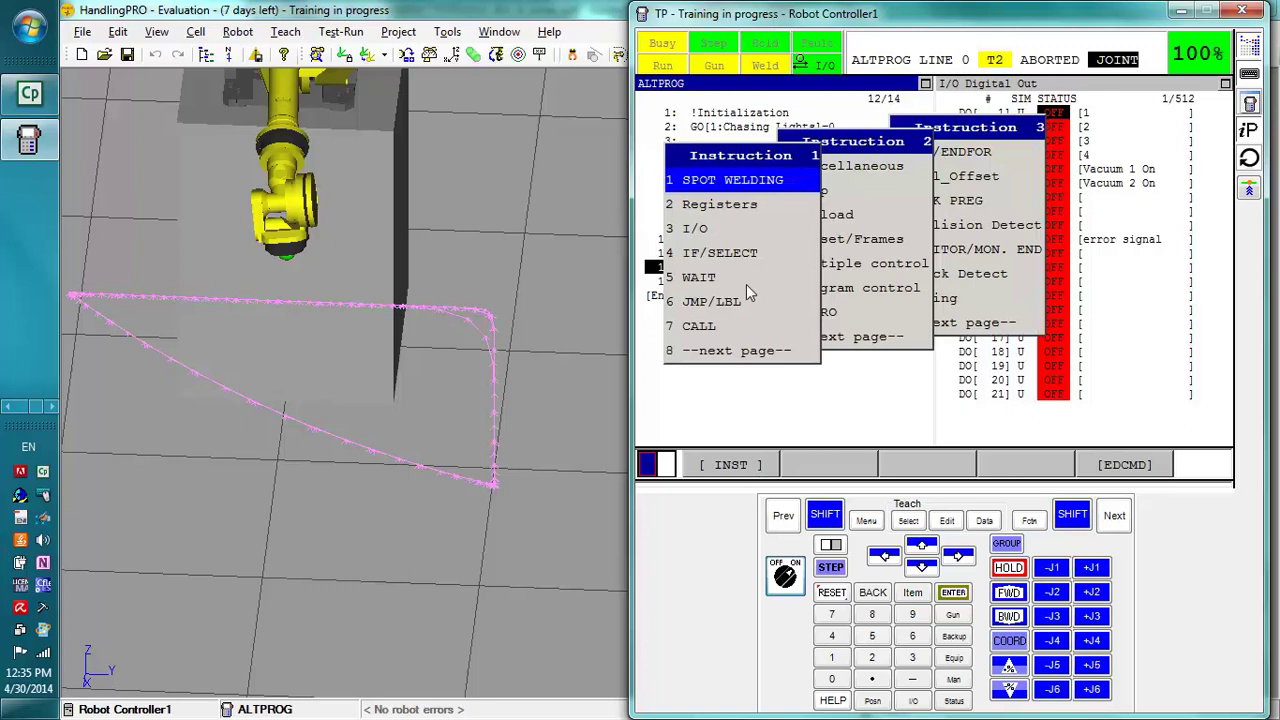
left_click(695, 228)
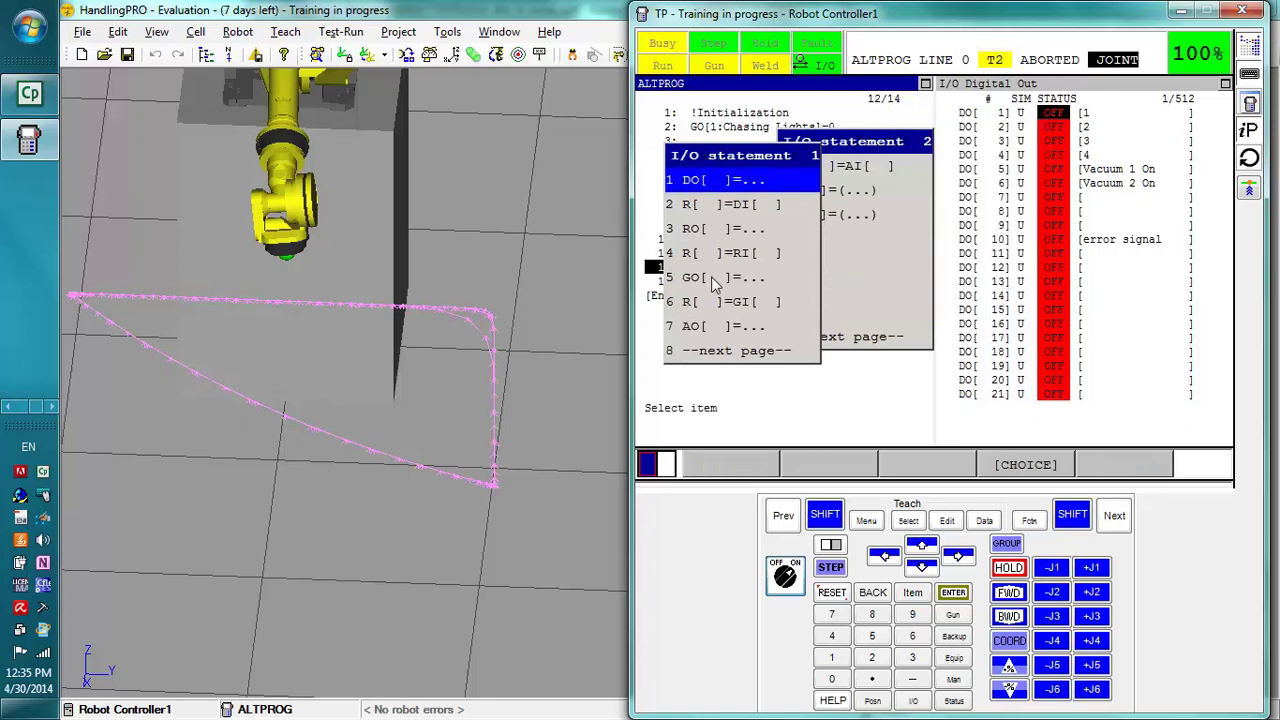
left_click(711, 276)
type("1 ]=...")
key("Return")
key("Return")
type("0")
key("Return")
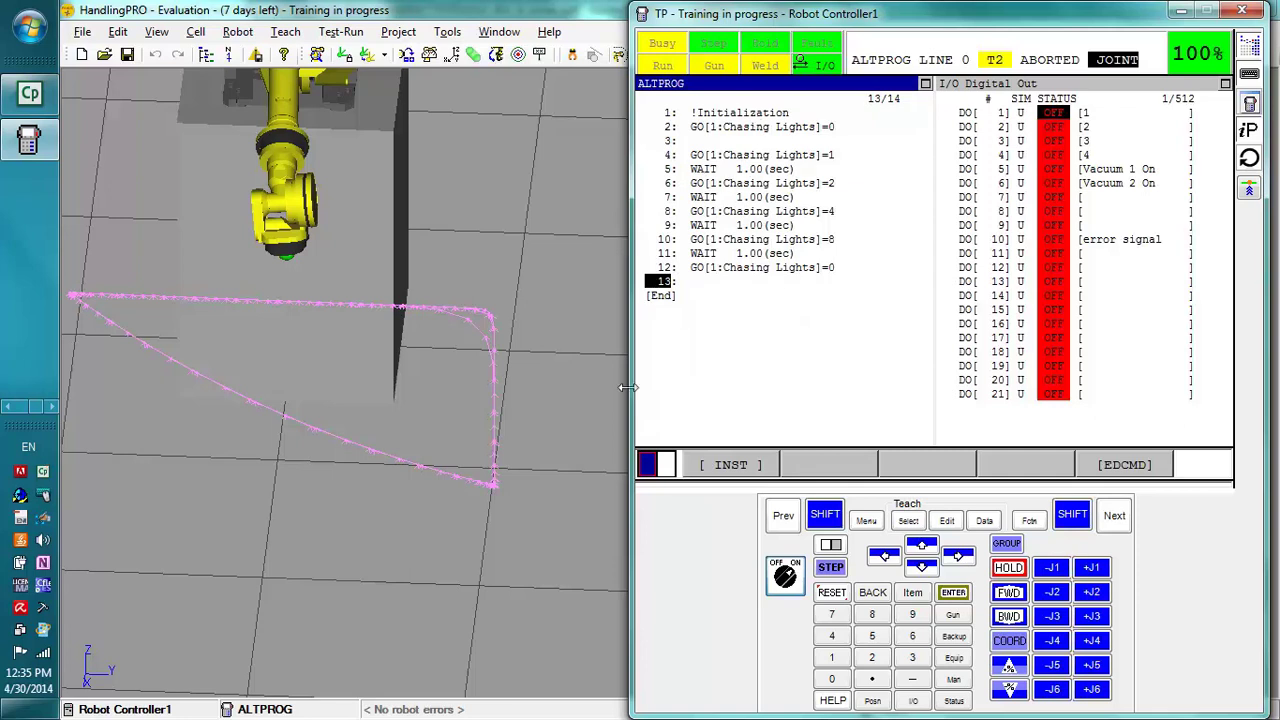
Open HOME_IO and delete its DO OFF lines 2–4.
left_click(907, 521)
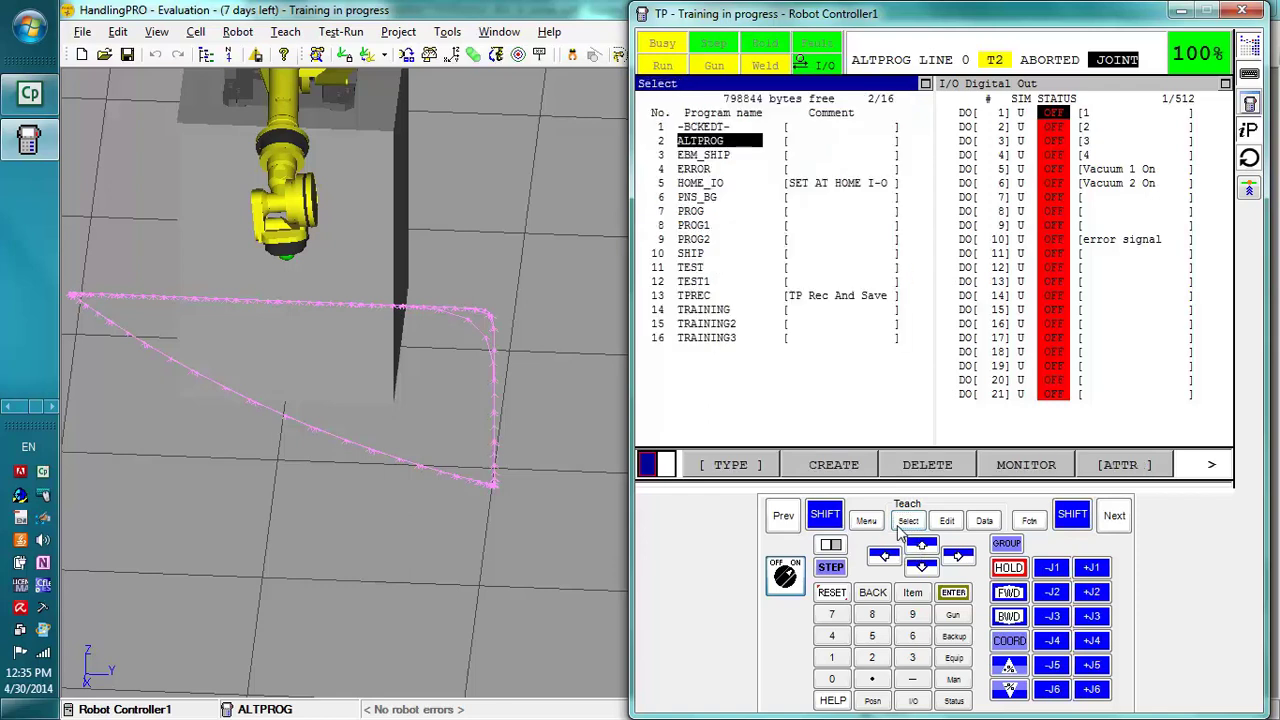
double_click(700, 185)
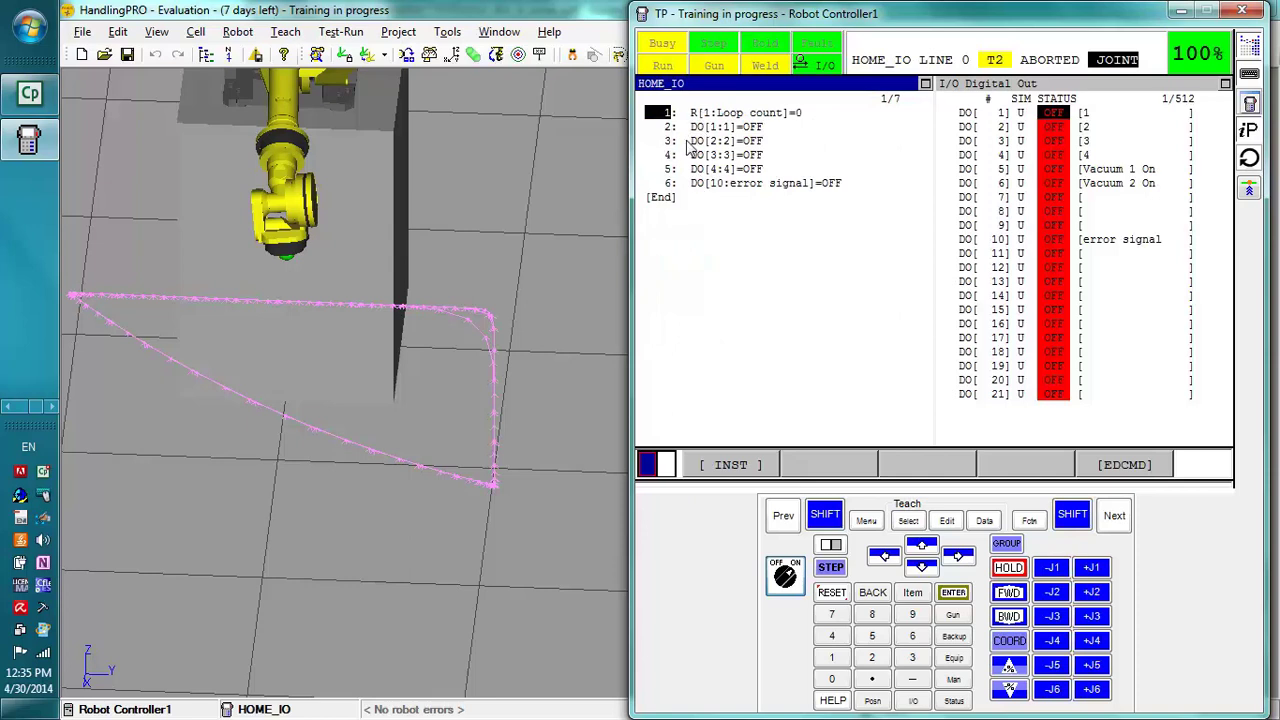
key("Down")
left_click(1125, 465)
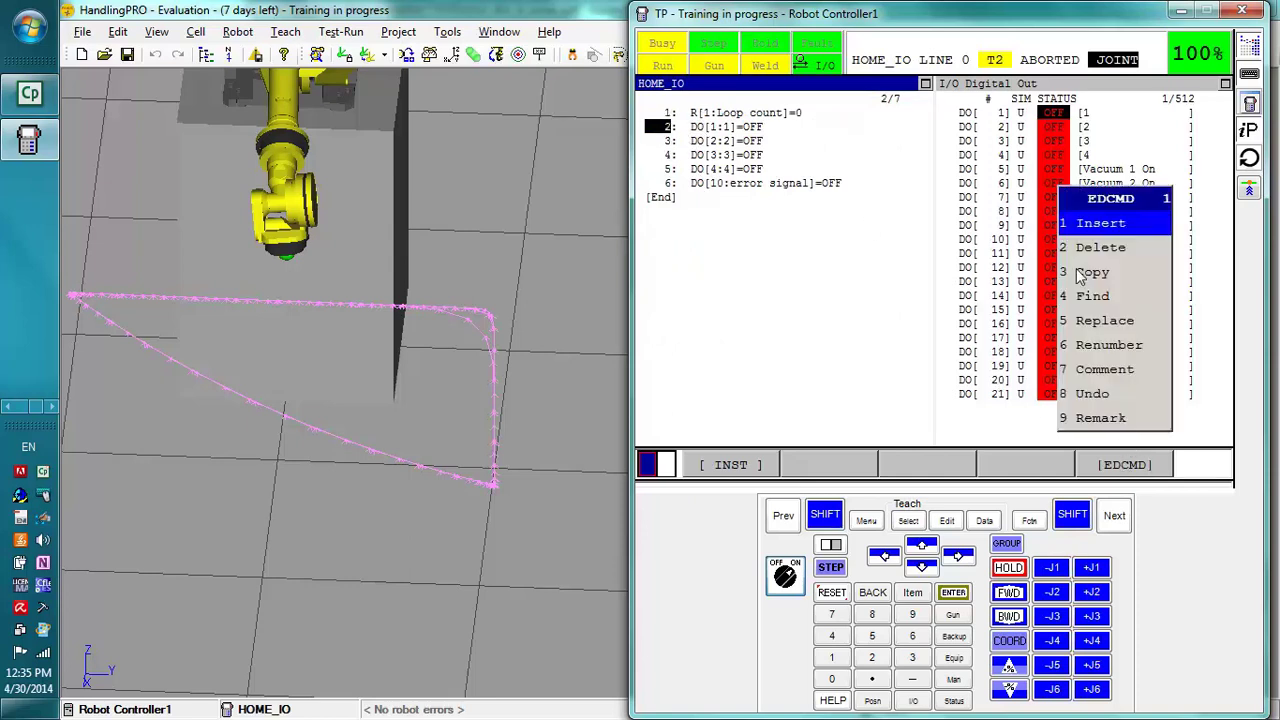
left_click(1092, 251)
key("Down")
key("Down")
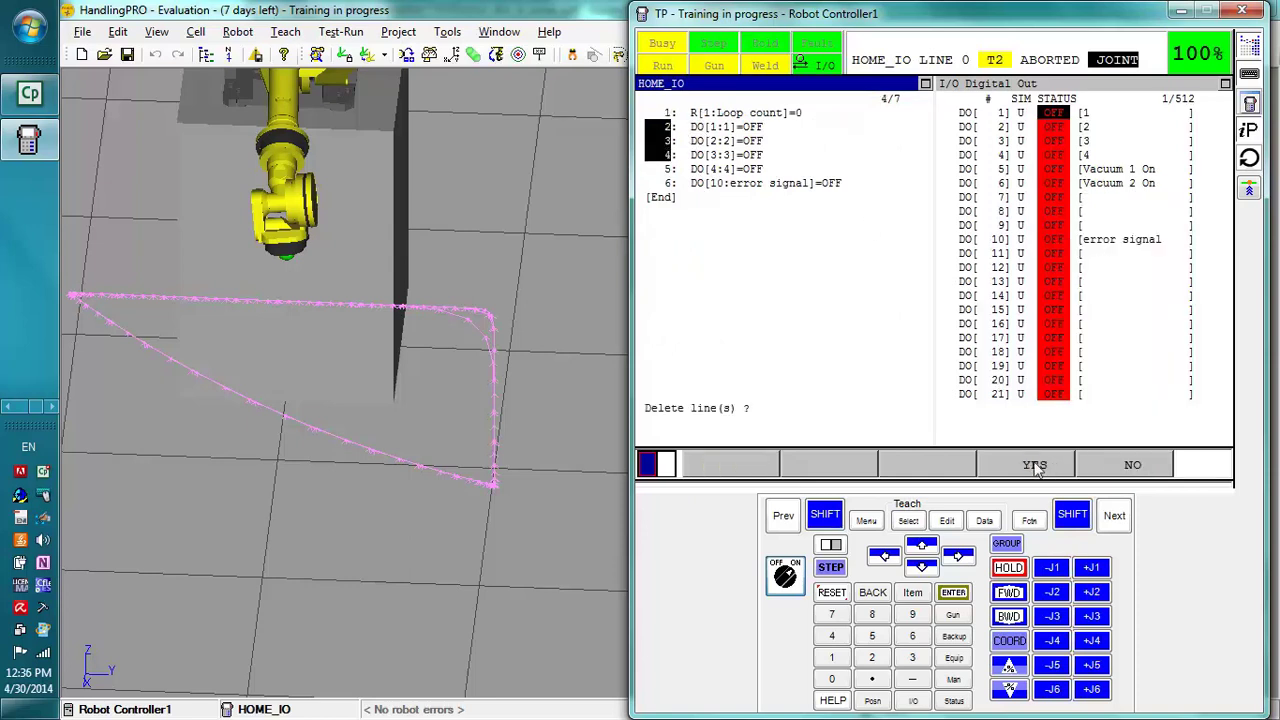
left_click(1035, 465)
Replace line 2 with GO[1:Chasing Lights]=0.
left_click(728, 463)
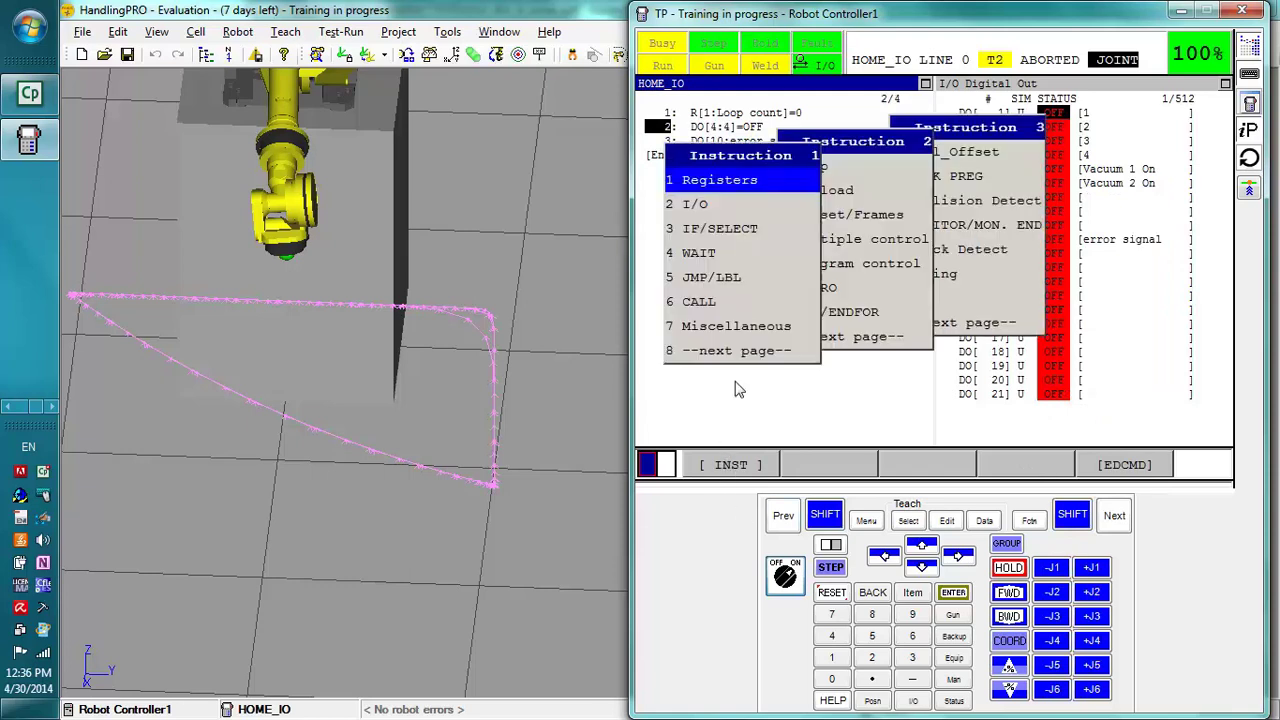
left_click(708, 210)
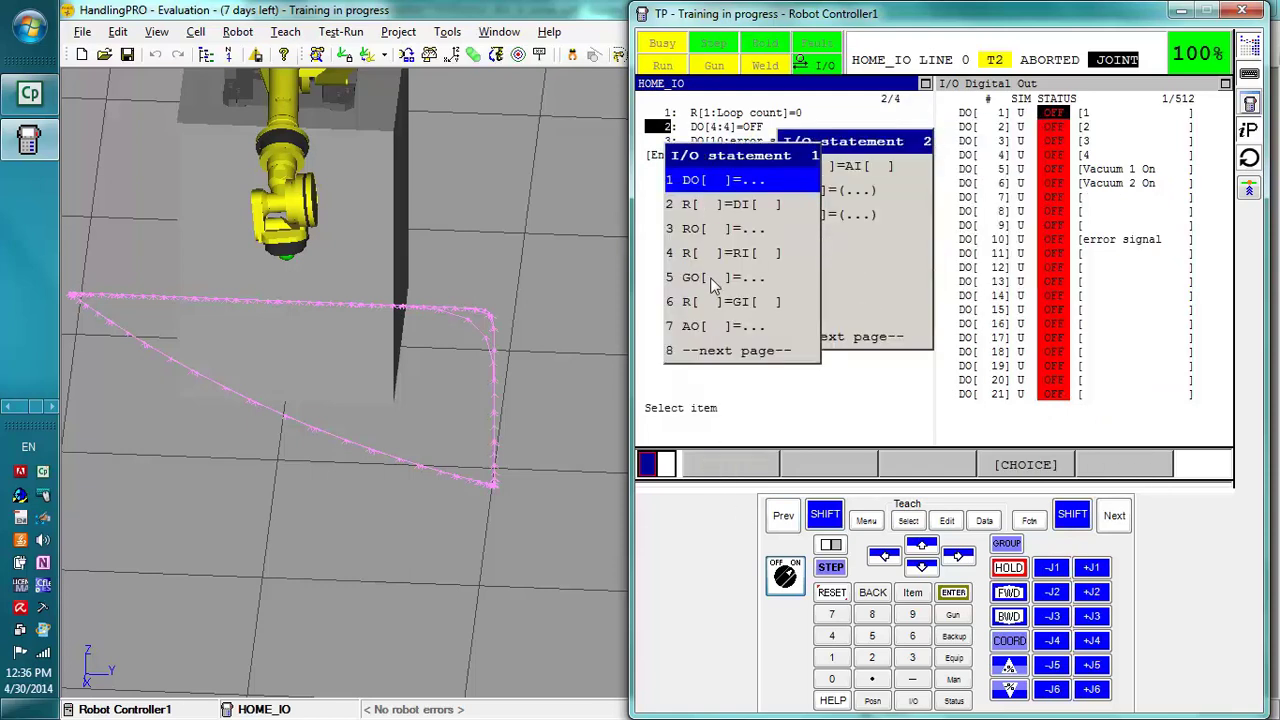
left_click(712, 277)
type("1   ]=...")
key("Return")
key("Return")
type("0")
key("Return")
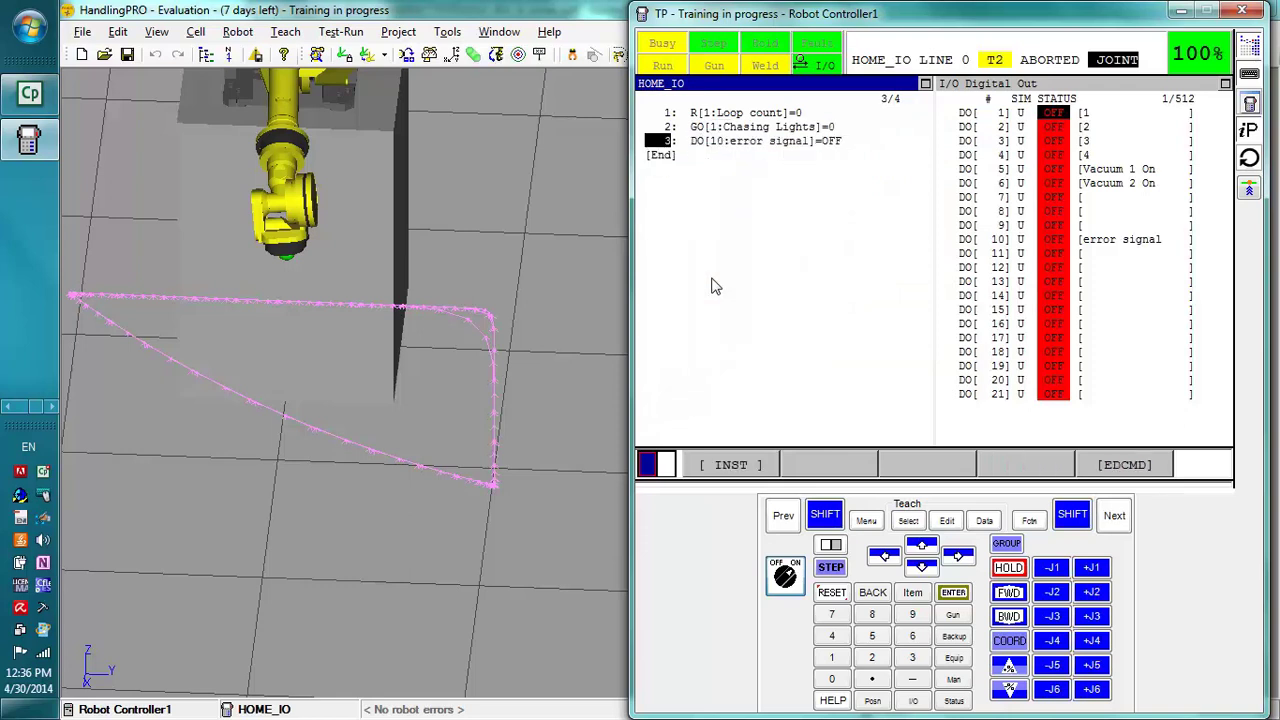